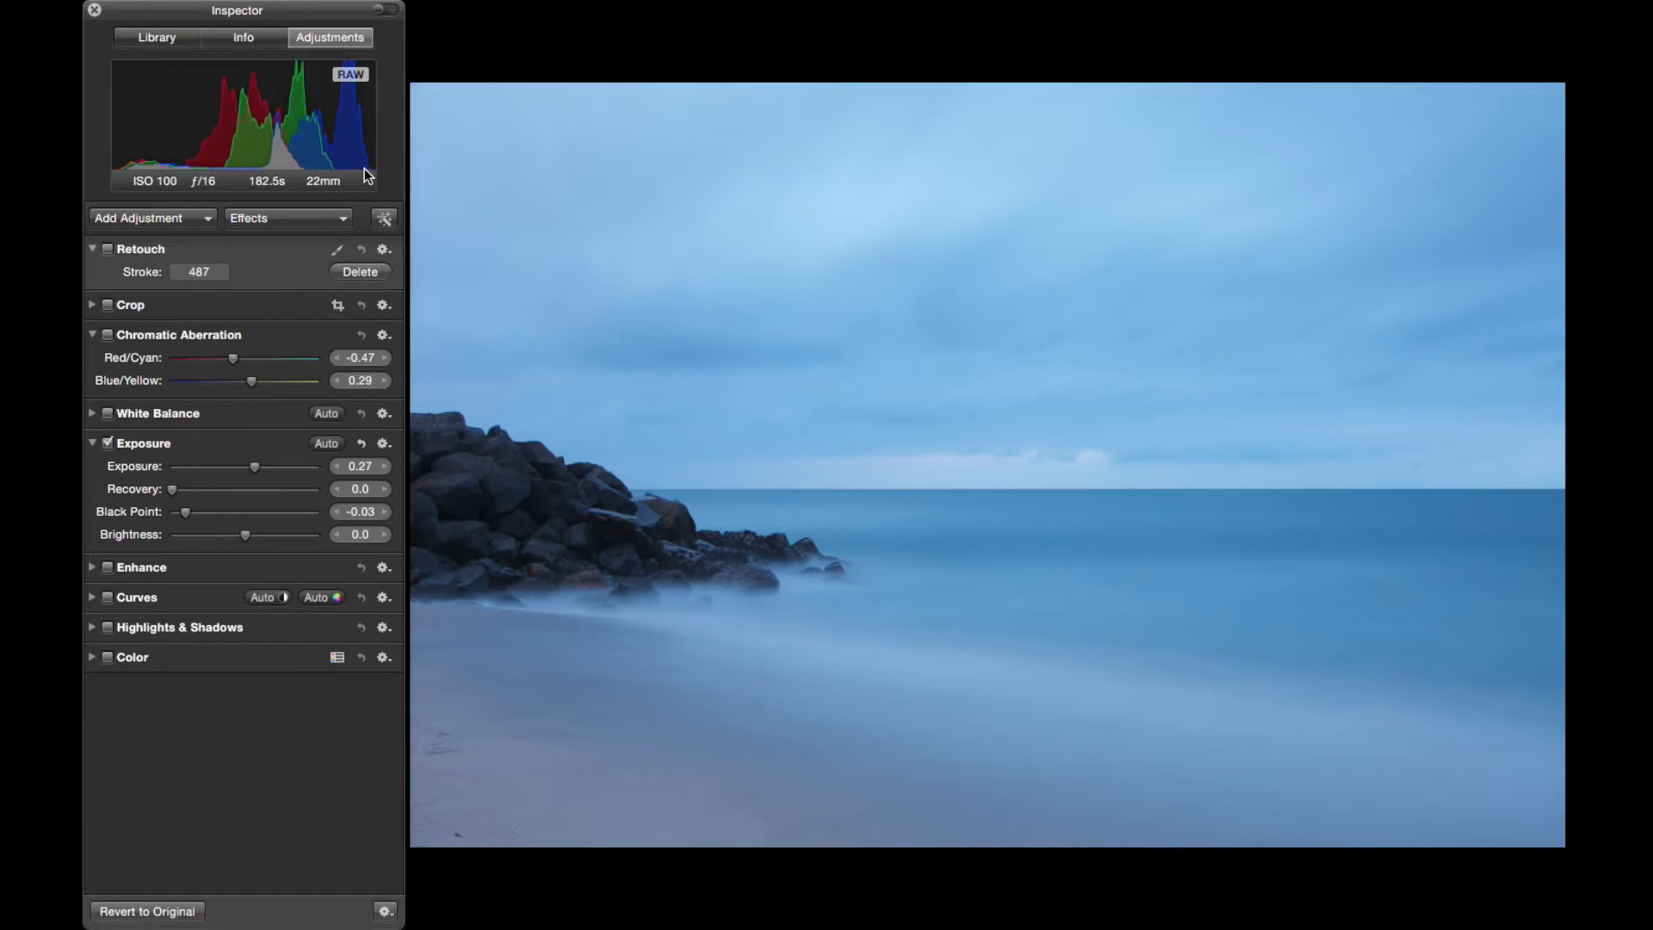
Compare the seascape photo with and without its Exposure adjustment.
left_click(133, 443)
left_click(133, 443)
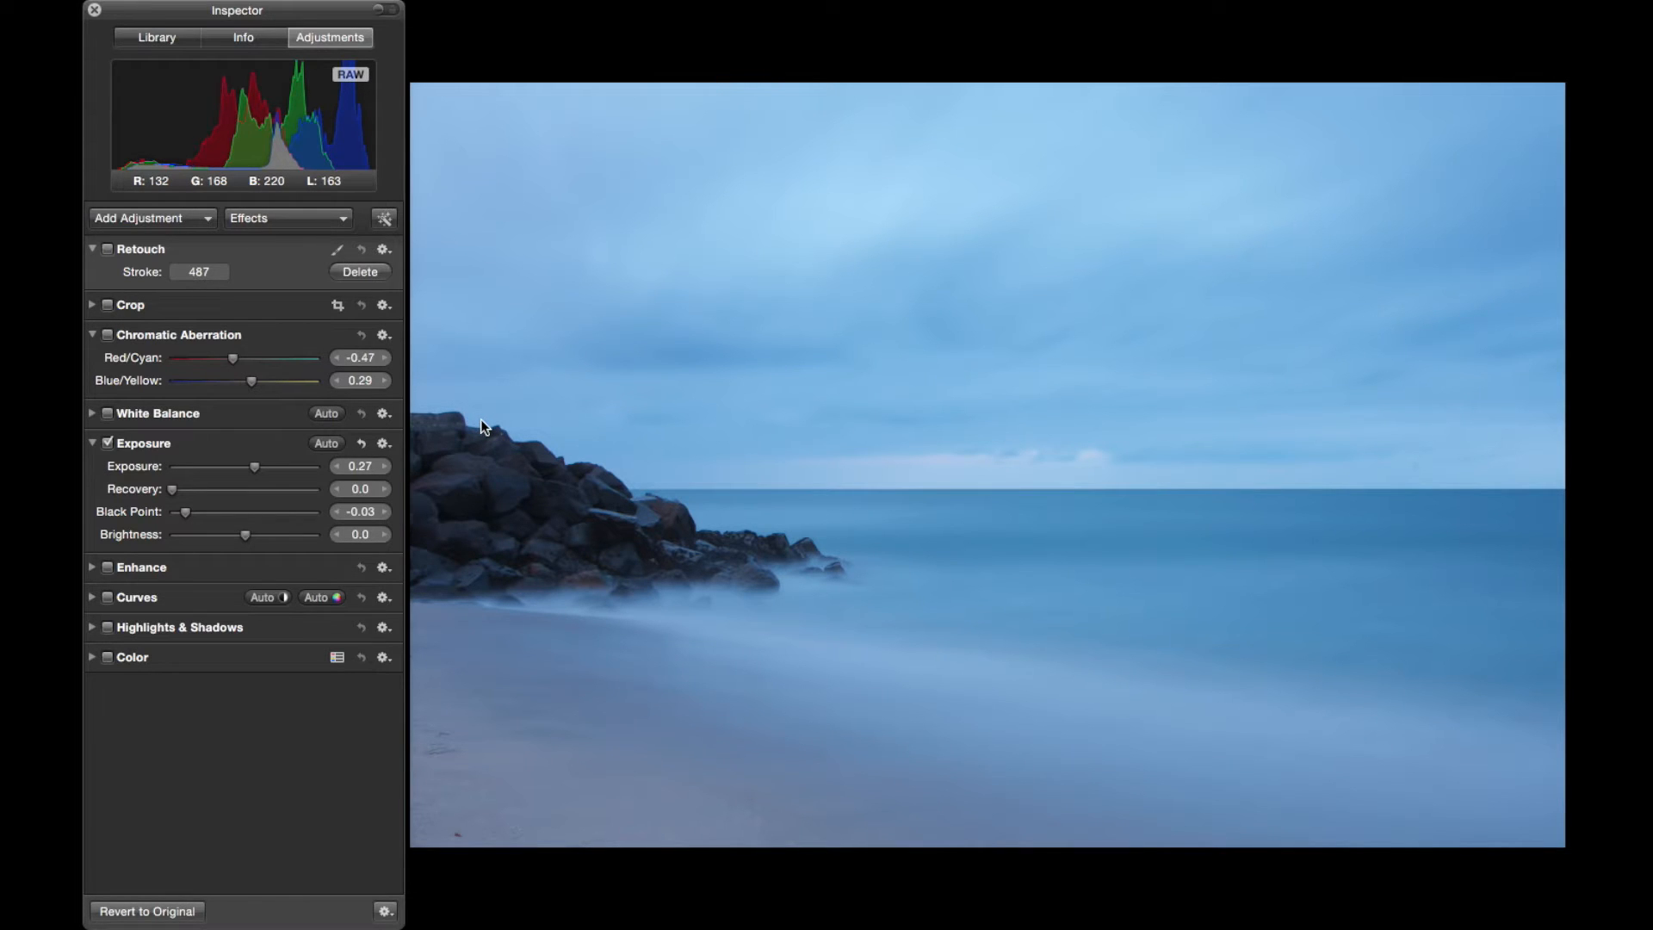
Enable the Chromatic Aberration adjustment to clean up the colour fringes along the rocks' edges.
key("z")
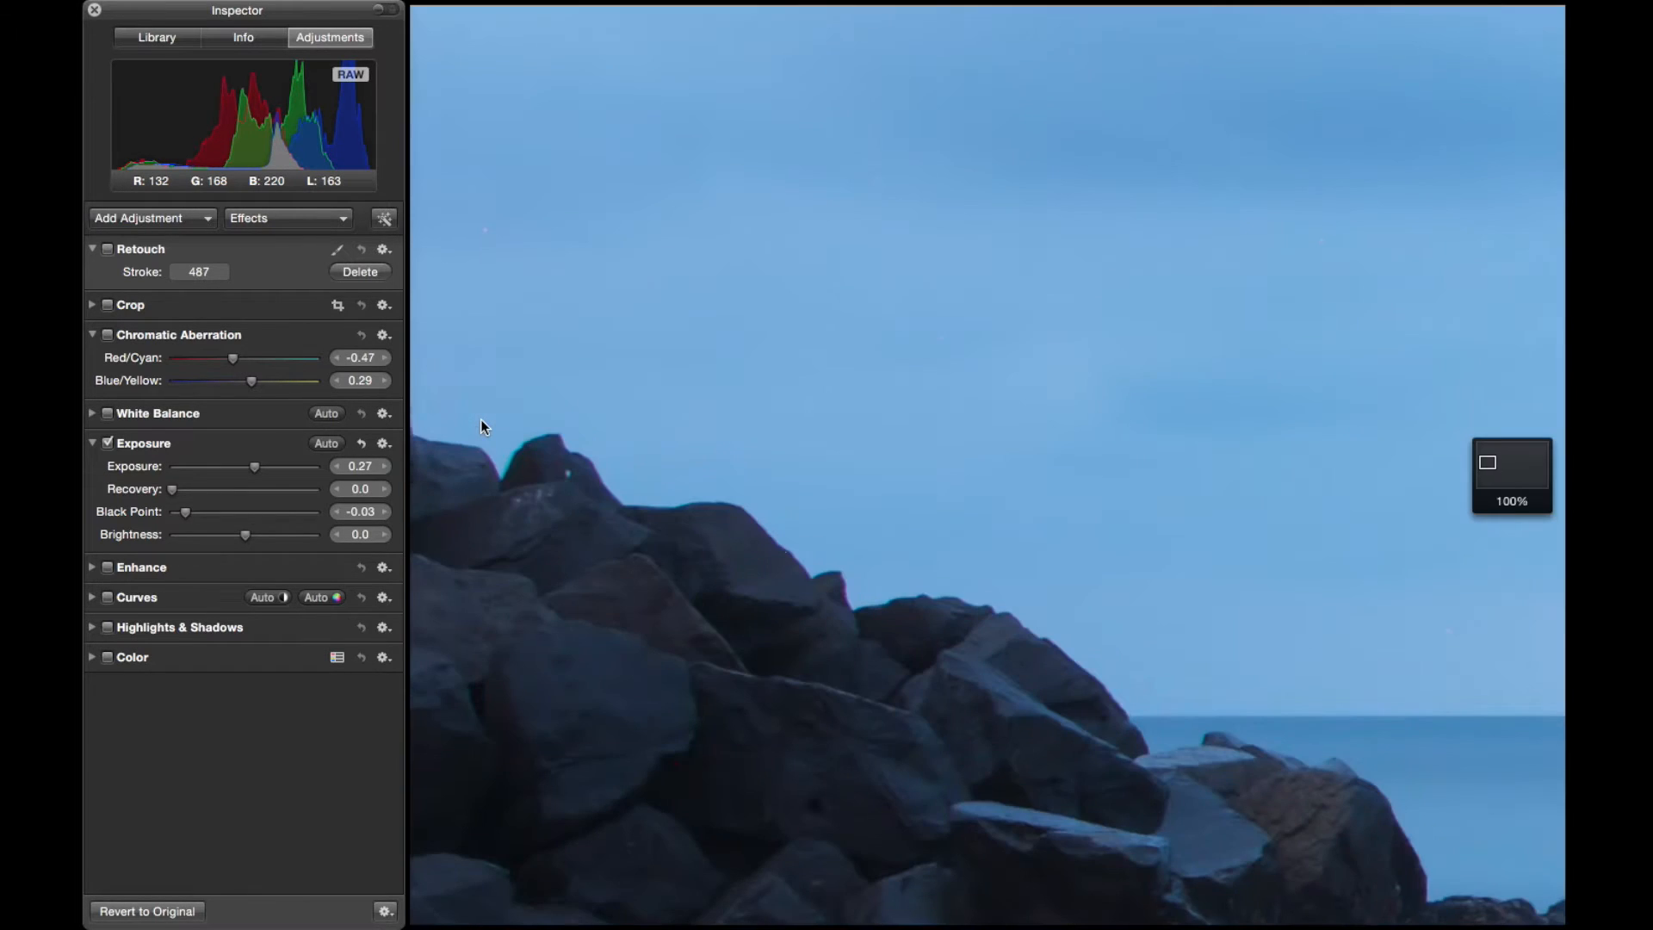
left_click_drag(480, 420, 586, 405)
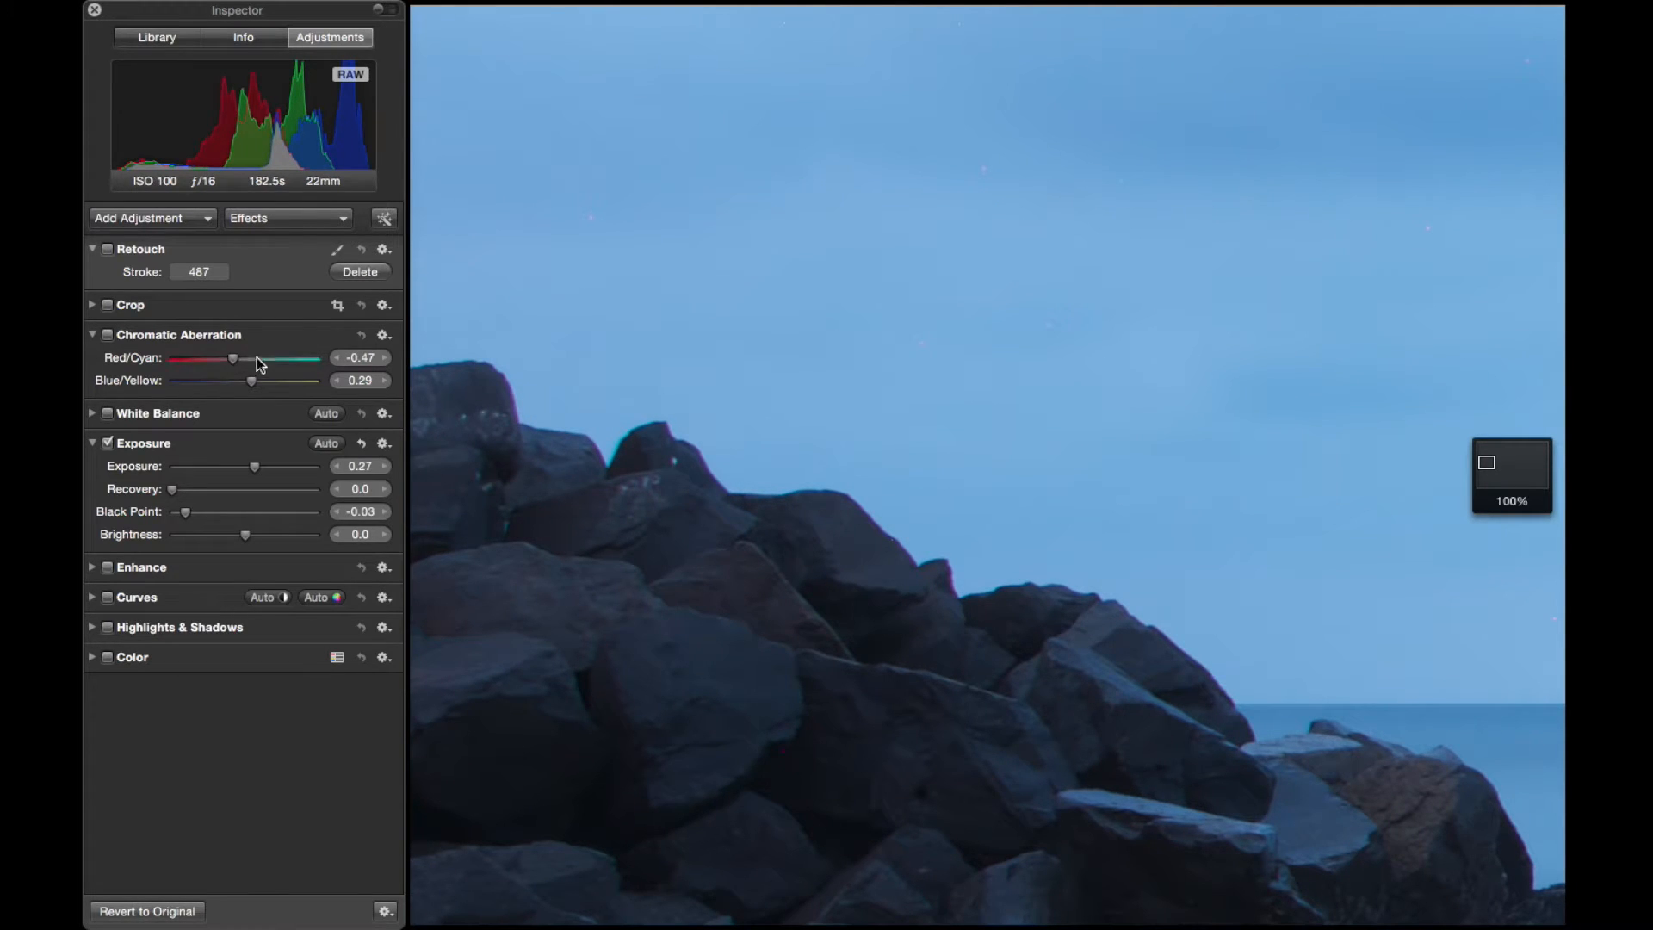
left_click(195, 337)
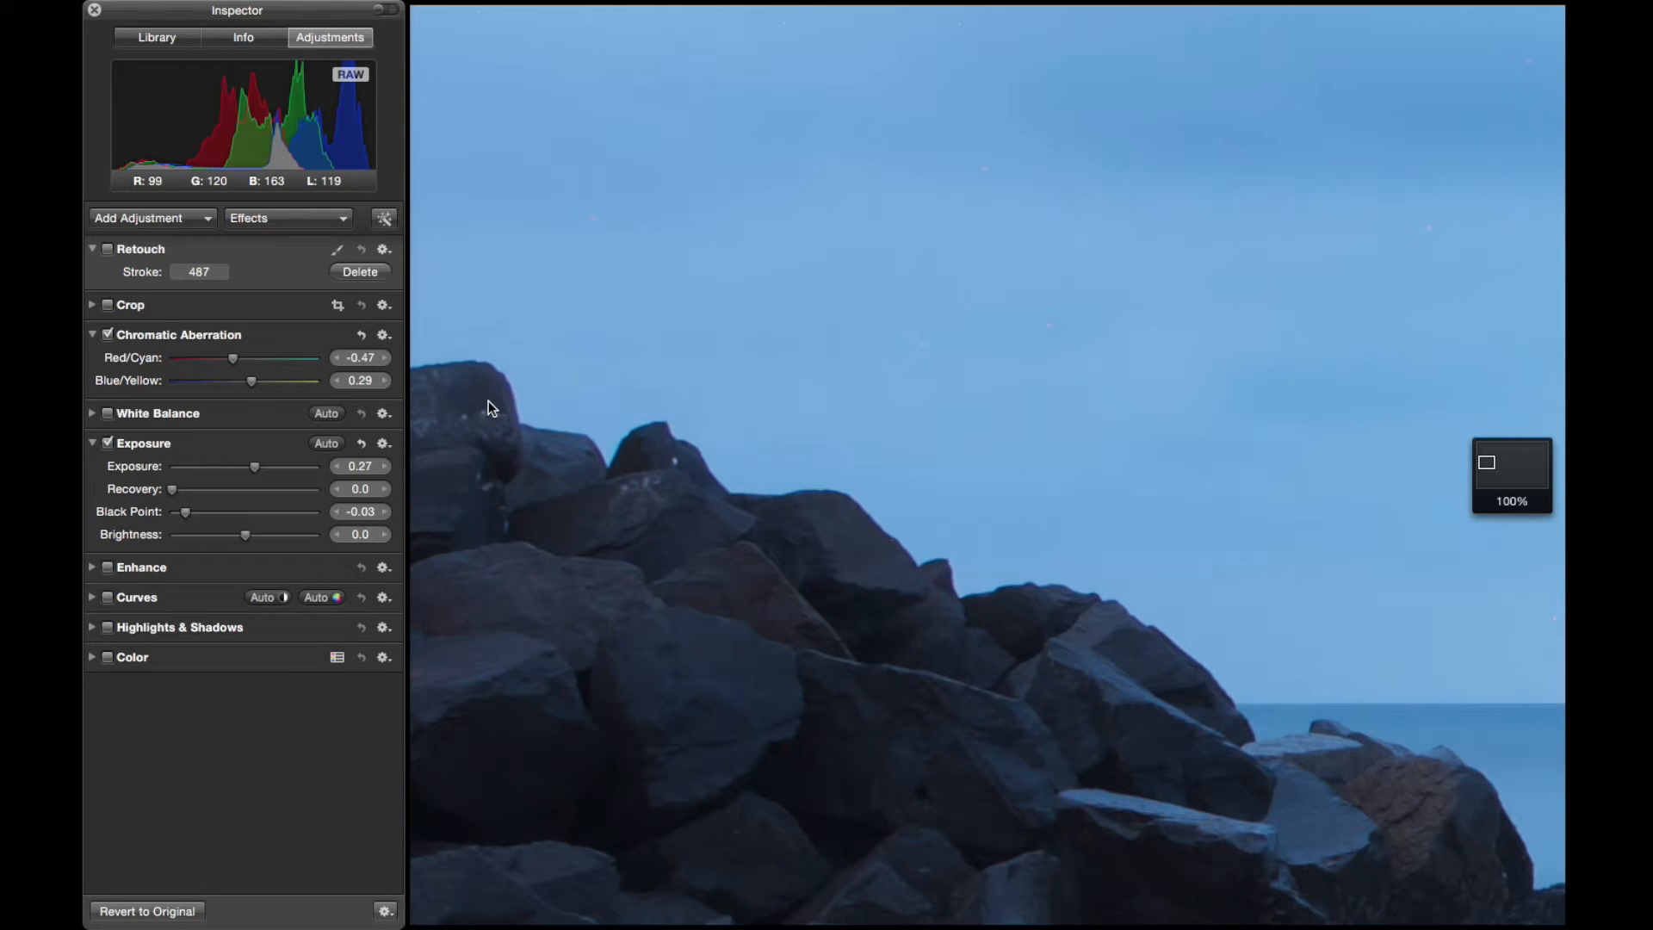
key("z")
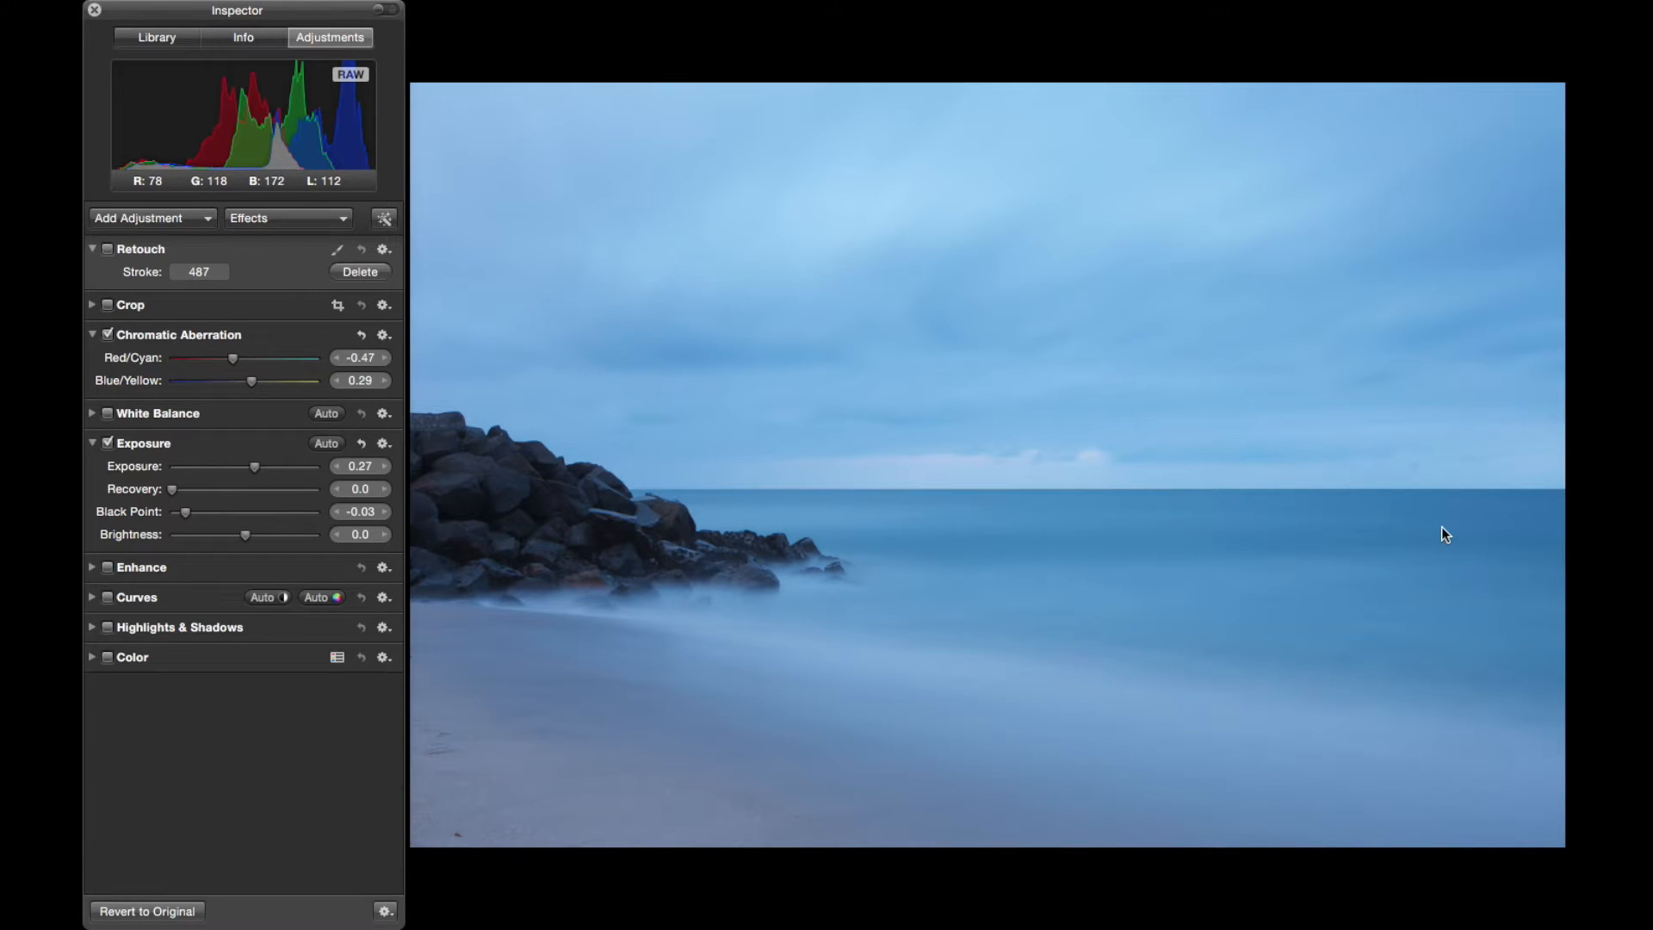
Check the sea and sky at 100% for hot pixels, and enable the Retouch adjustment.
key("z")
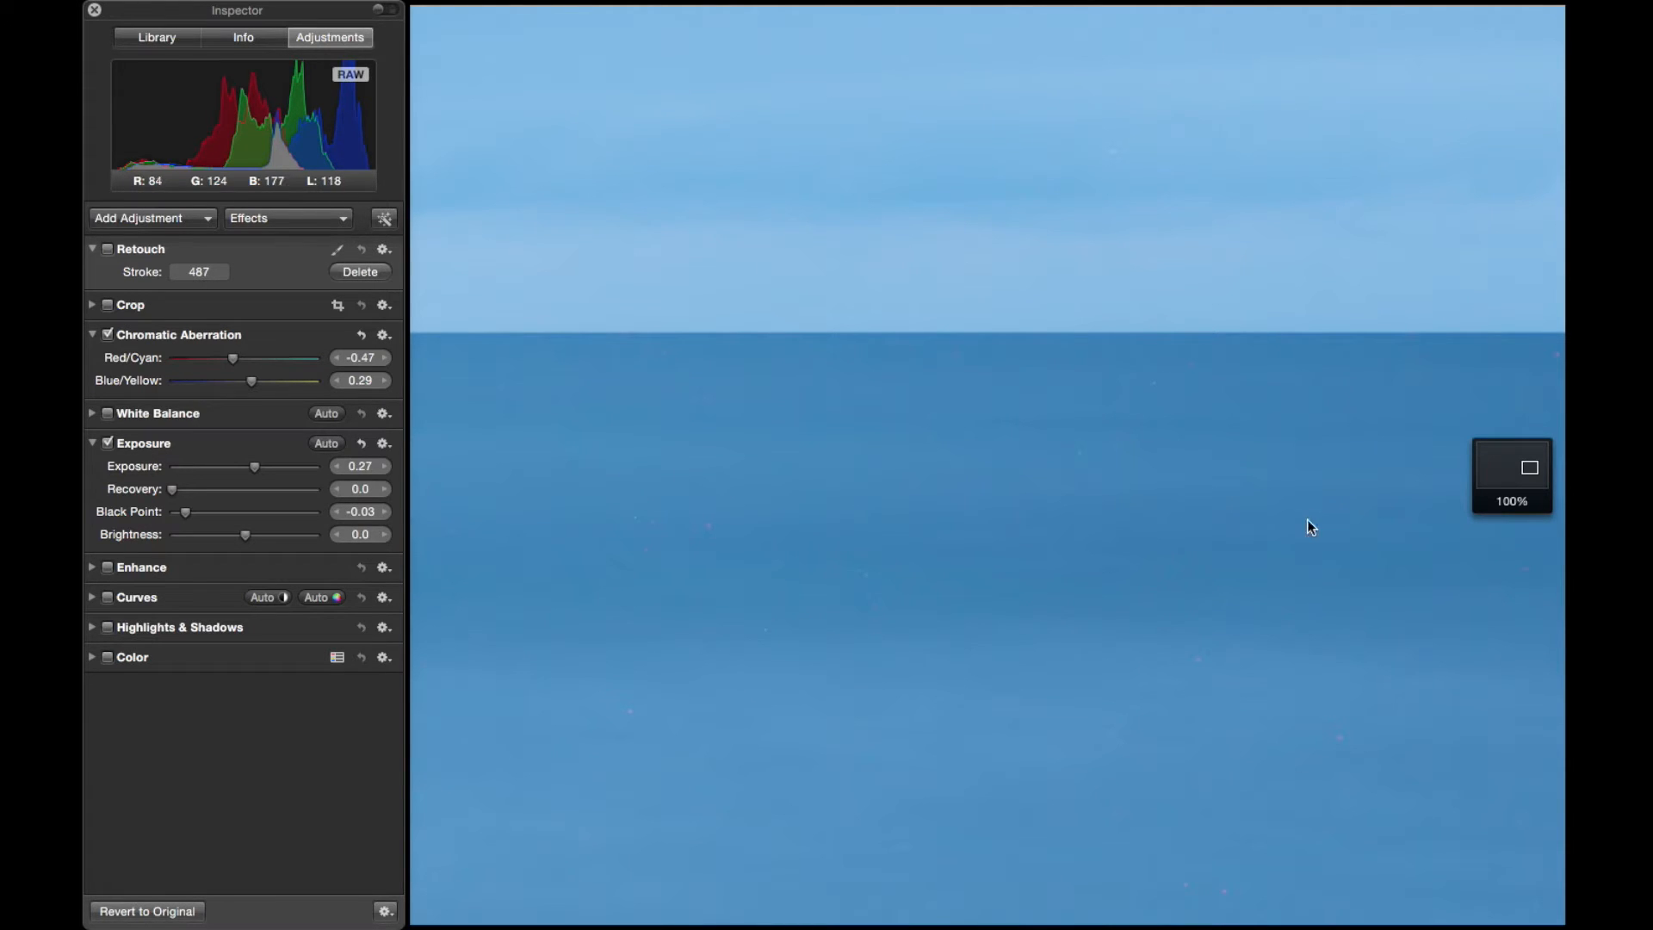
mouse_move(1505, 473)
left_click_drag(1506, 477, 1535, 409)
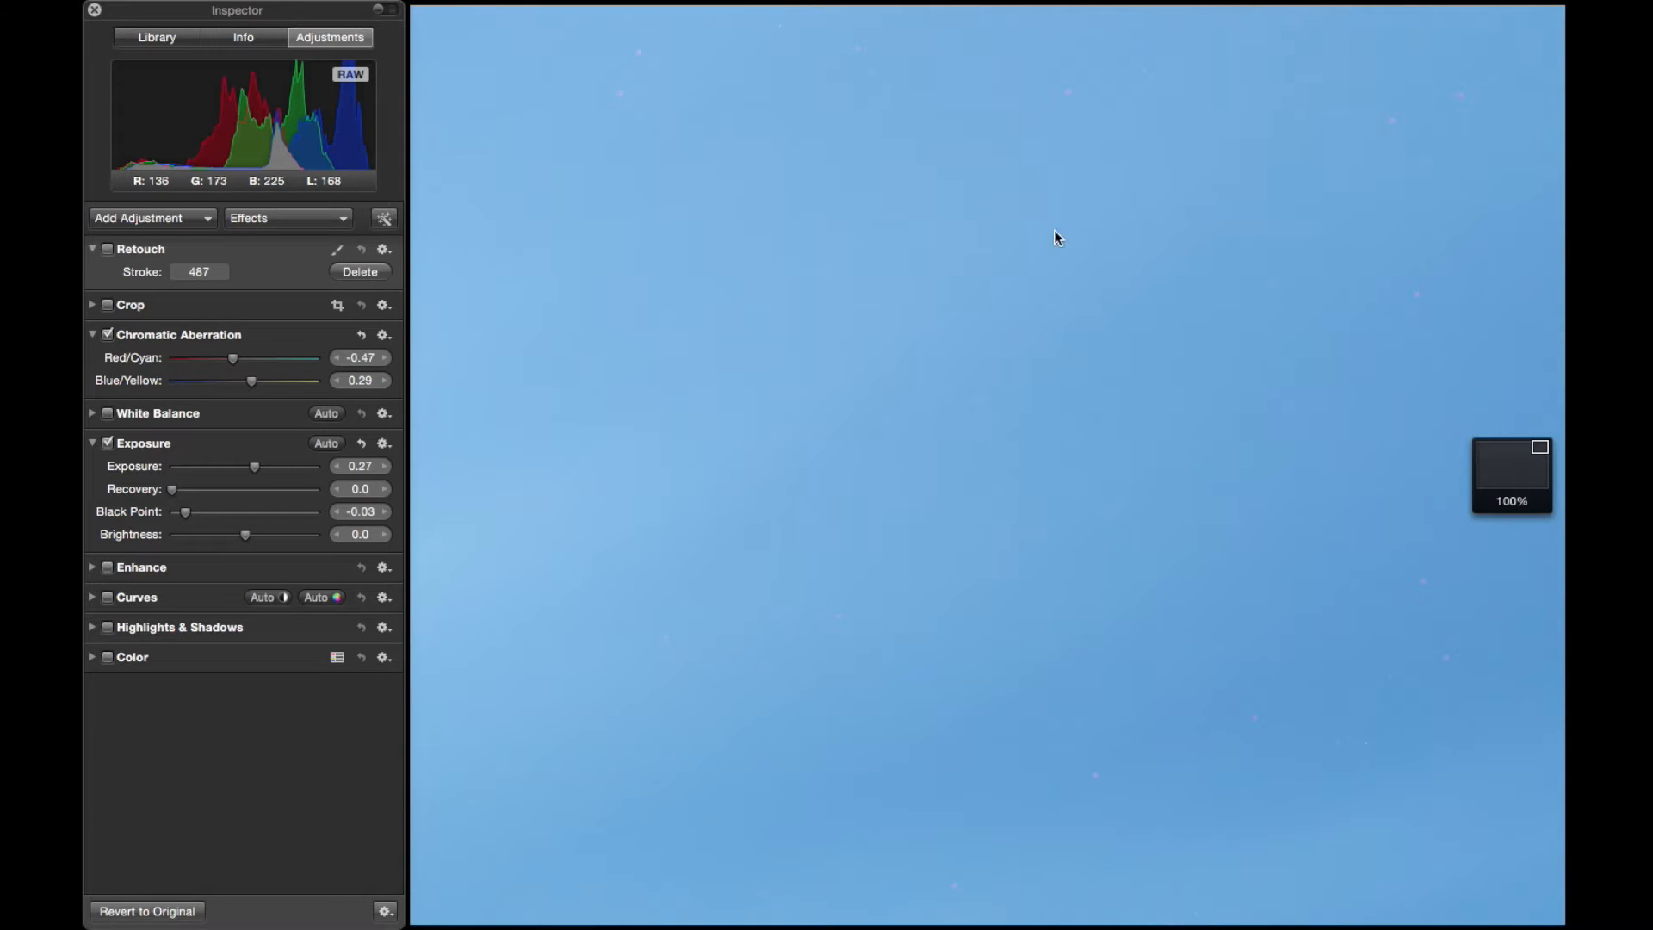
mouse_move(1514, 437)
left_click_drag(1515, 426, 1454, 418)
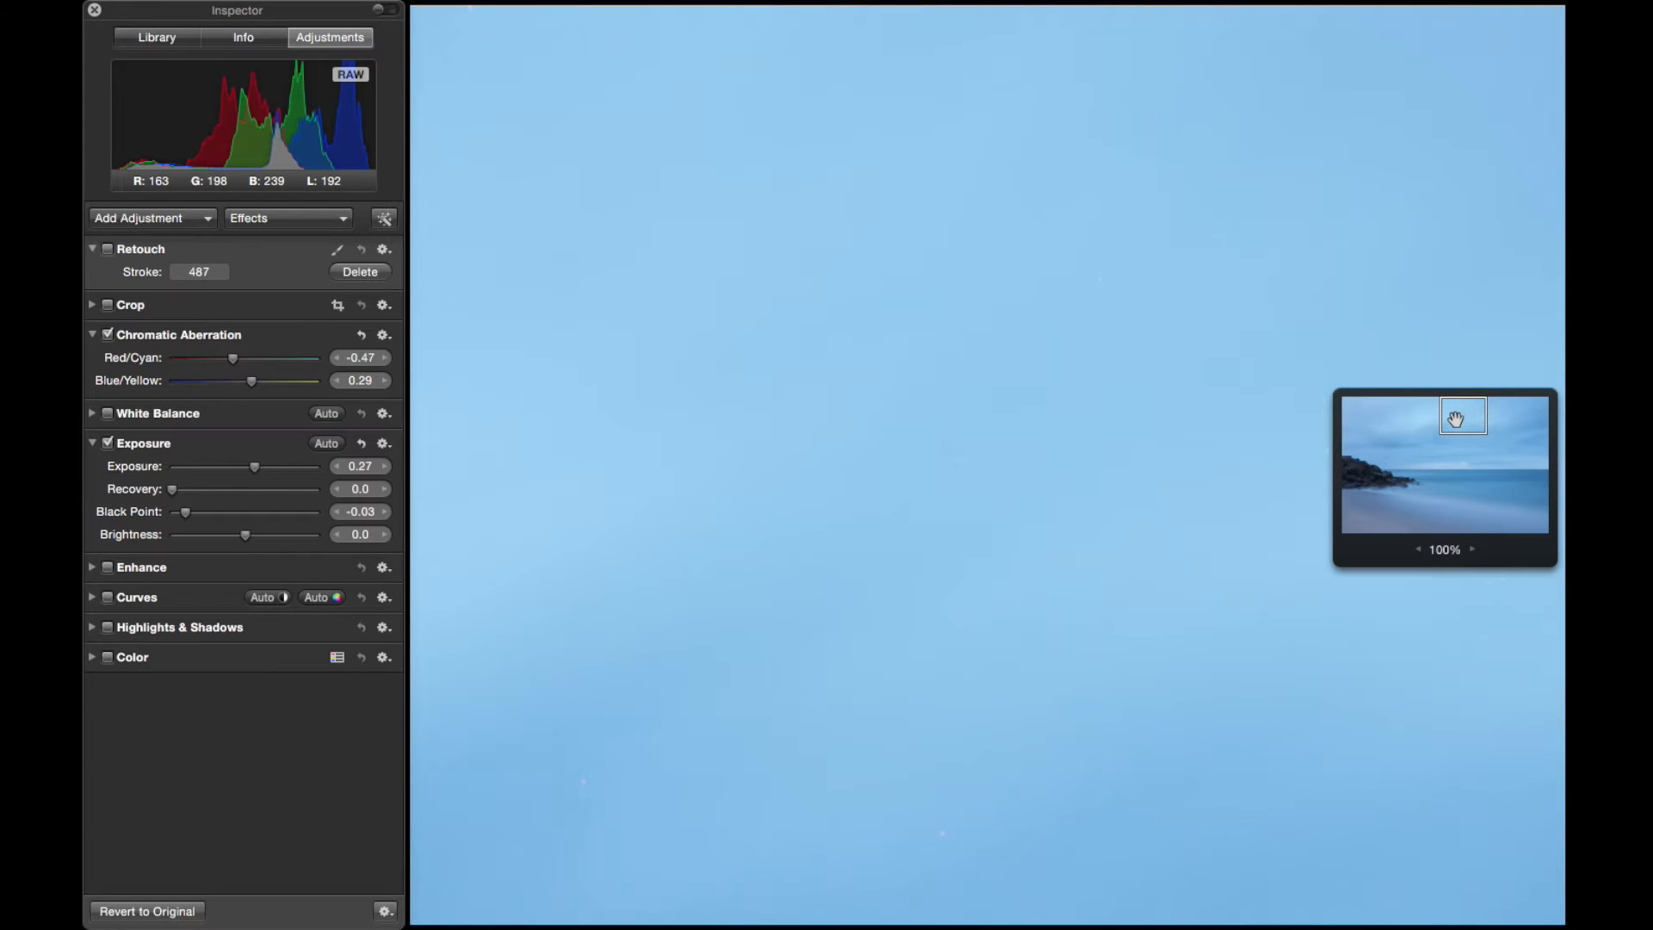
left_click(139, 246)
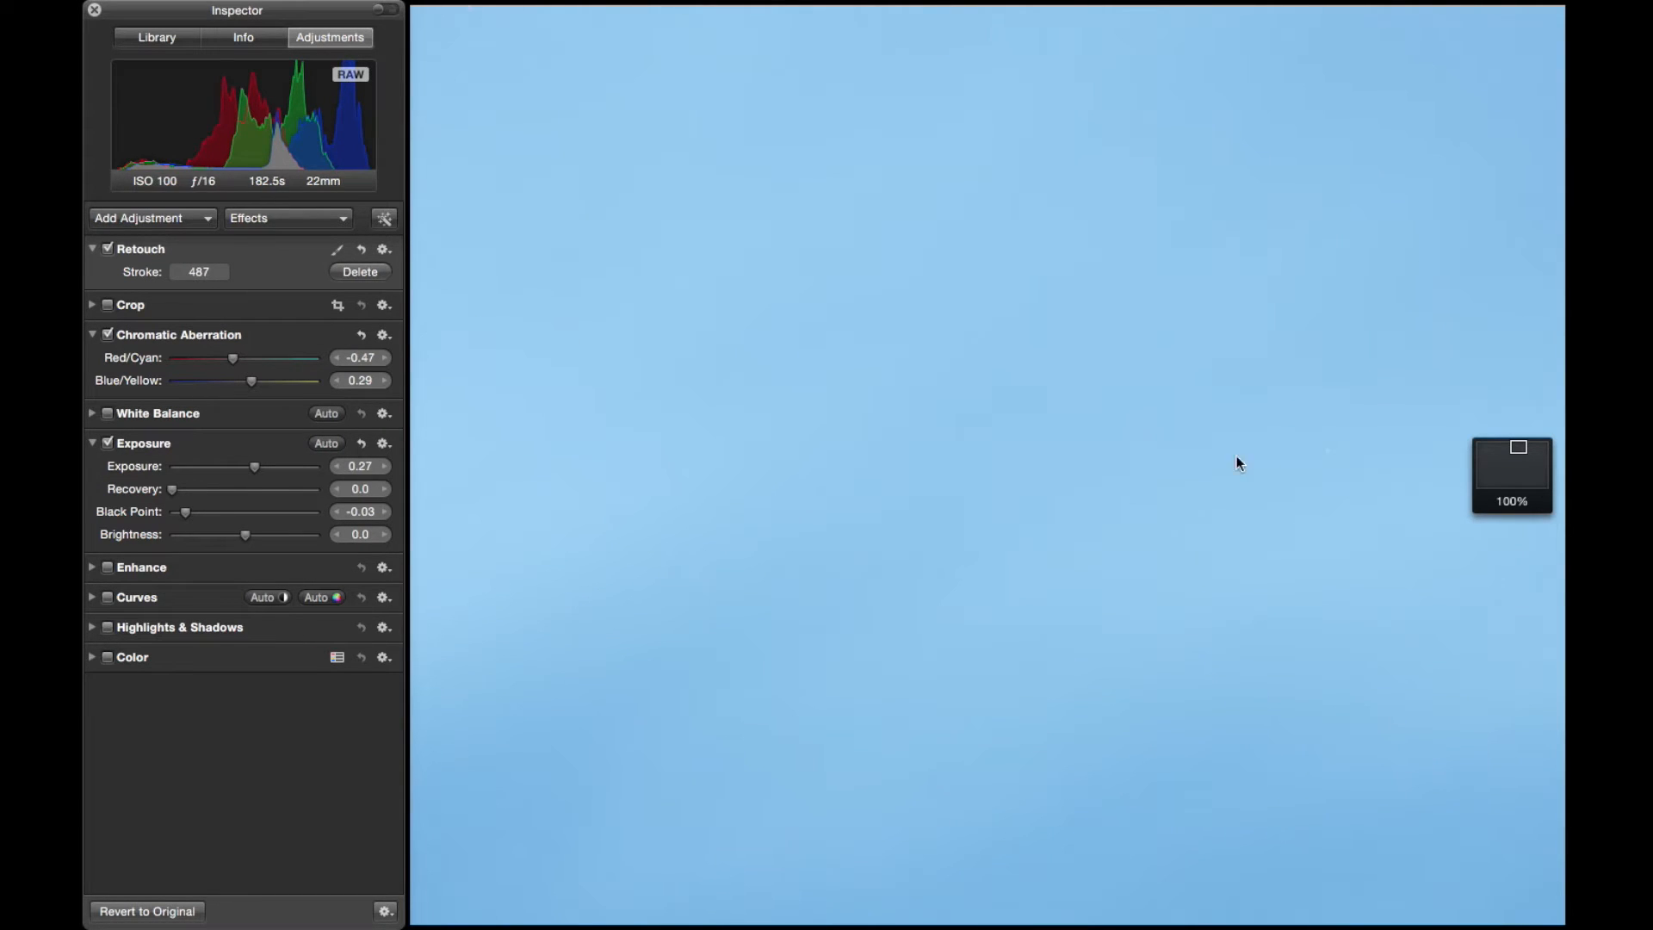
Compare the sea and sky around the horizon at 100% with and without the Retouch adjustment.
mouse_move(1476, 461)
left_click_drag(1464, 427, 1525, 486)
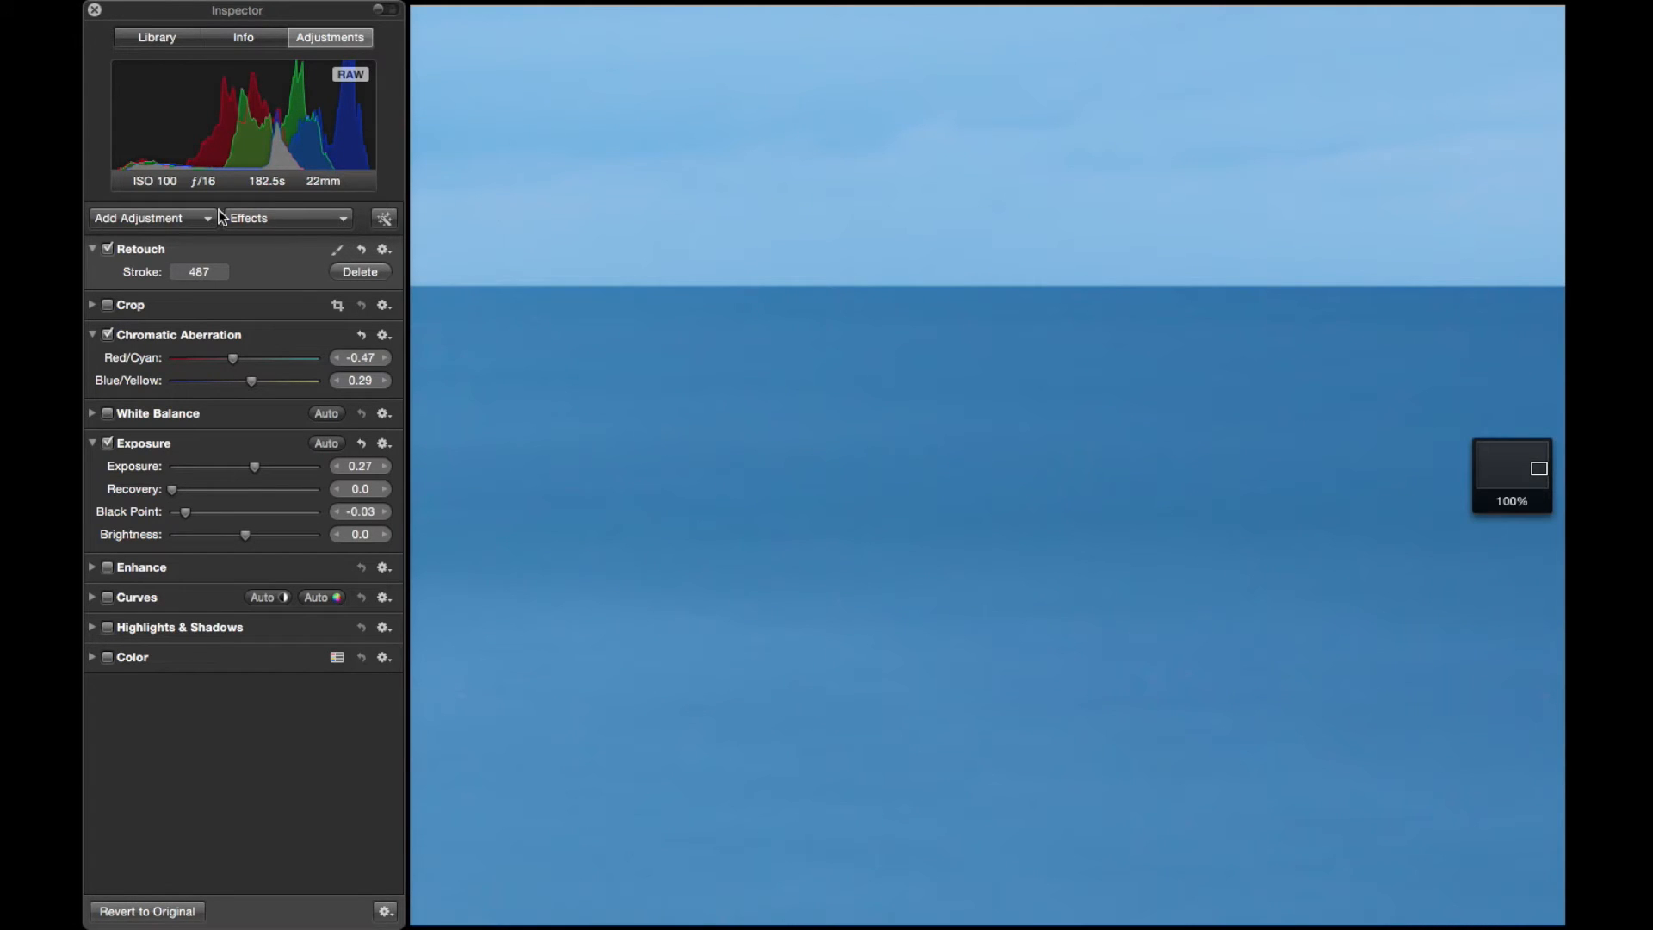
left_click(136, 244)
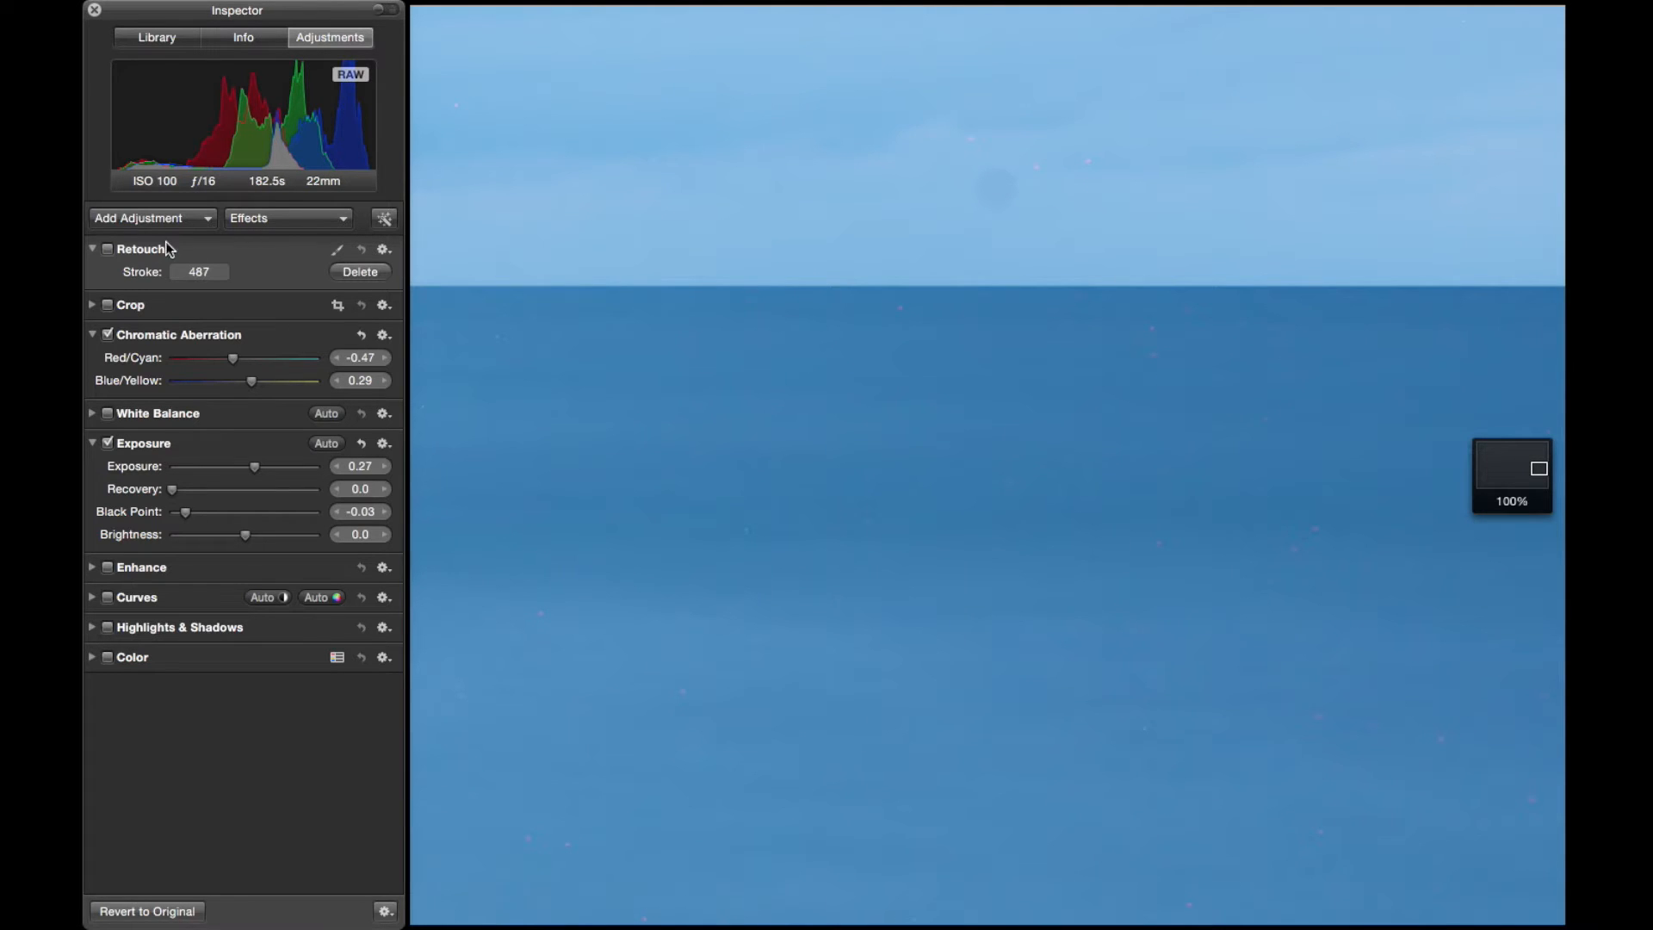
left_click(122, 246)
key("z")
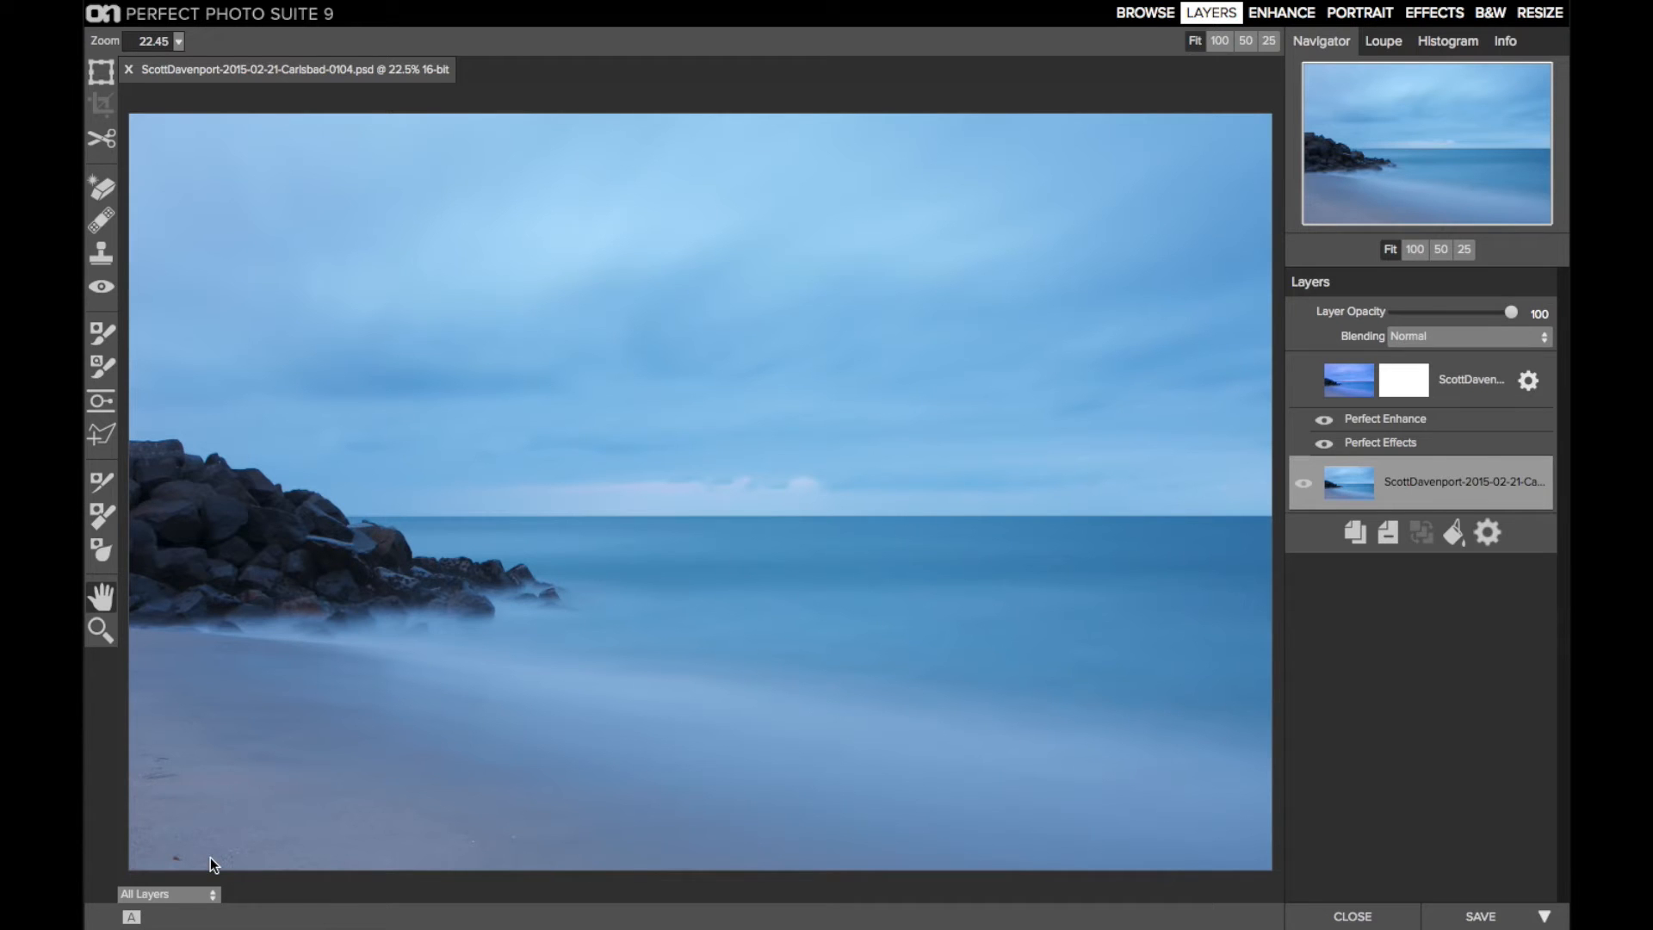
In Perfect Photo Suite 9, try to erase the small reddish shell on the sand with a size 20 Perfect Eraser brush.
left_click(1414, 249)
left_click_drag(1432, 178, 1328, 223)
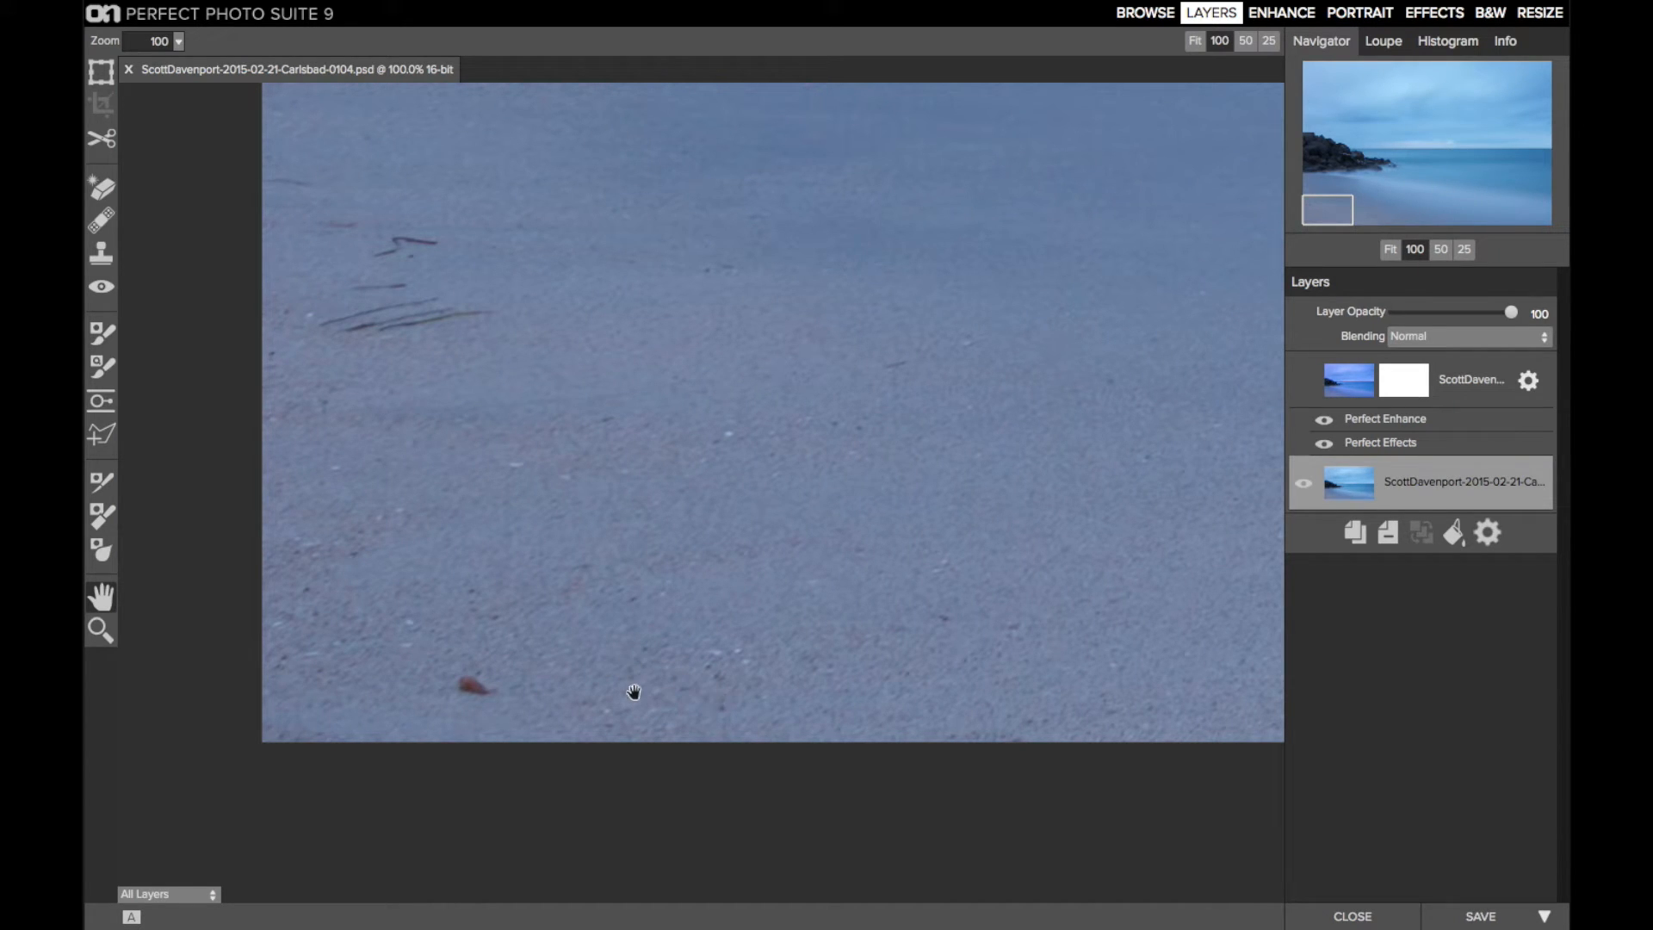
left_click(107, 196)
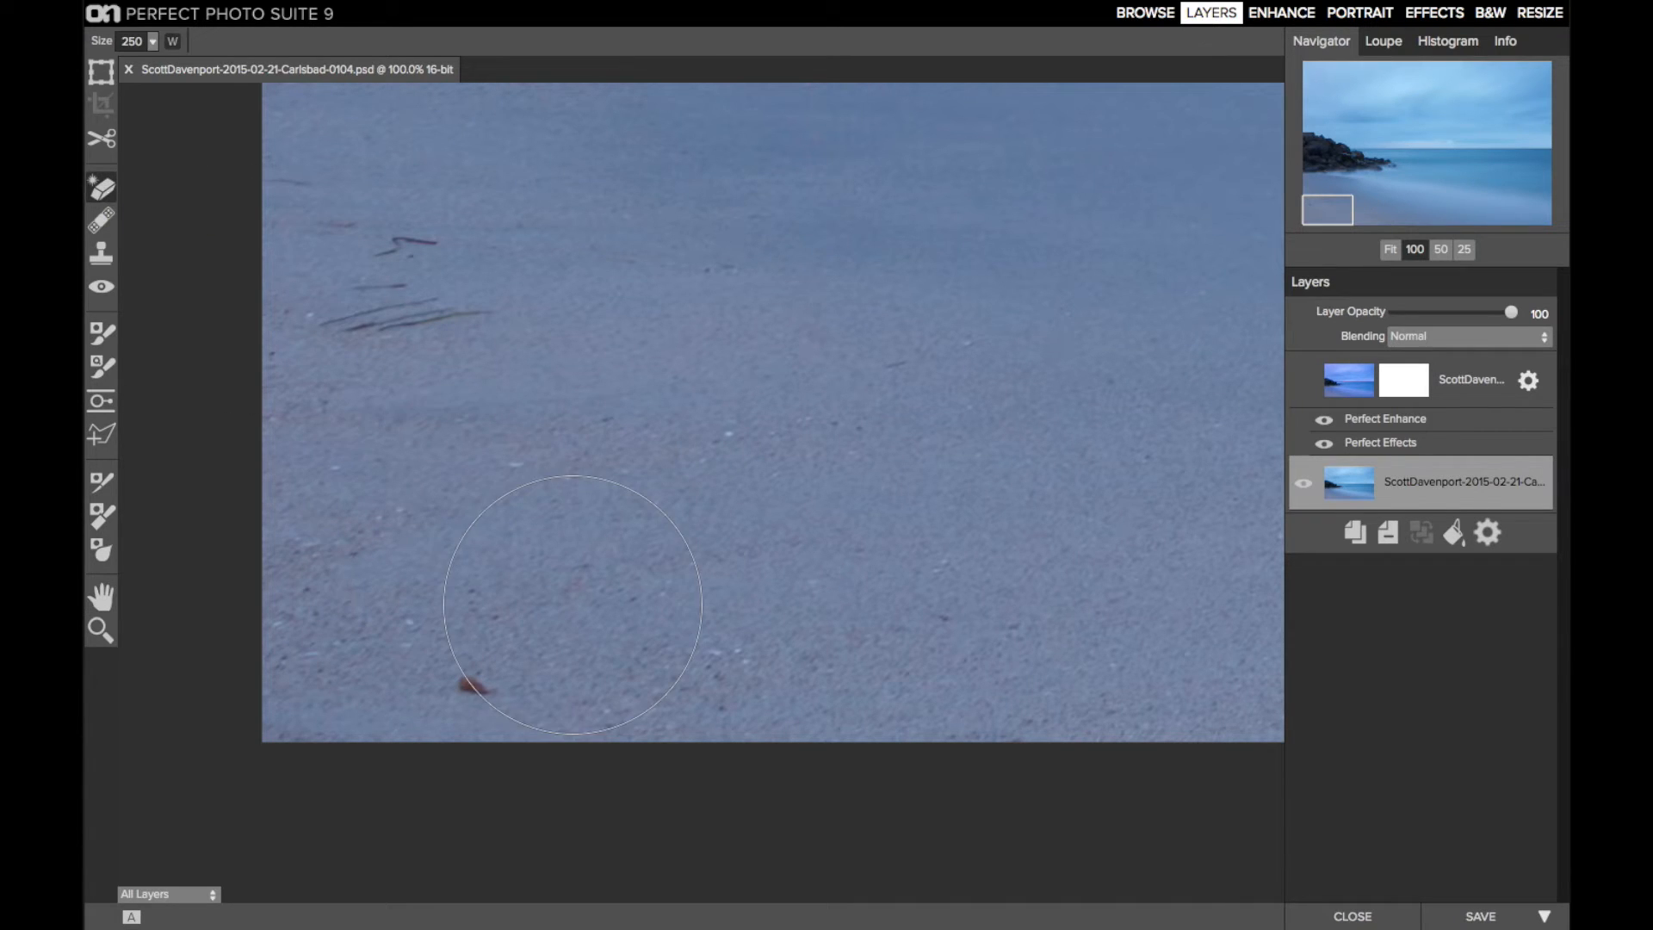
key("bracketleft")
key("bracketleft")
key("bracketleft")
key("bracketleft")
key("bracketleft")
key("bracketleft")
key("bracketleft")
left_click_drag(487, 692, 456, 685)
key("ctrl+z")
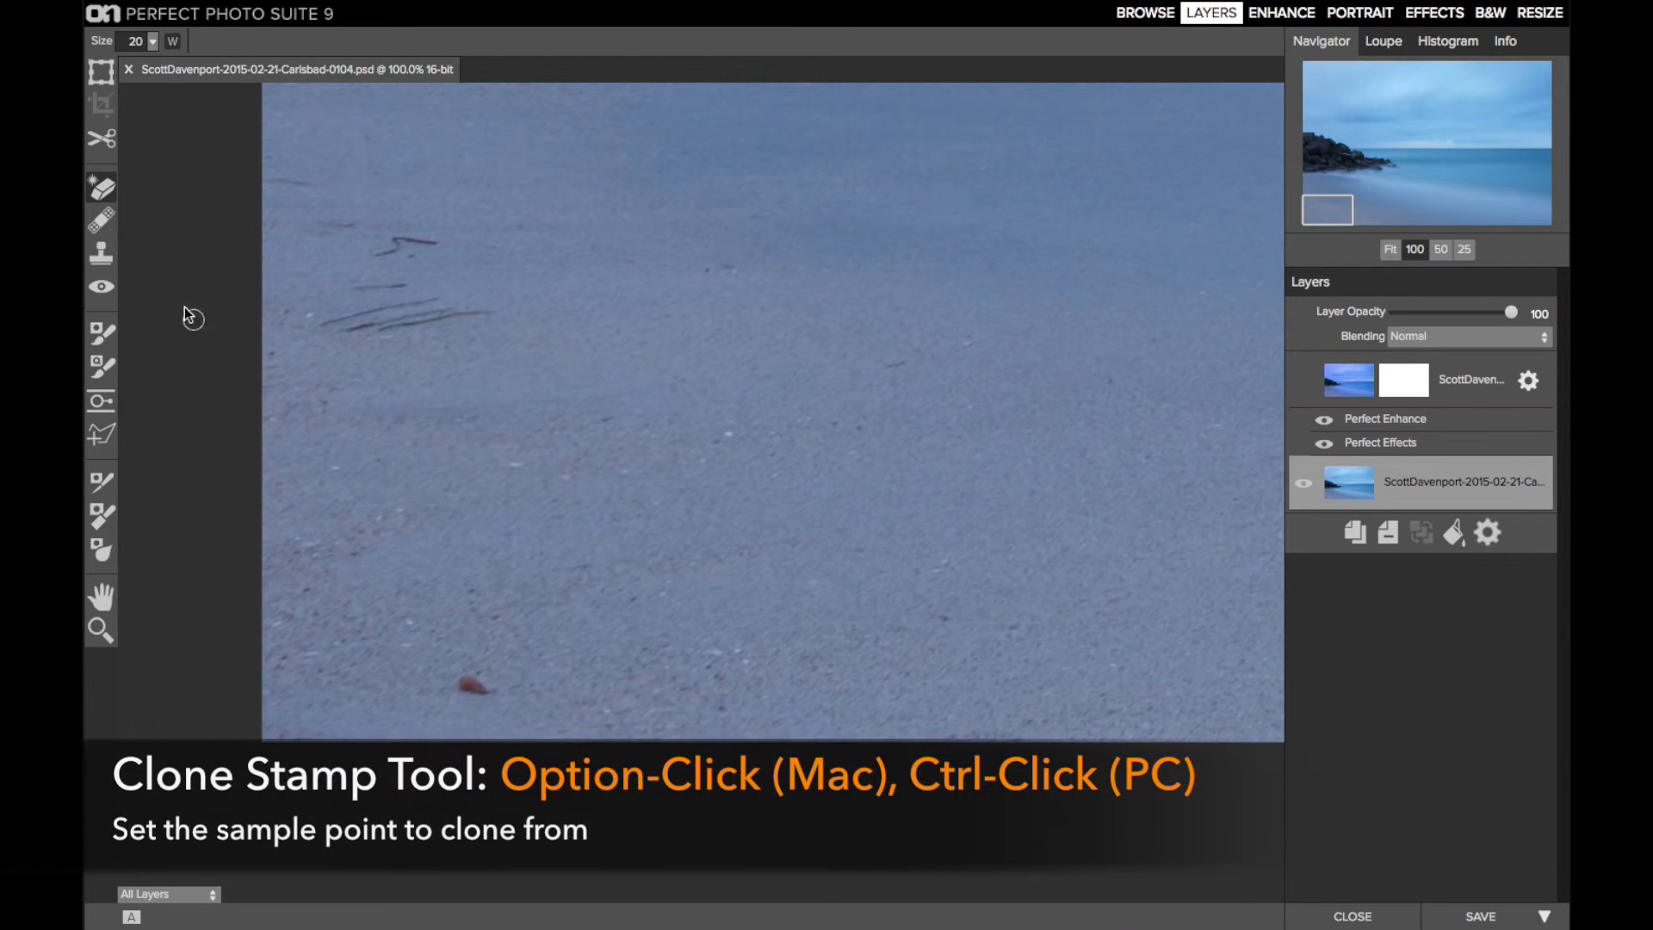
Clone clean sand over the small reddish shell on the beach using the Clone Stamp at size 40 and feather 43.
left_click(103, 255)
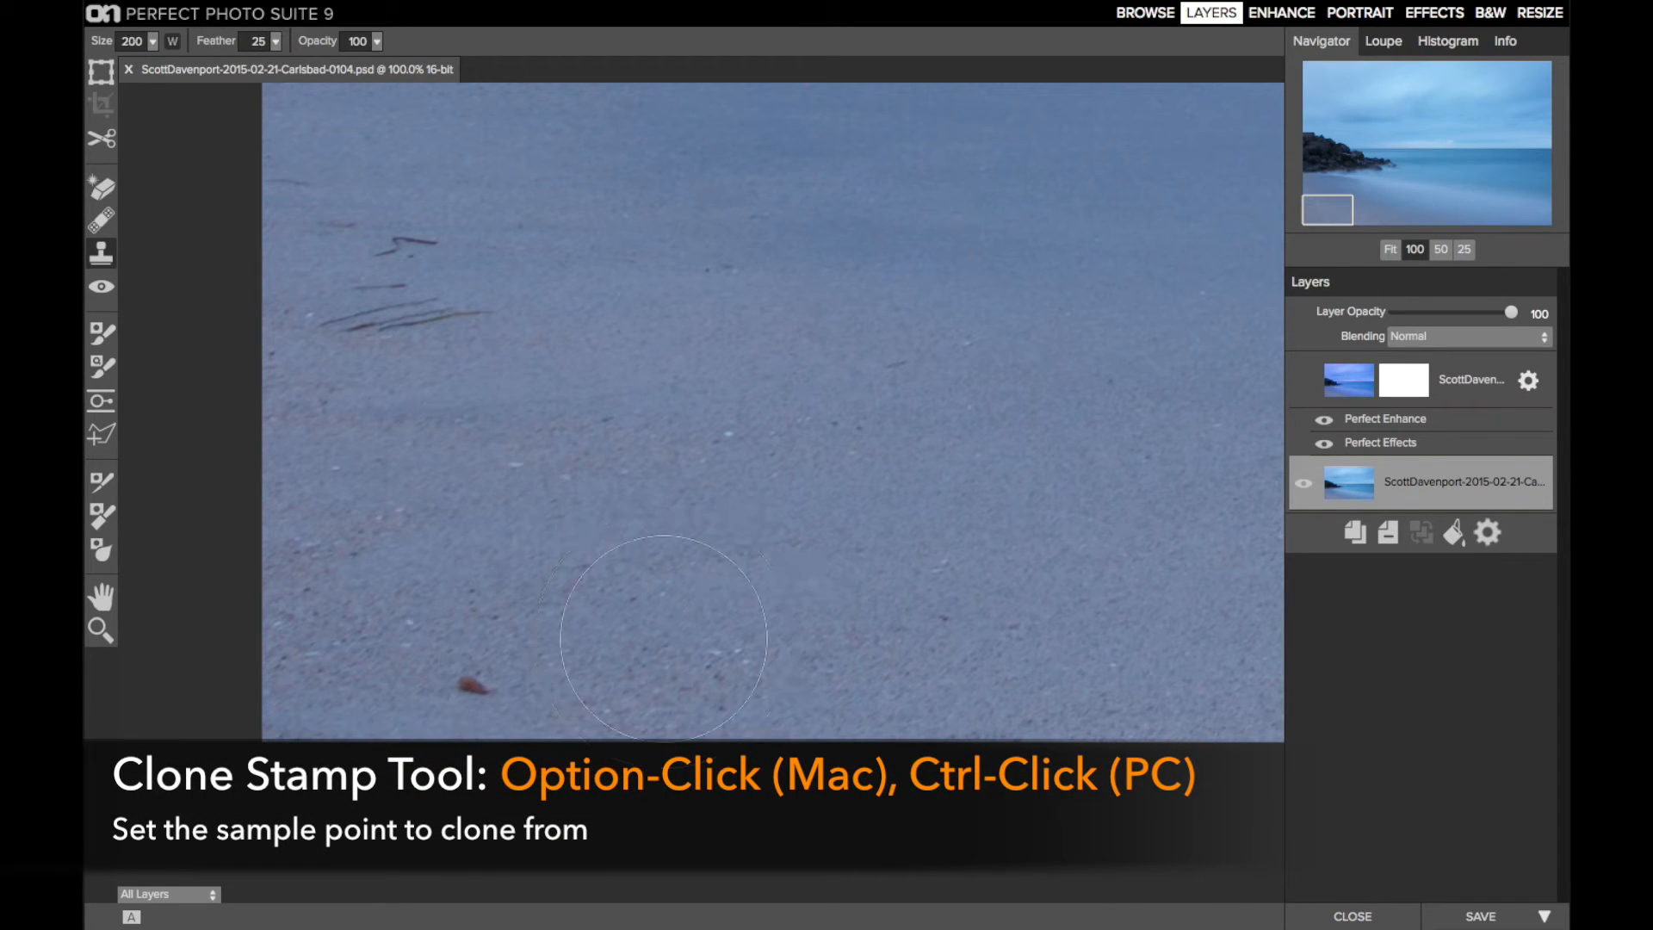
key("bracketleft")
key("bracketleft")
key("bracketleft")
key("bracketleft")
key("bracketleft")
key("bracketleft")
key("bracketleft")
key("bracketleft")
left_click_drag(217, 43, 251, 43)
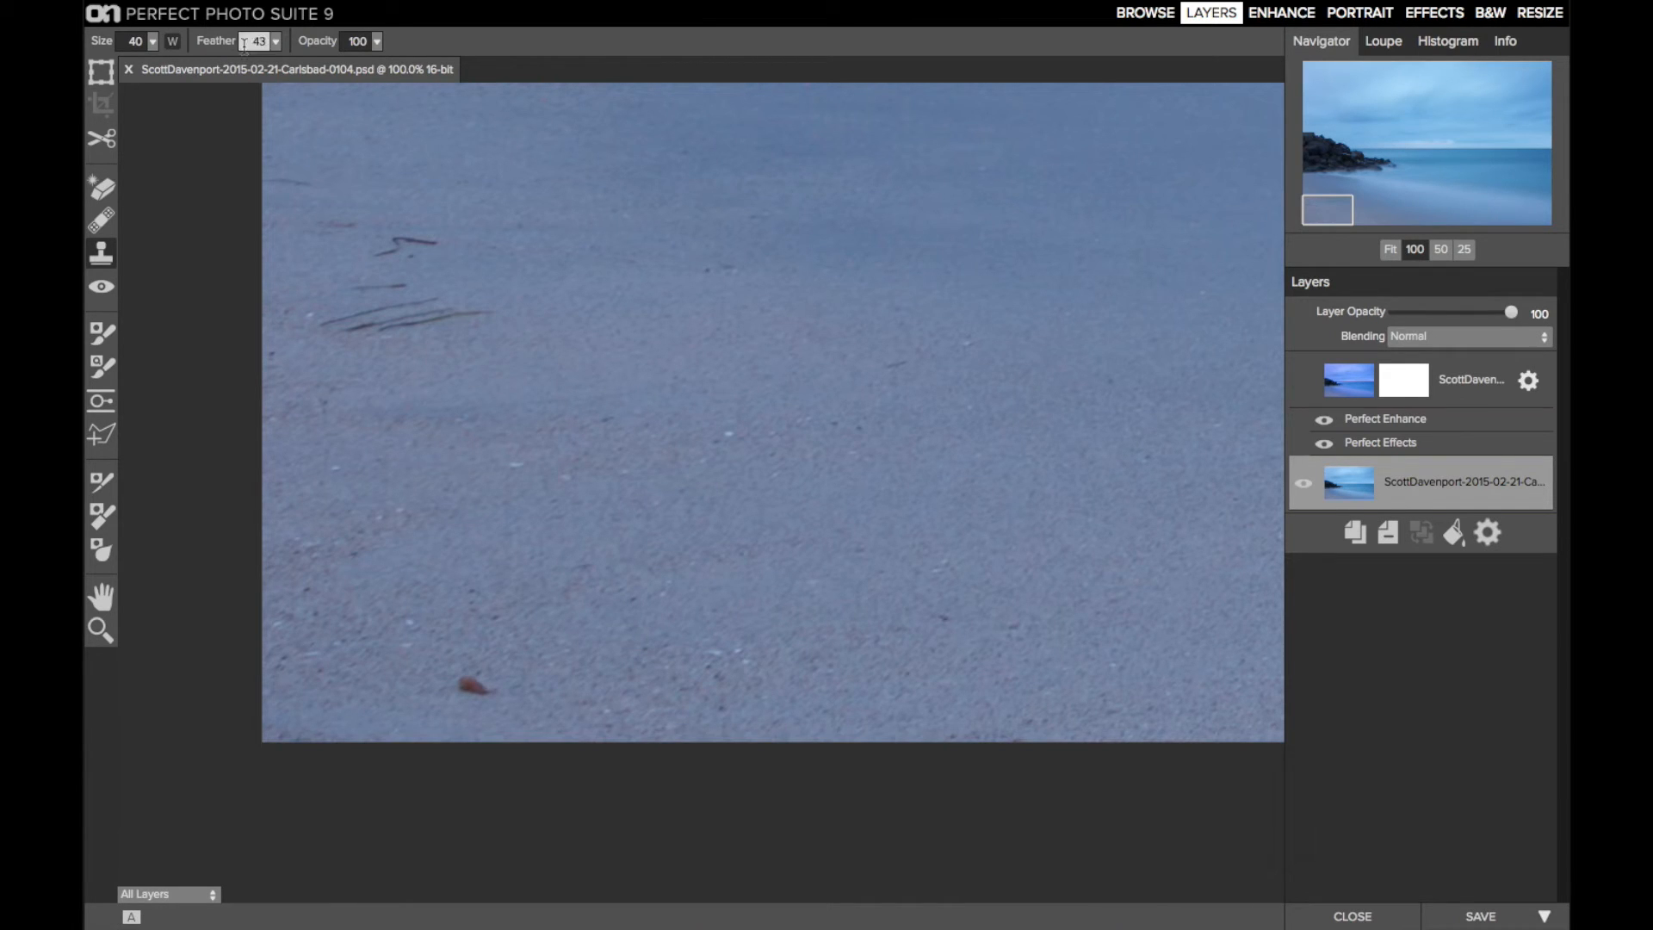
left_click(584, 680, "alt")
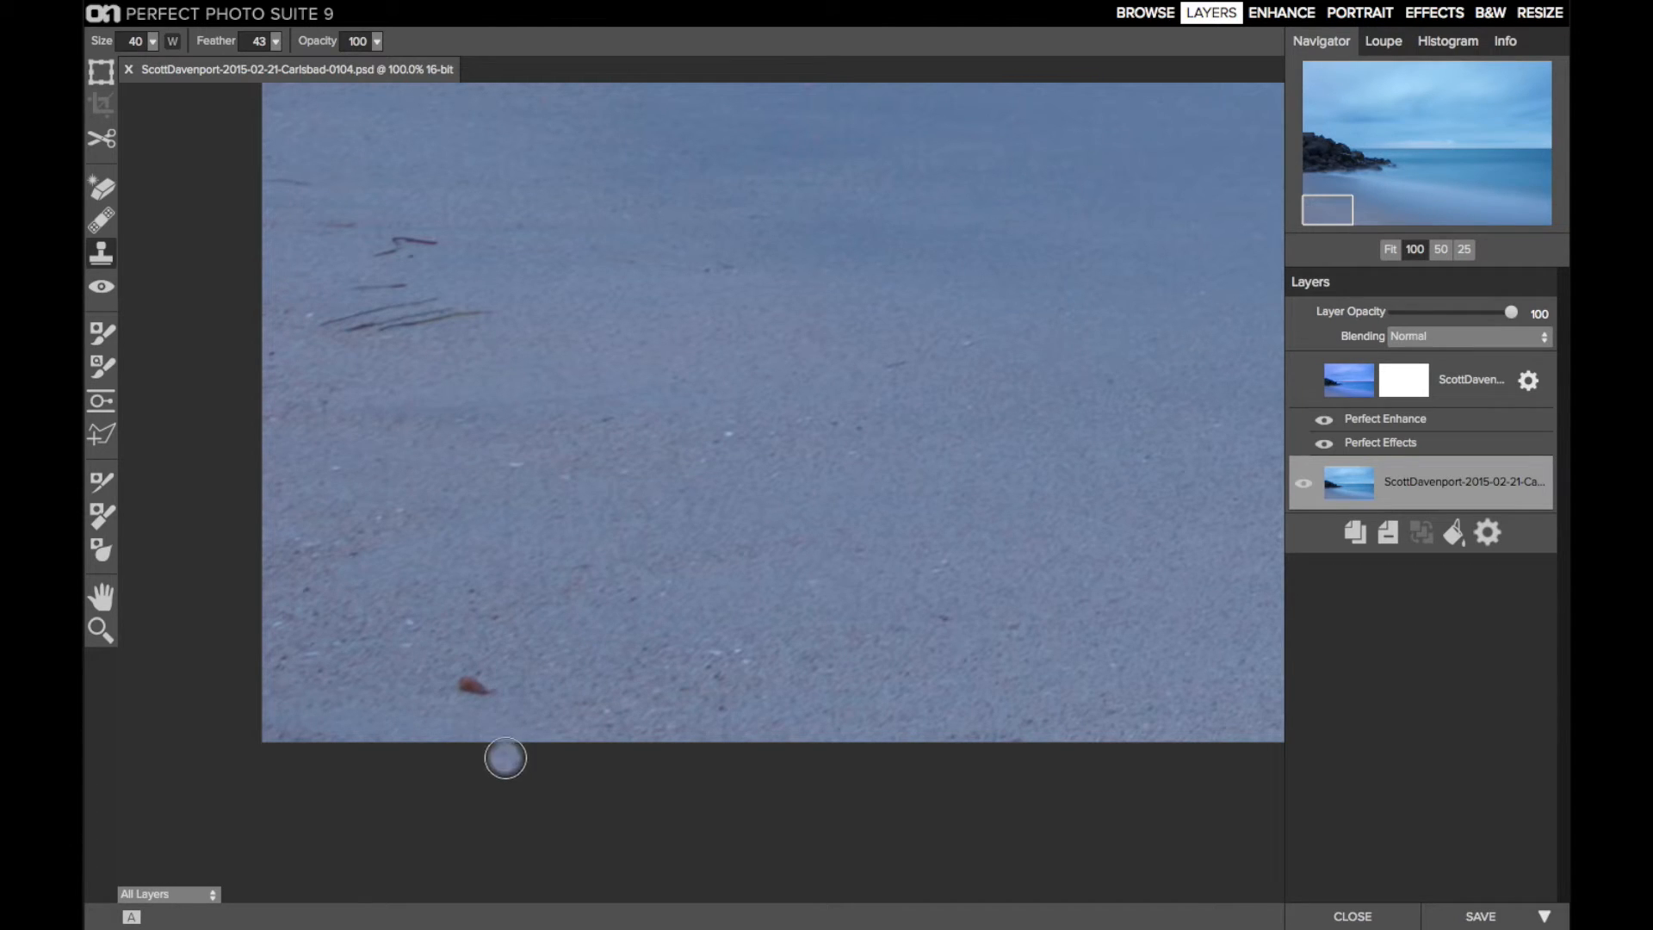
mouse_move(484, 693)
left_mouse_down()
mouse_move(465, 692)
mouse_move(513, 732)
left_mouse_up()
left_click(601, 722)
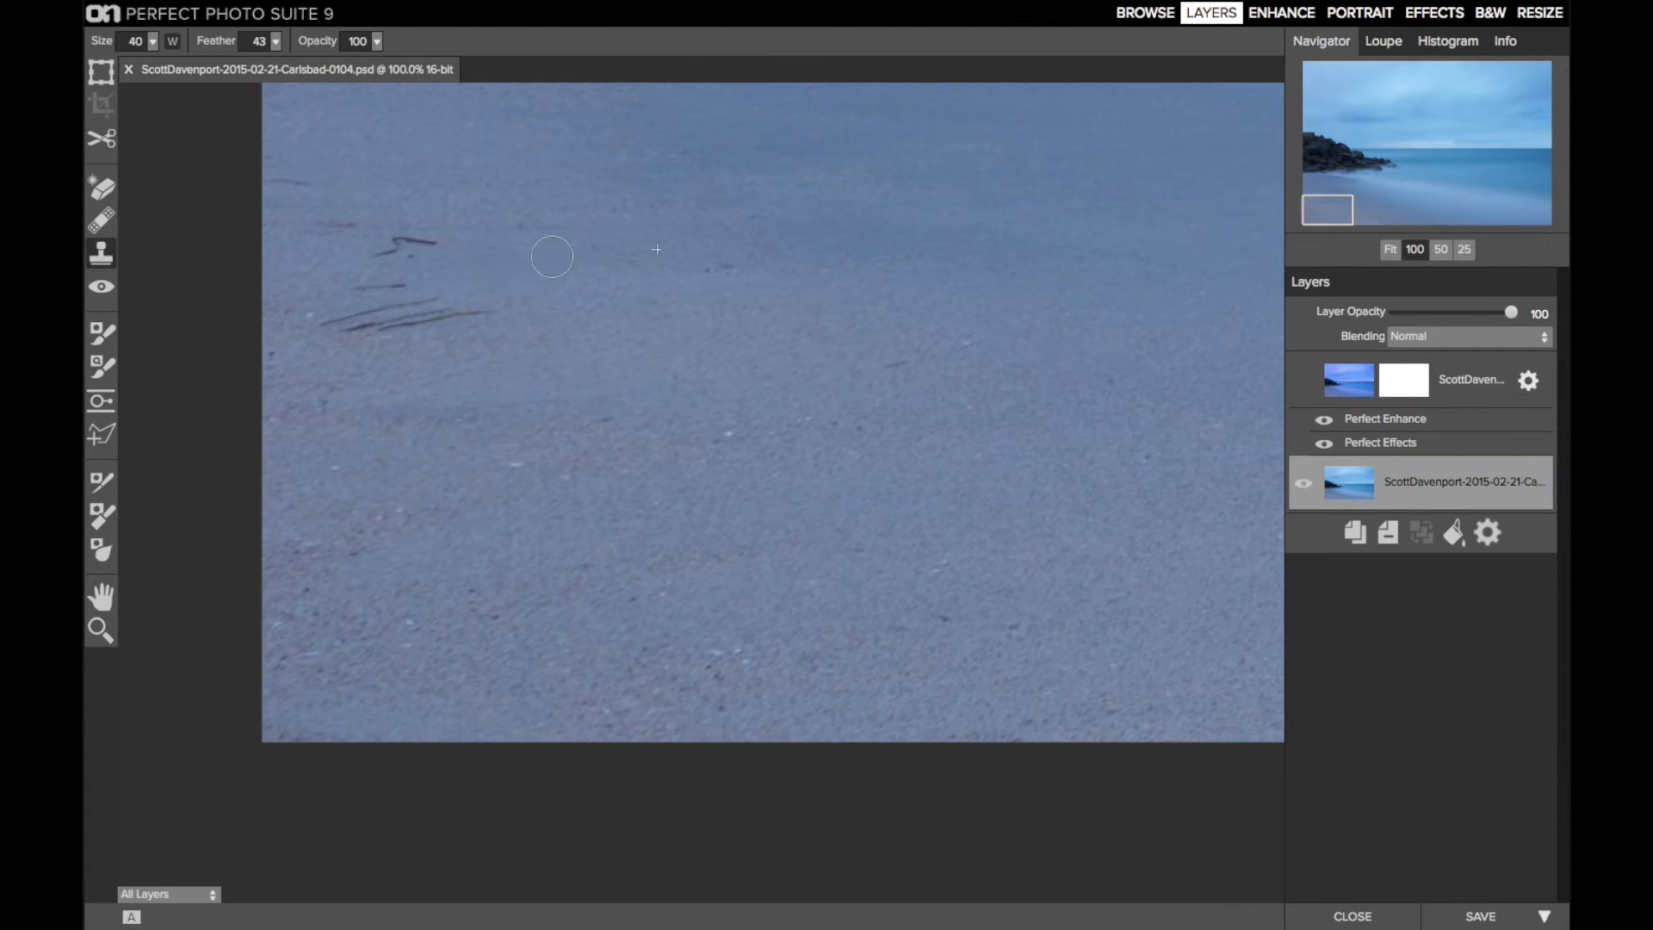
left_click_drag(576, 281, 579, 560)
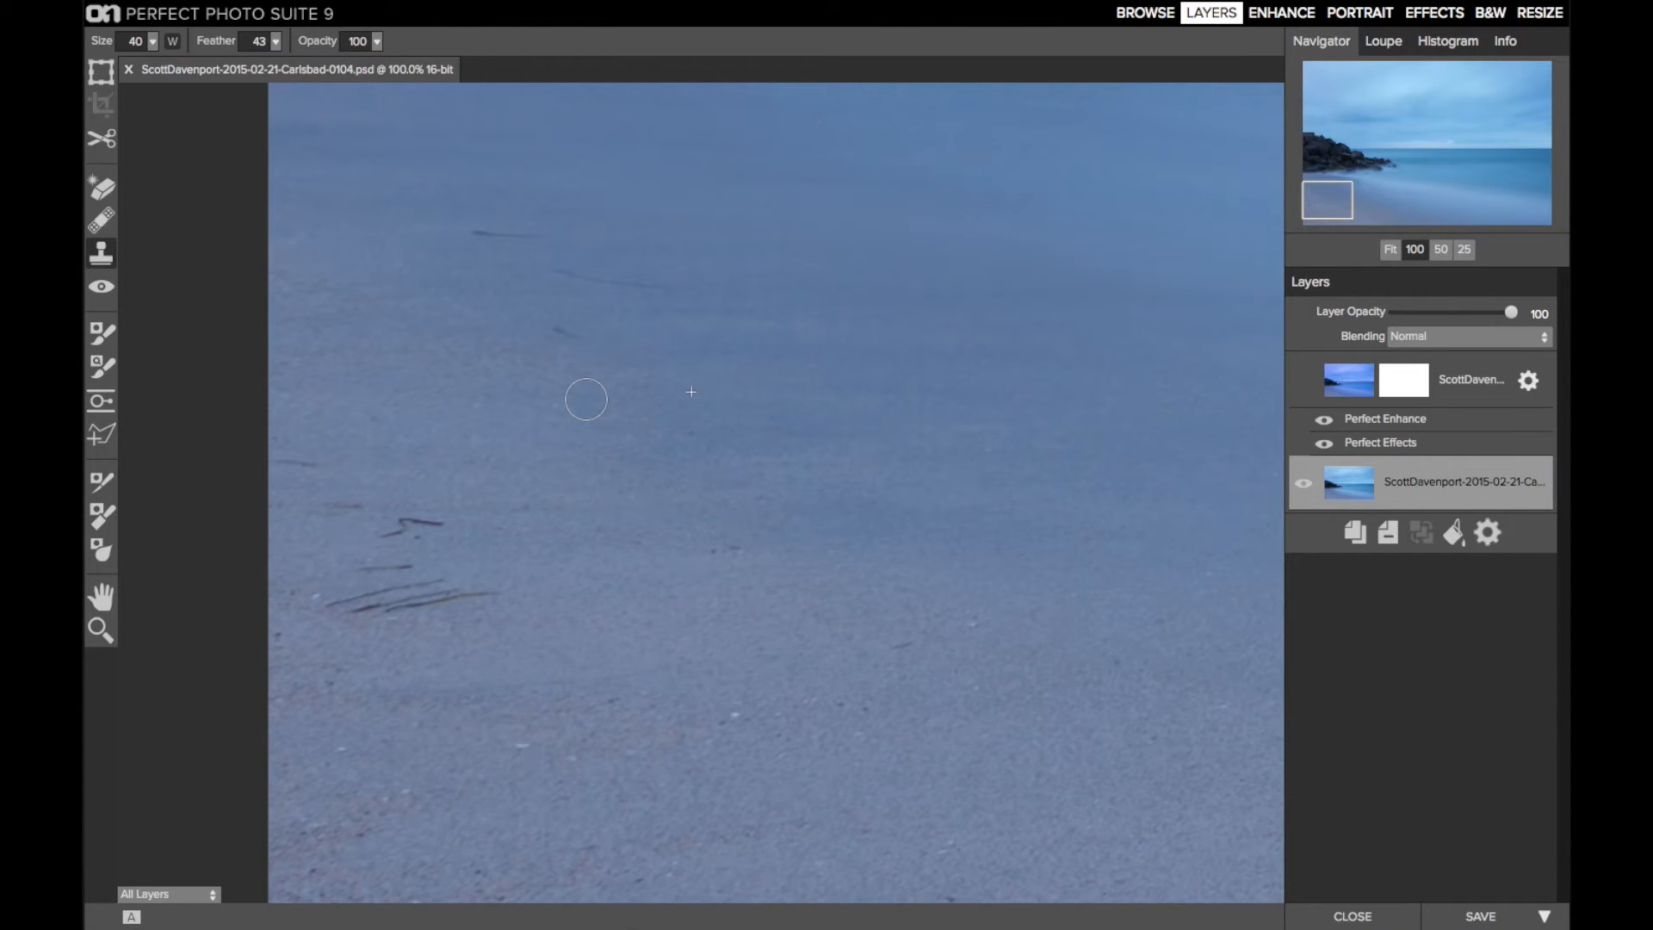
left_click(1390, 250)
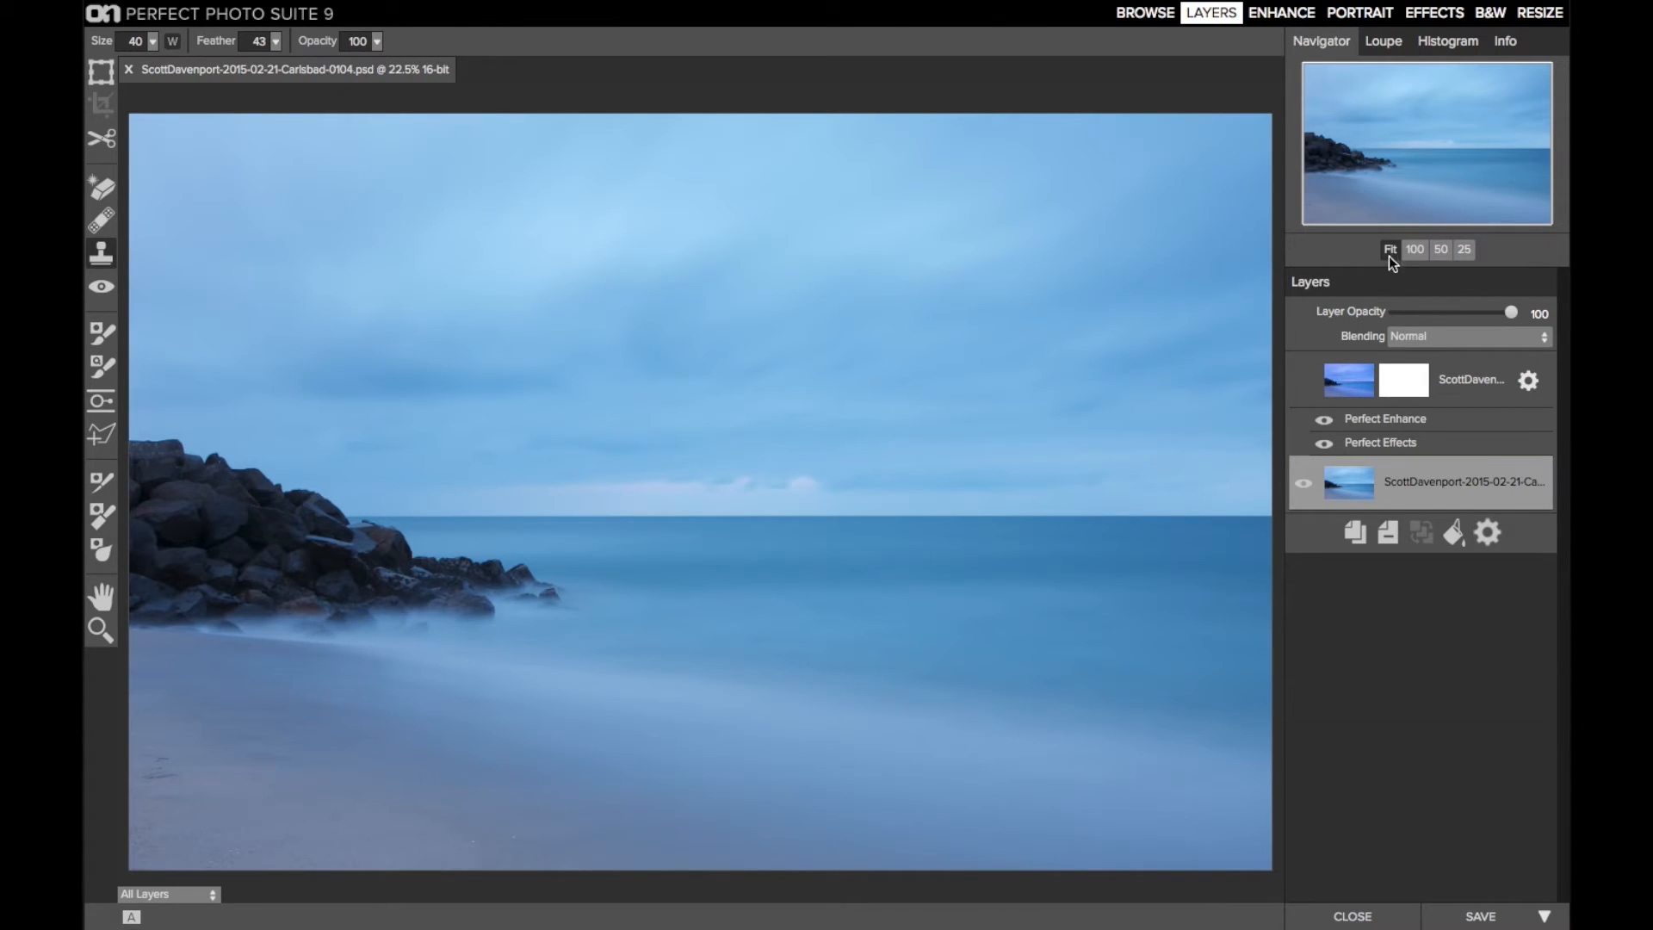
Show the upper photo layer and reopen its Perfect Effects filter stack for editing.
left_click(1303, 380)
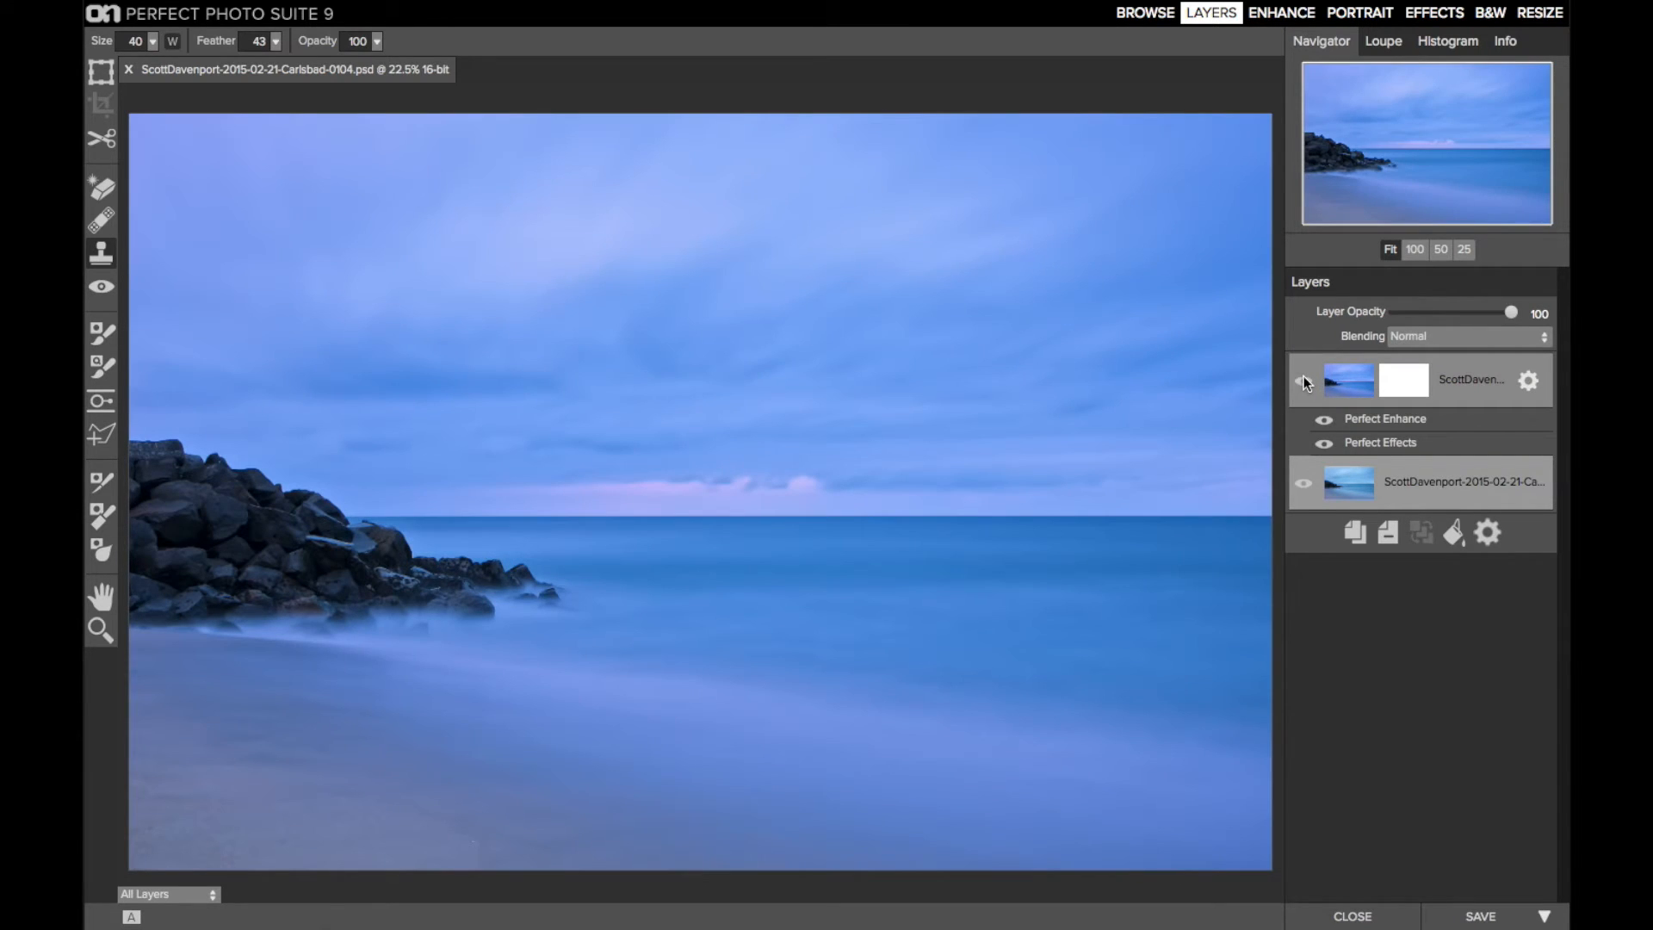
left_click(1417, 436)
double_click(1416, 439)
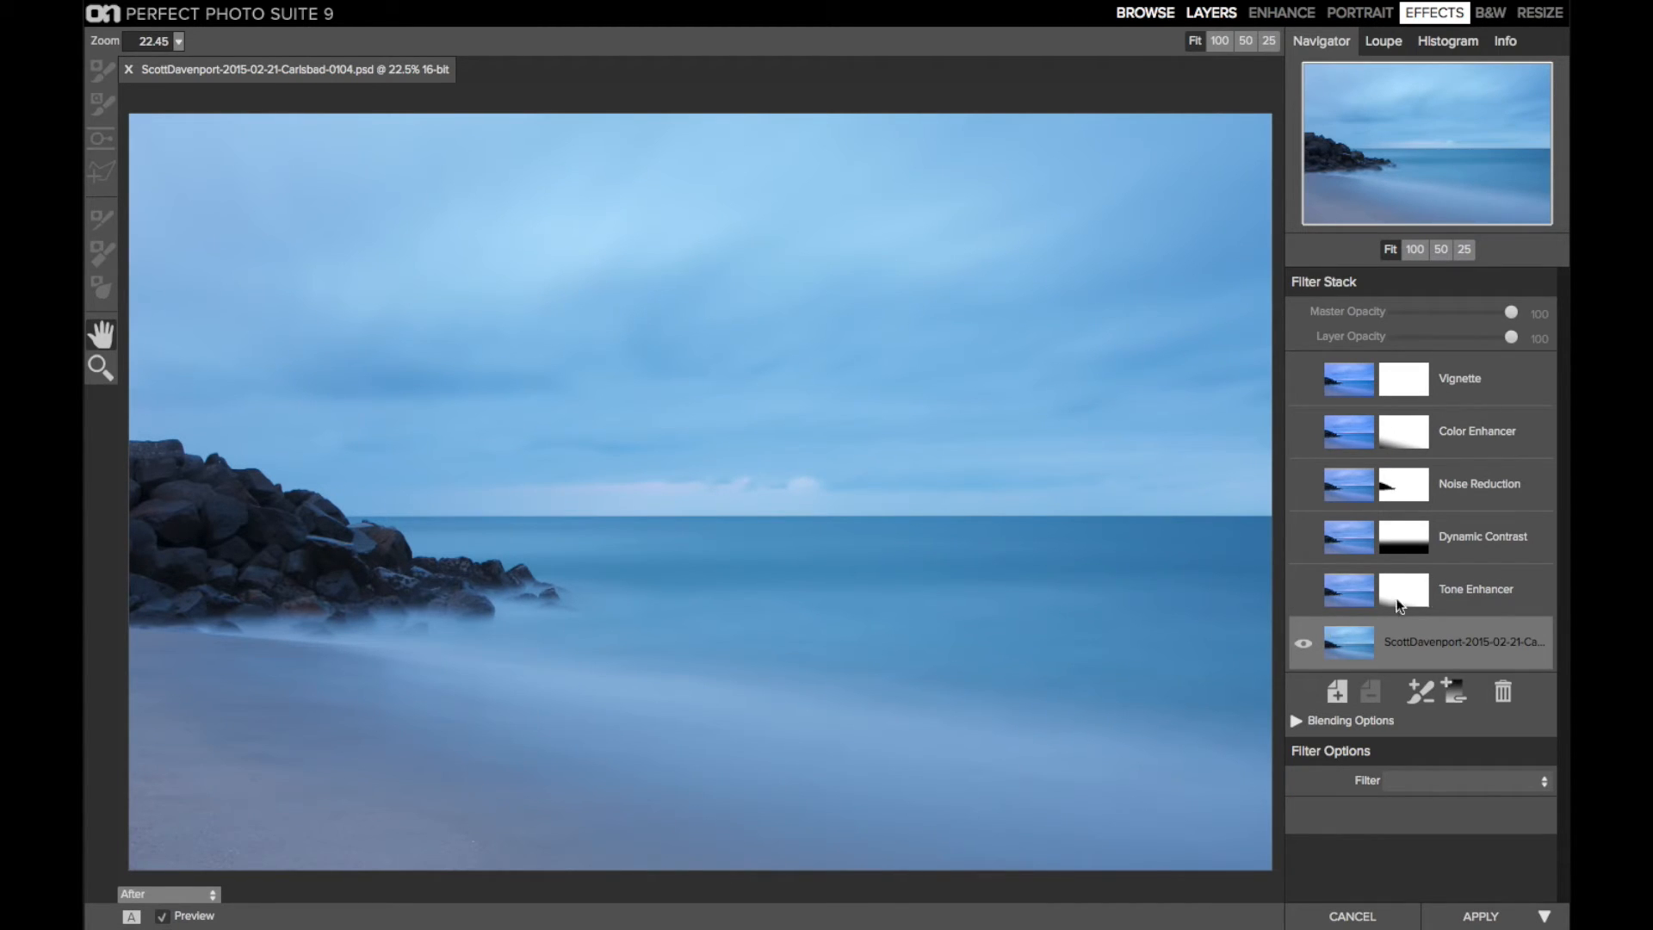
Turn on the Tone Enhancer filter and set its Clarity to 28.
left_click(1468, 593)
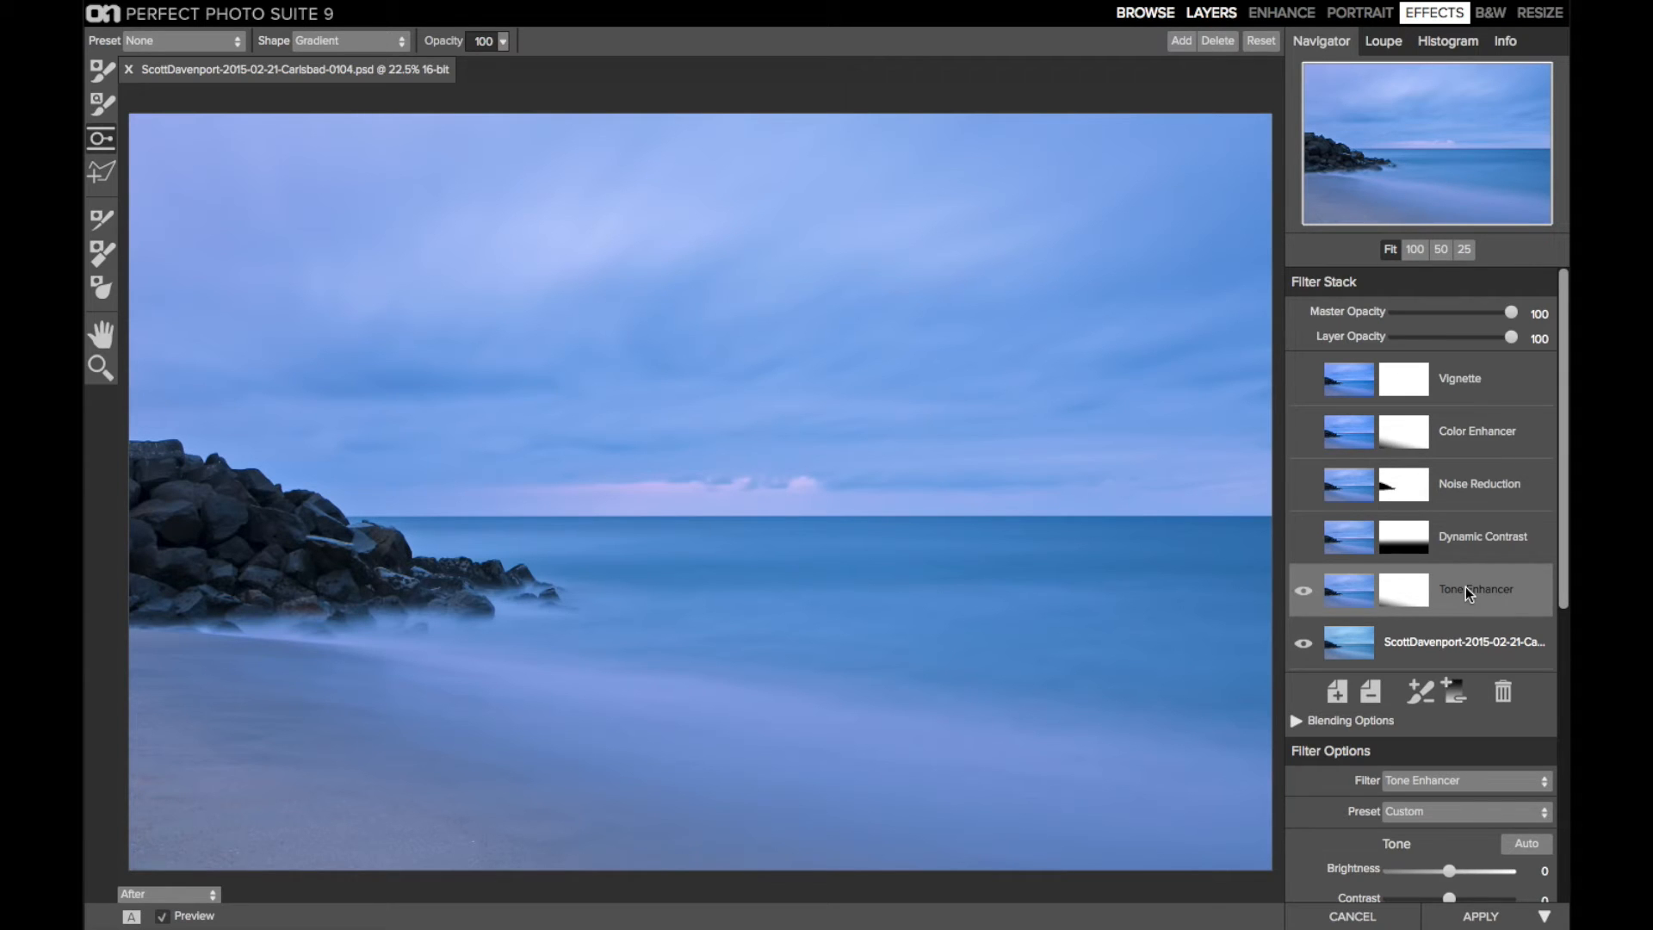
scroll(1465, 586, "down", 5)
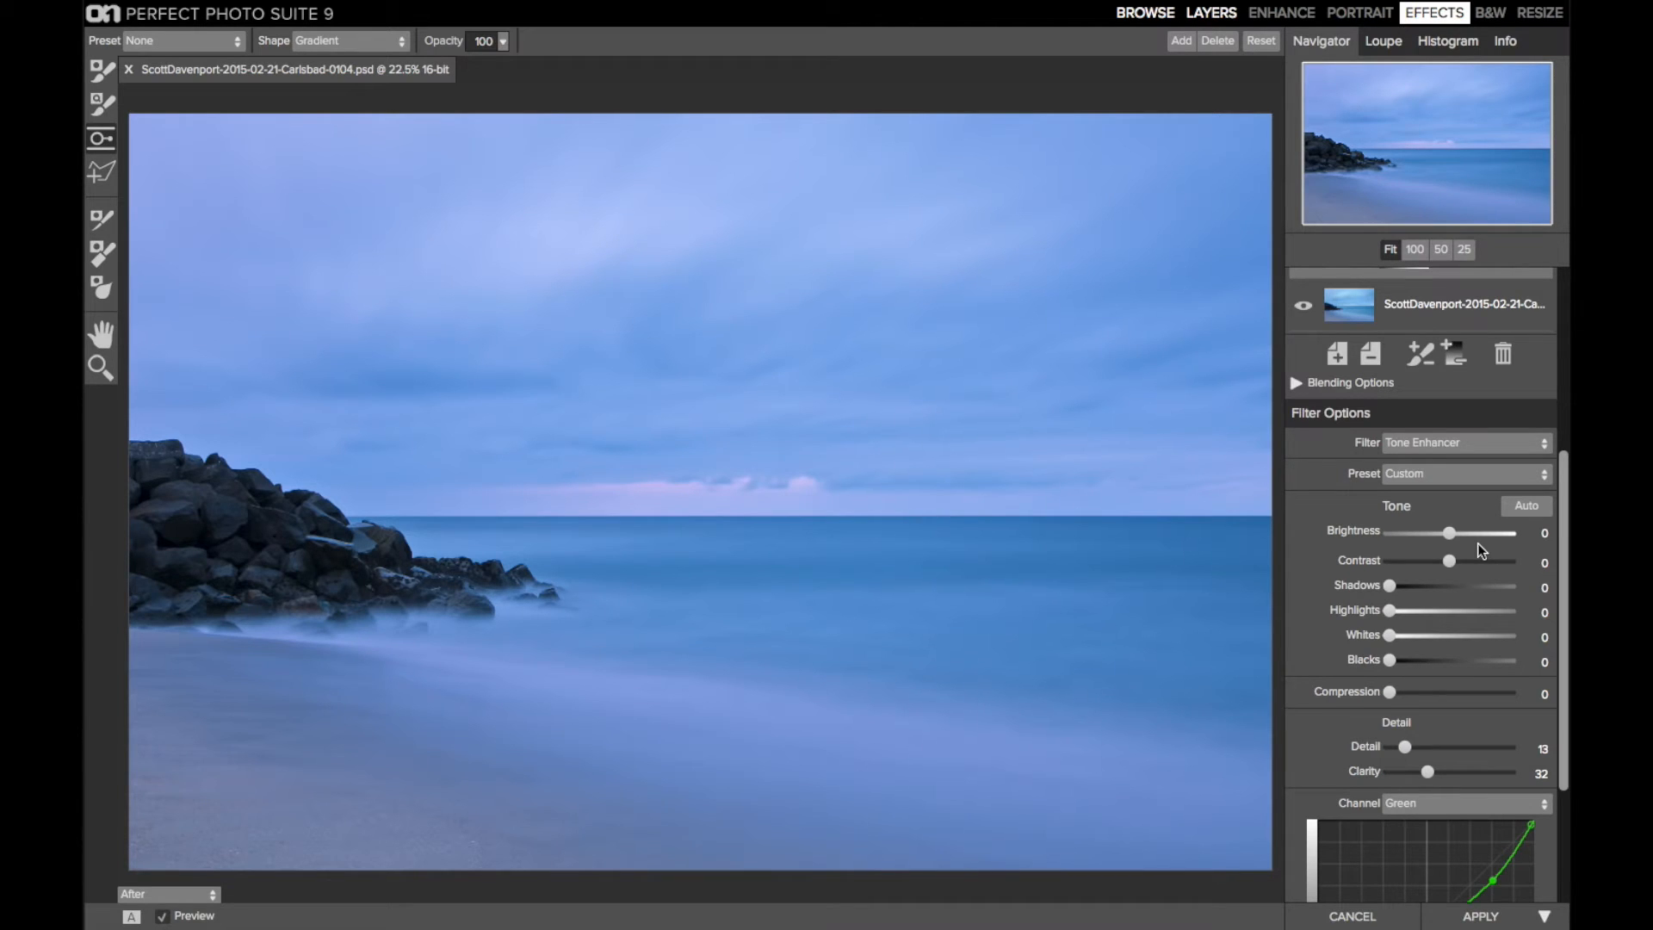
scroll(1477, 544, "down", 2)
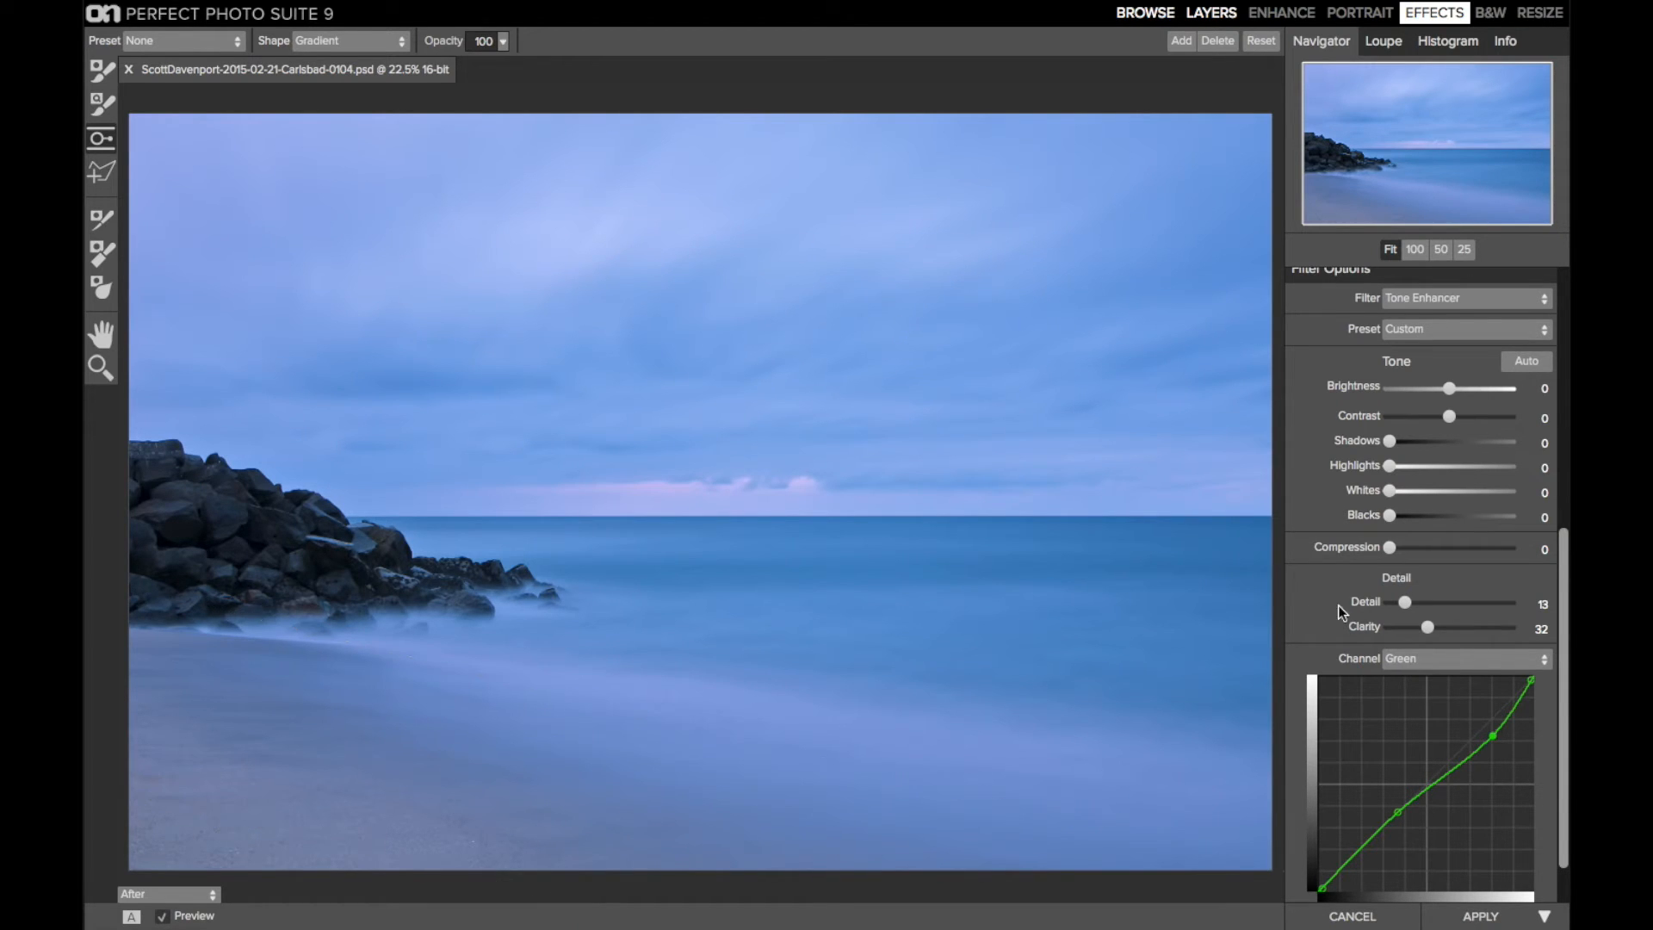
left_click(1393, 628)
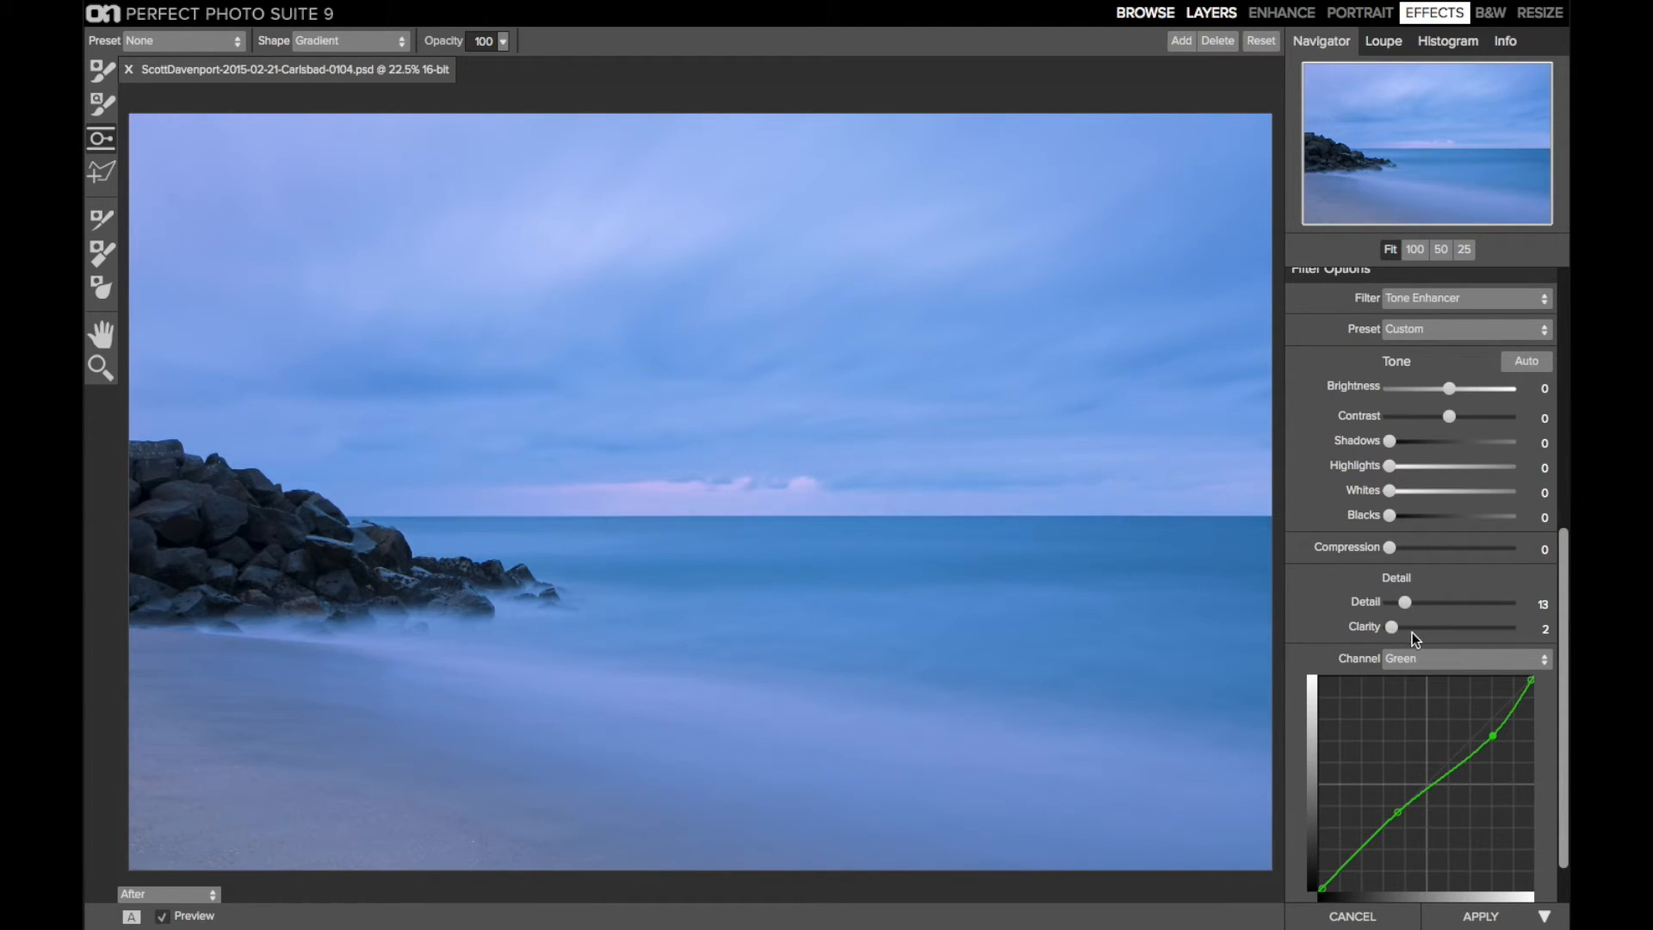
left_click(1422, 629)
Review the Tone Enhancer's Red, Green and Blue channel curves.
scroll(1462, 797, "down", 2)
left_click(1433, 593)
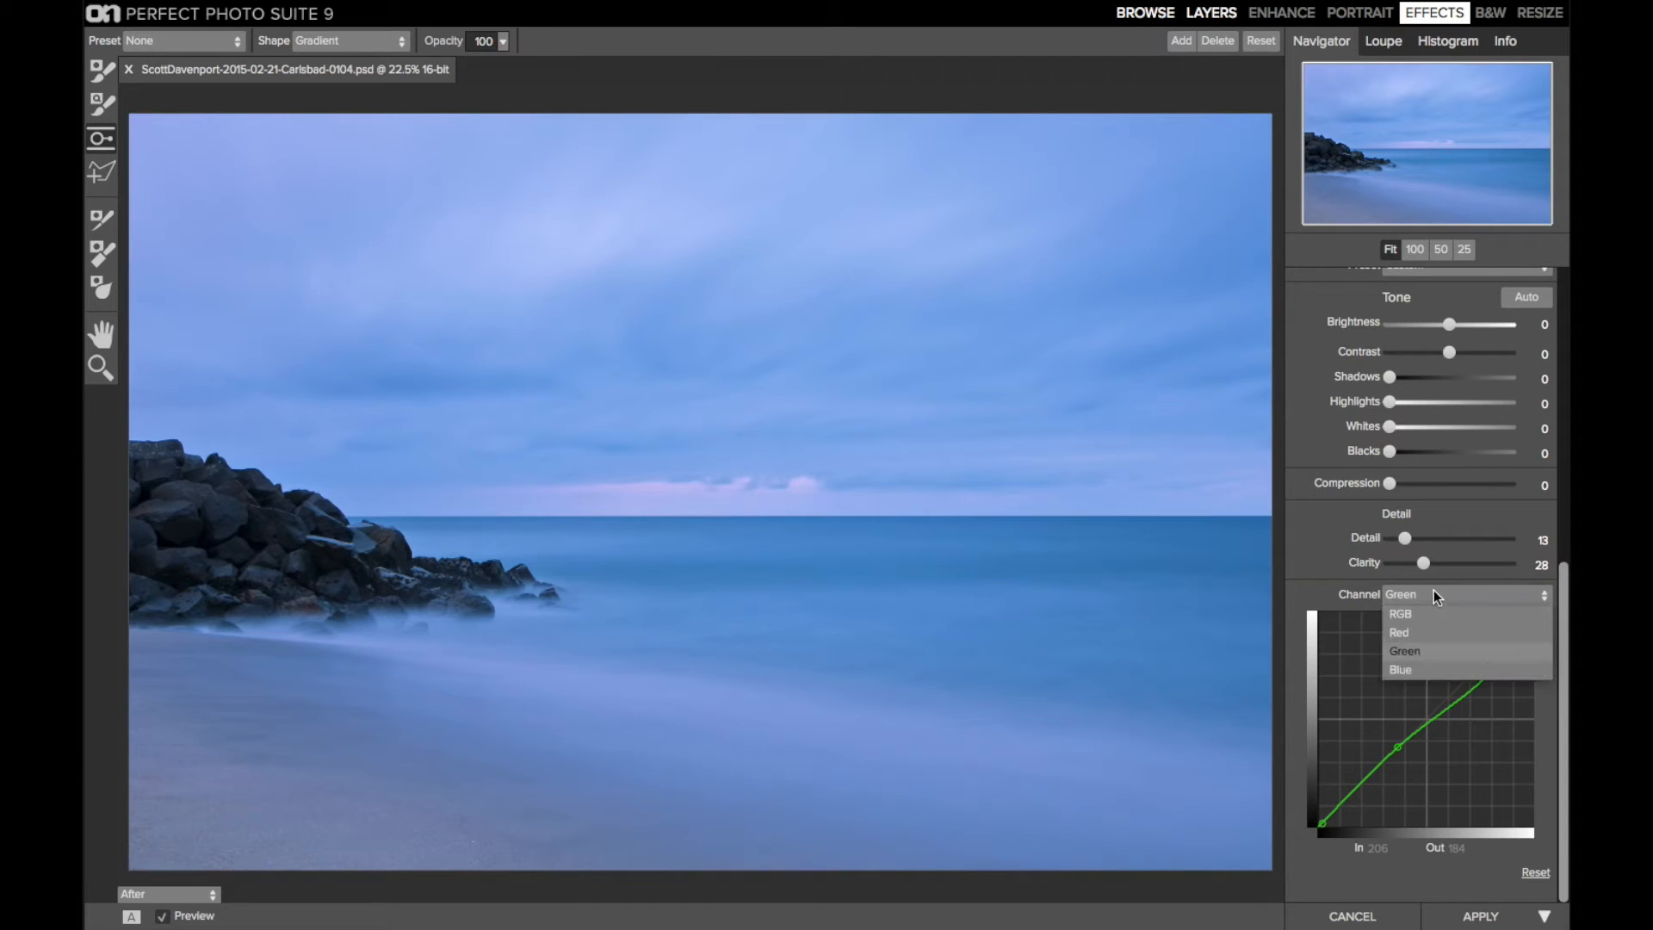
left_click(1423, 634)
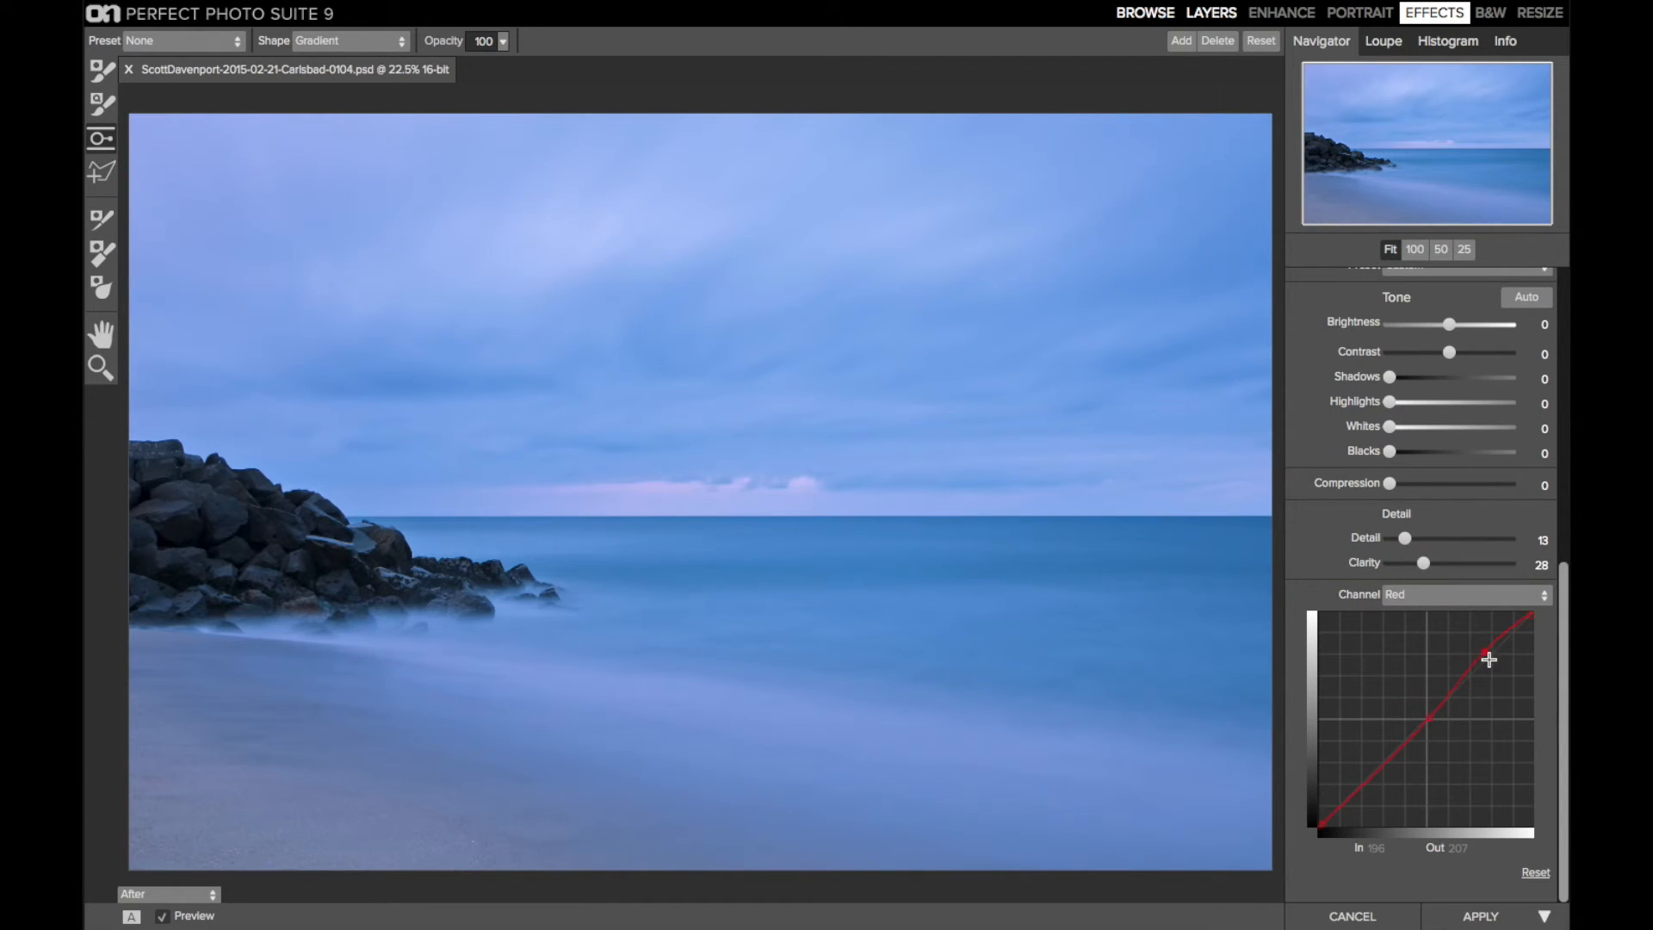
left_click(1446, 602)
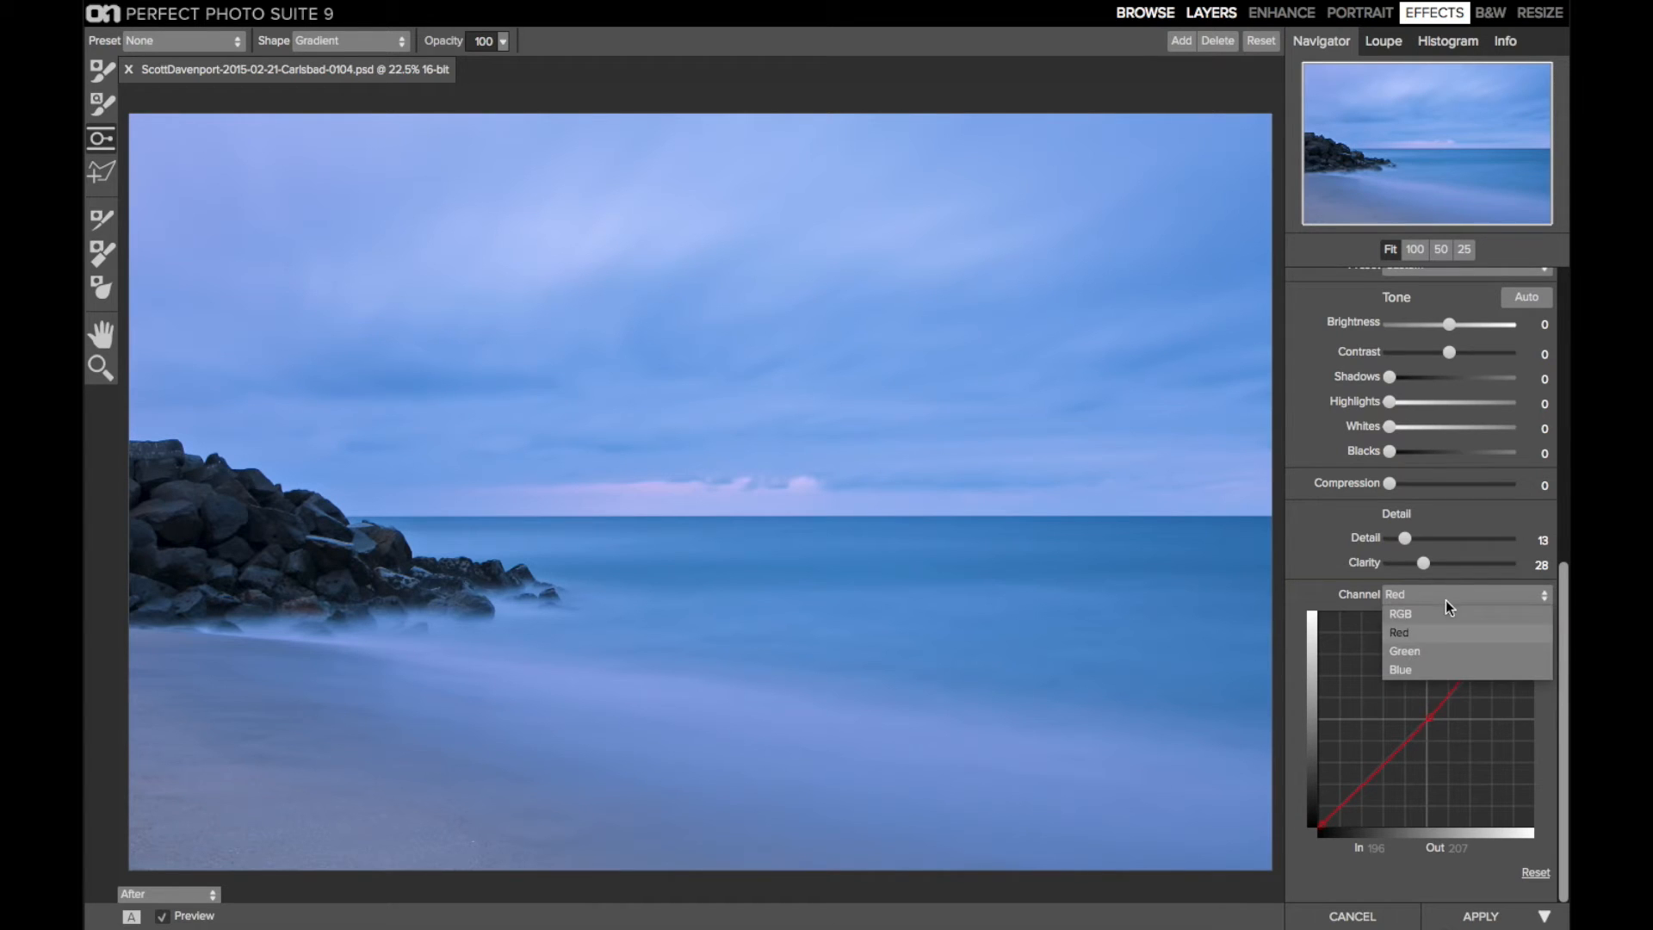
left_click(1443, 645)
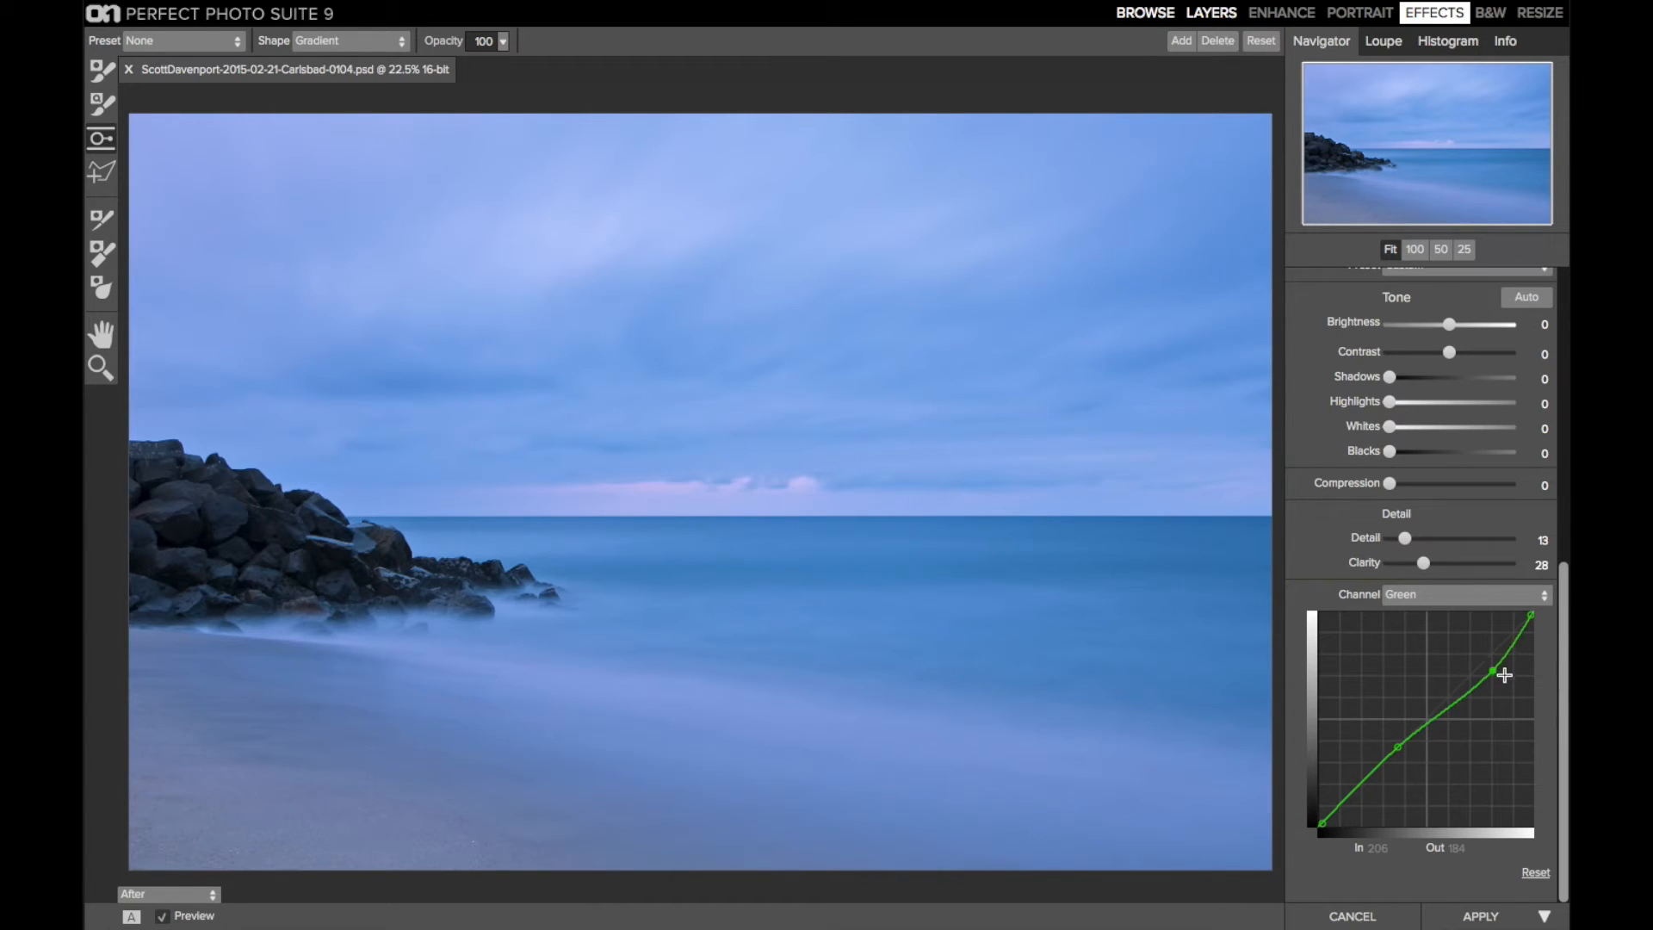
left_click(1445, 596)
left_click(1436, 664)
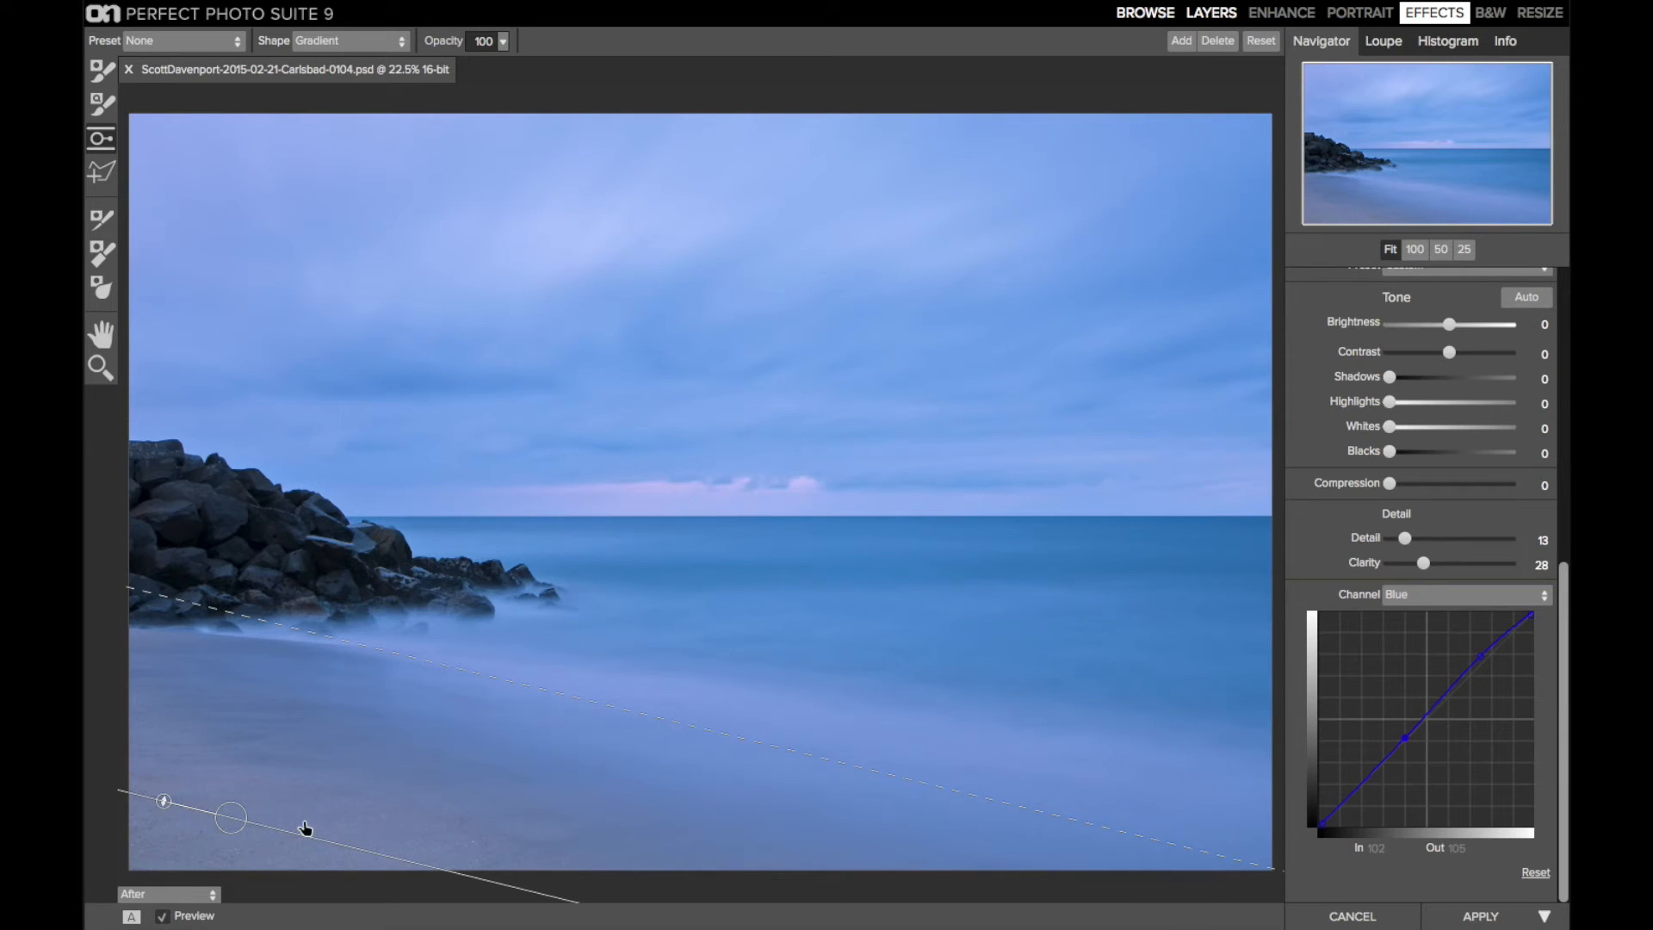
Reset the Tone Enhancer filter's mask.
scroll(1298, 583, "up", 5)
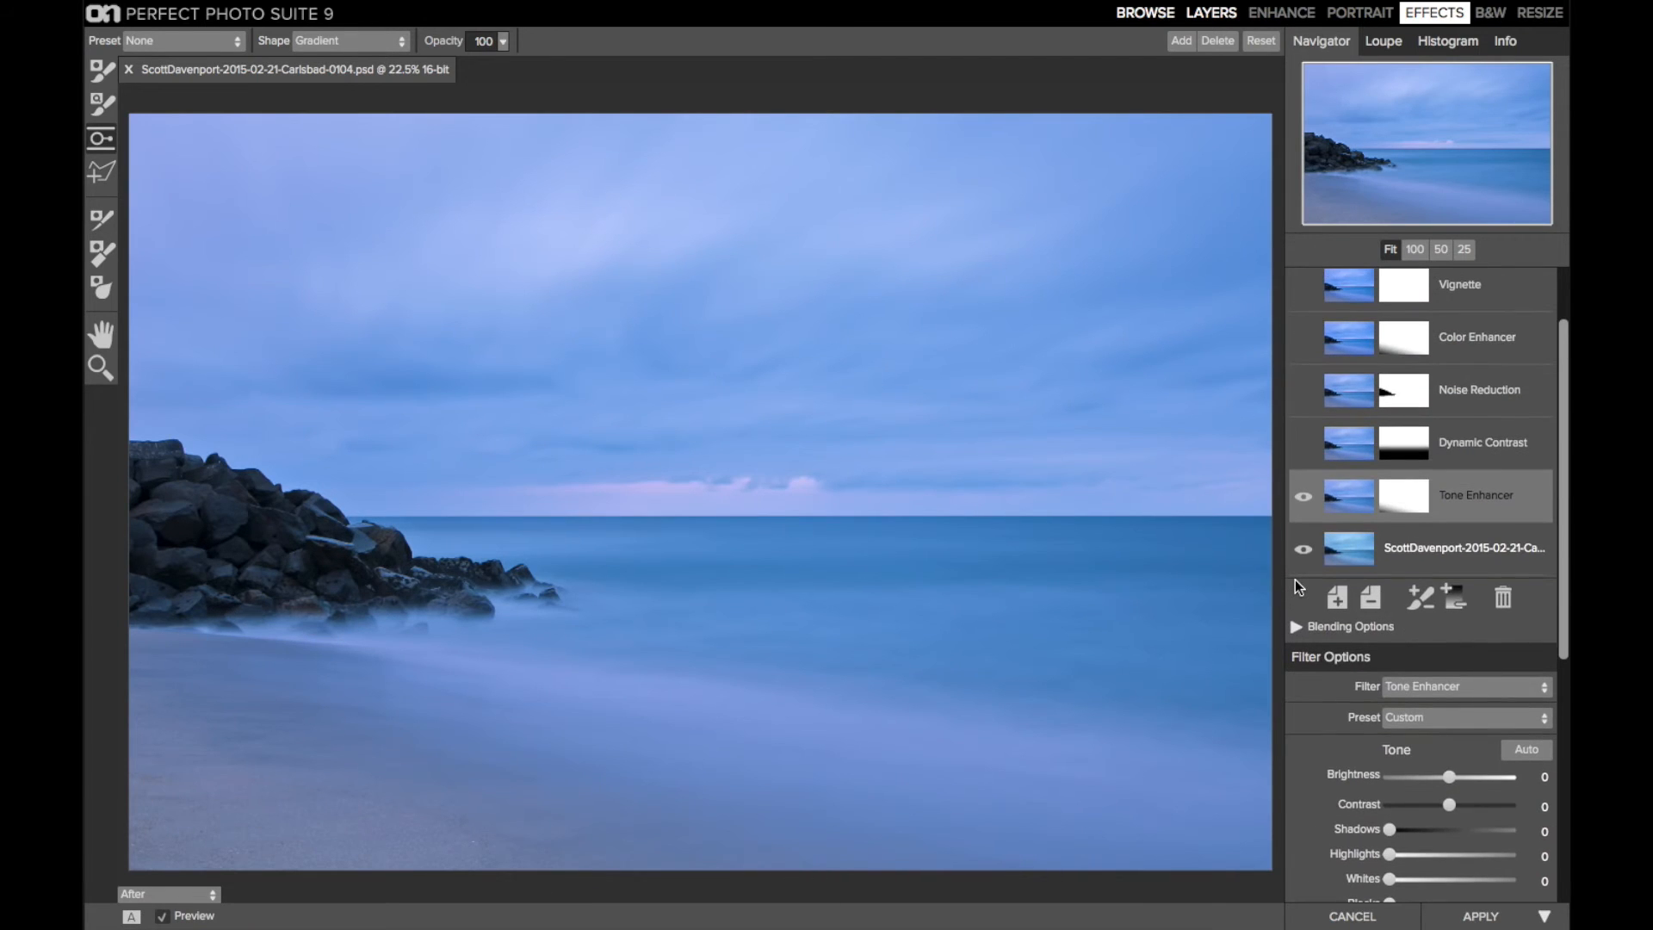
mouse_move(499, 7)
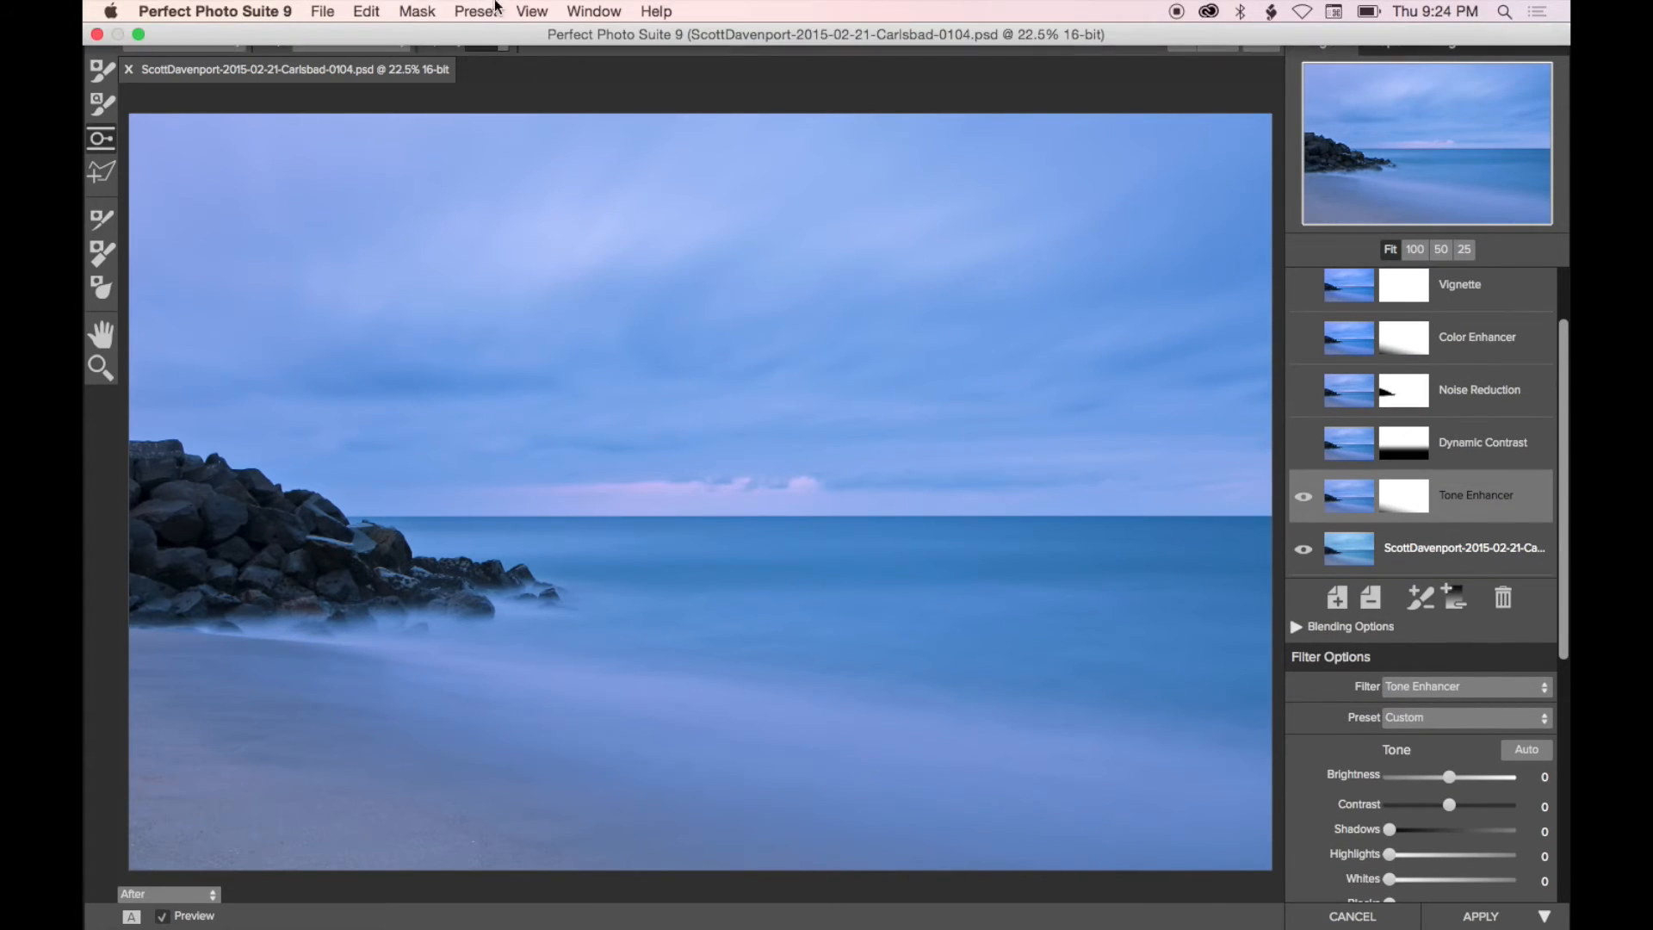
left_click(420, 12)
left_click(424, 49)
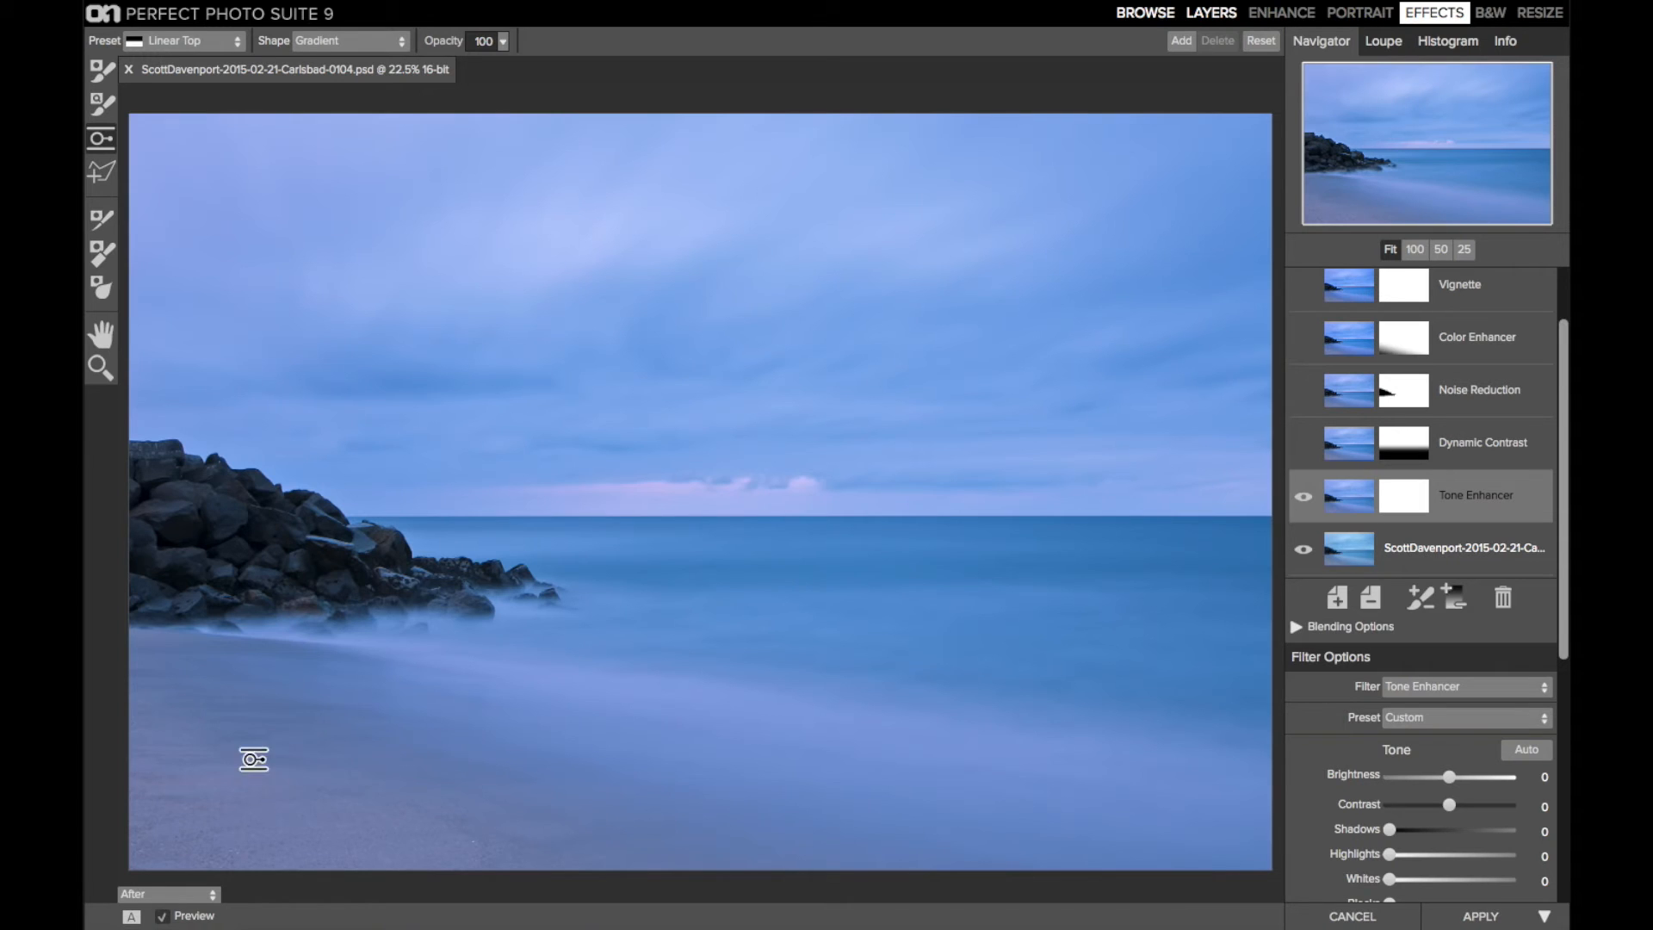
Mask the Tone Enhancer off the sand in the photo's lower-left corner with an angled linear gradient.
left_click(398, 829)
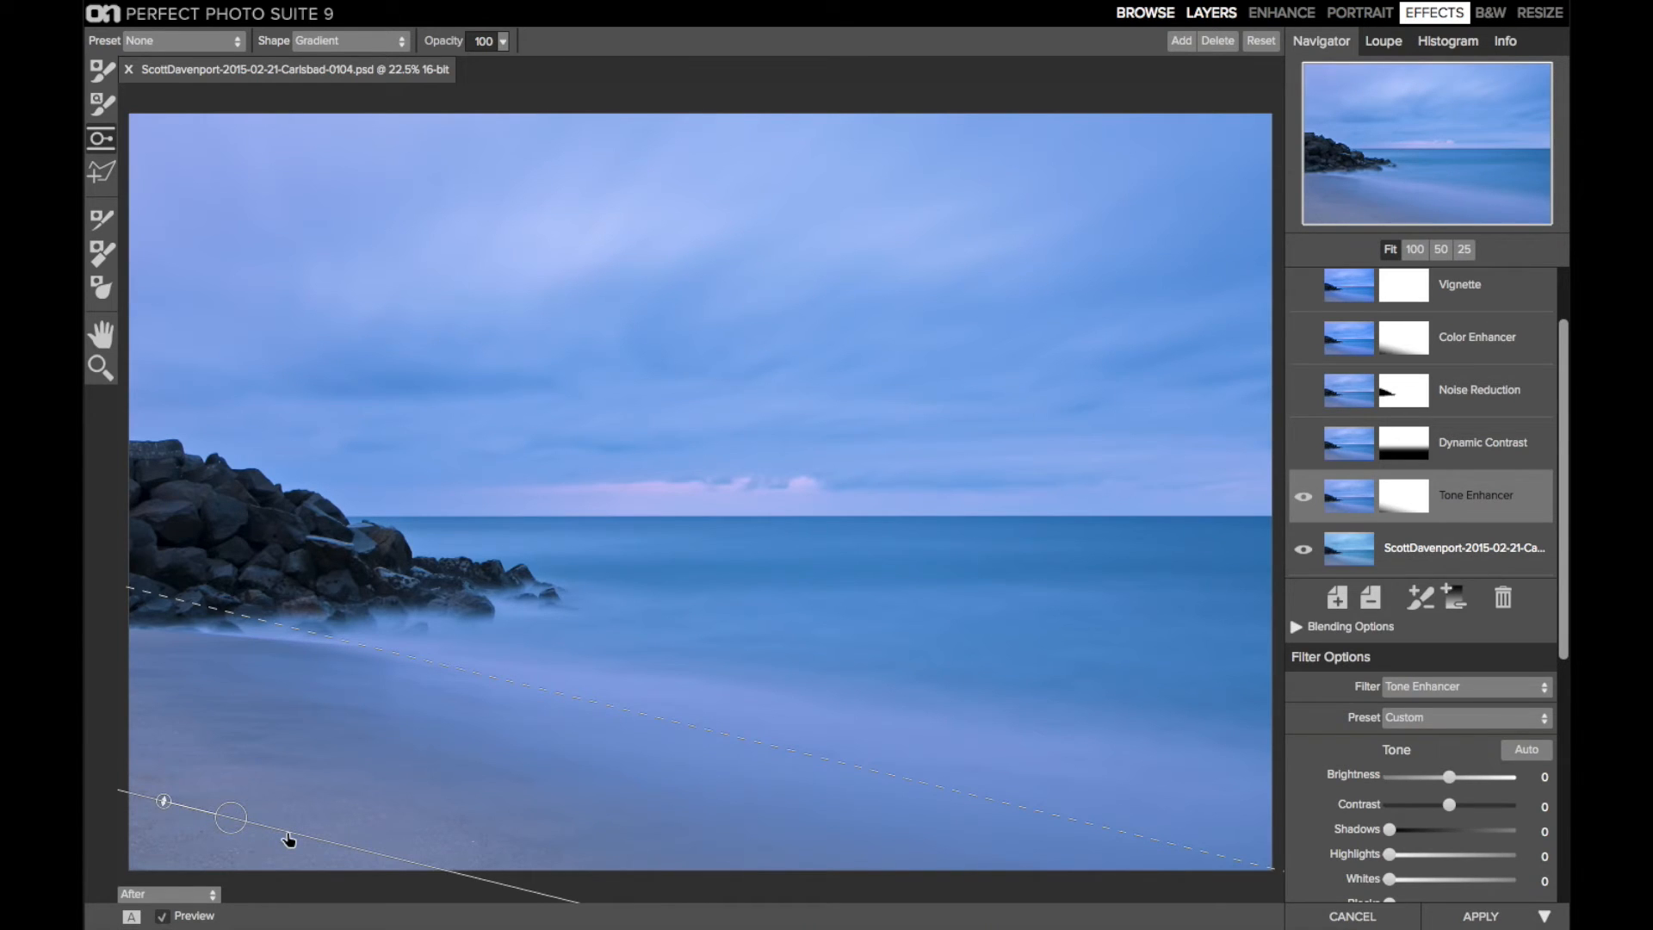
Turn on the Dynamic Contrast filter, review its detail and blending settings, and compare the photo with and without it.
left_click(1460, 442)
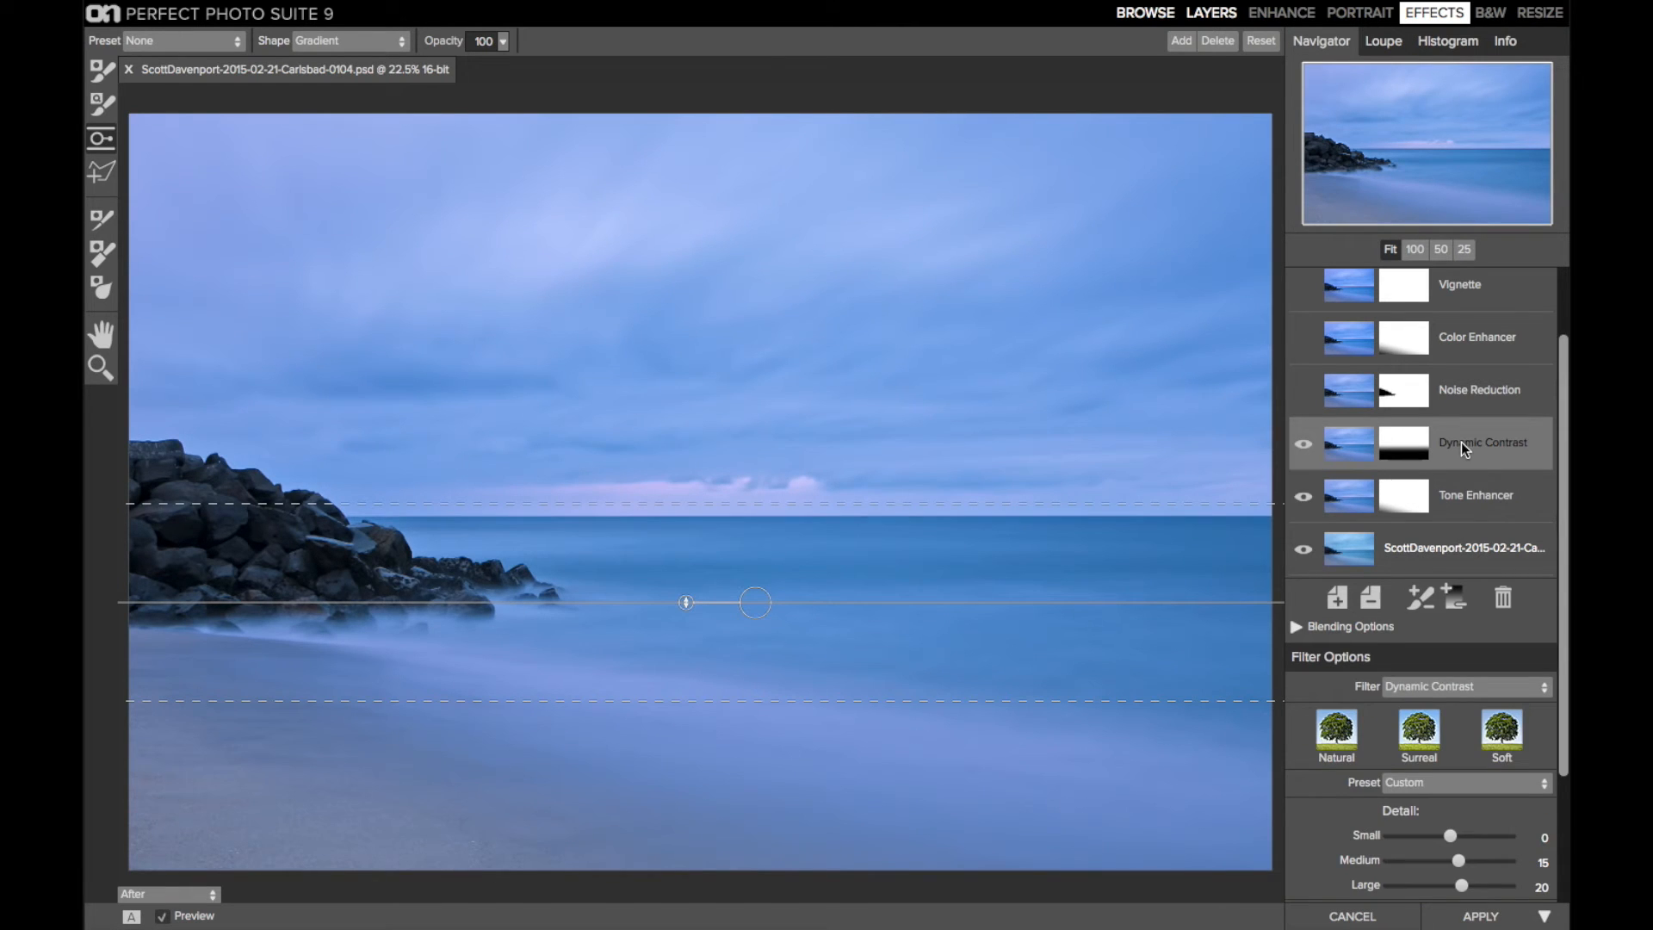
scroll(1459, 503, "down", 3)
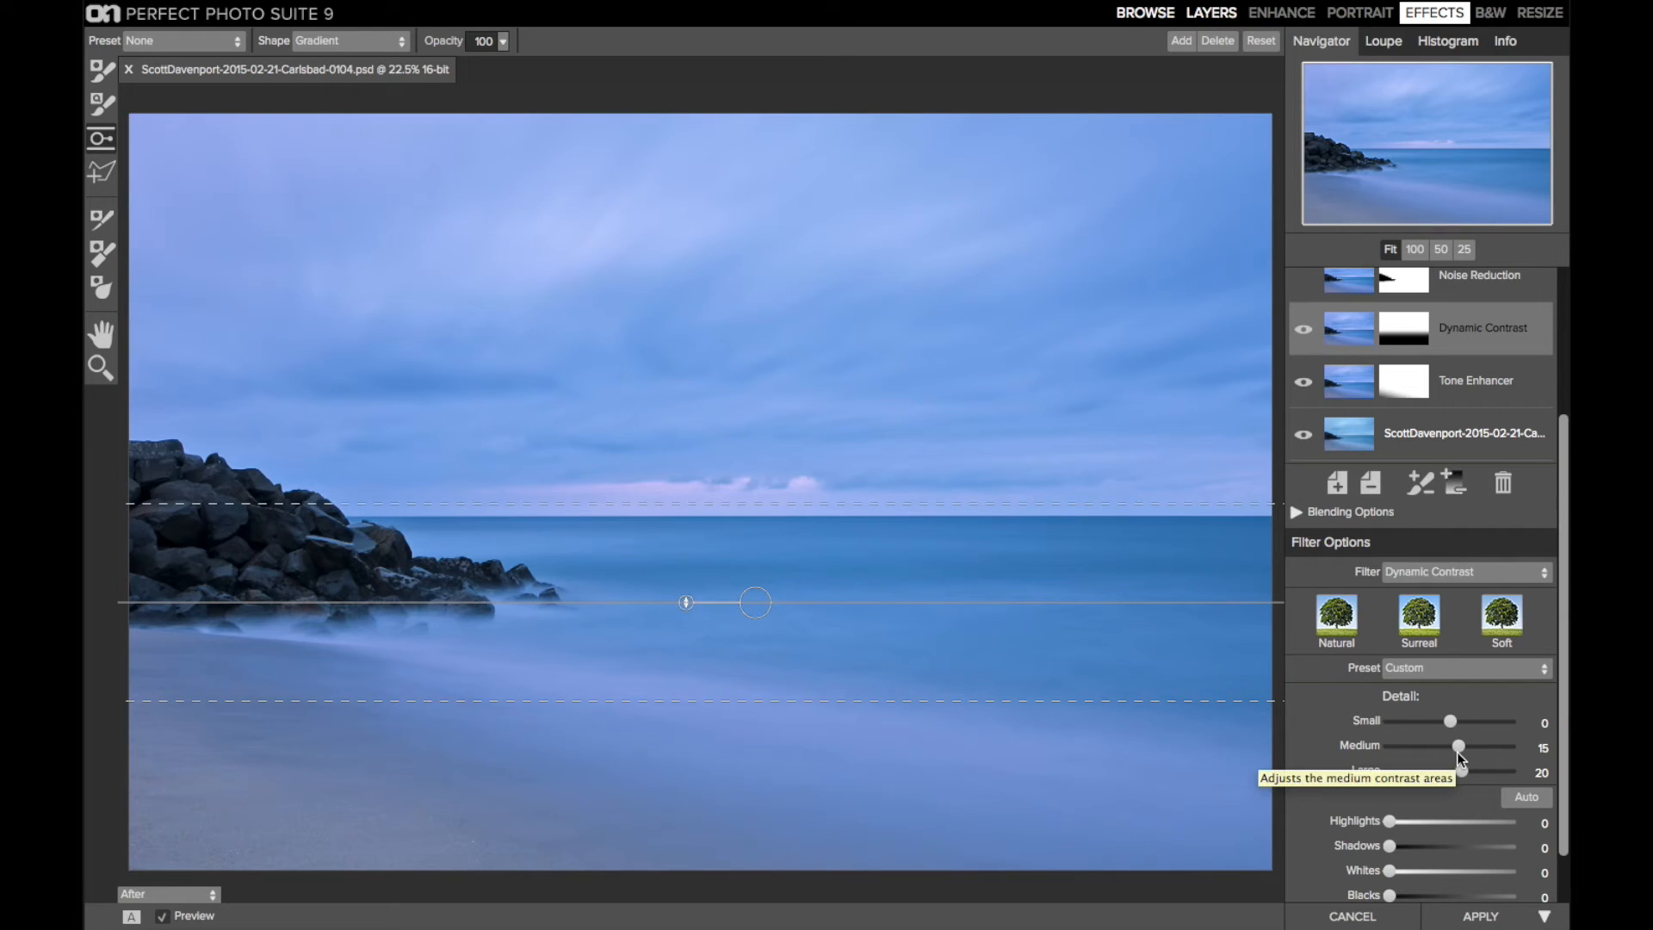
left_click(1298, 513)
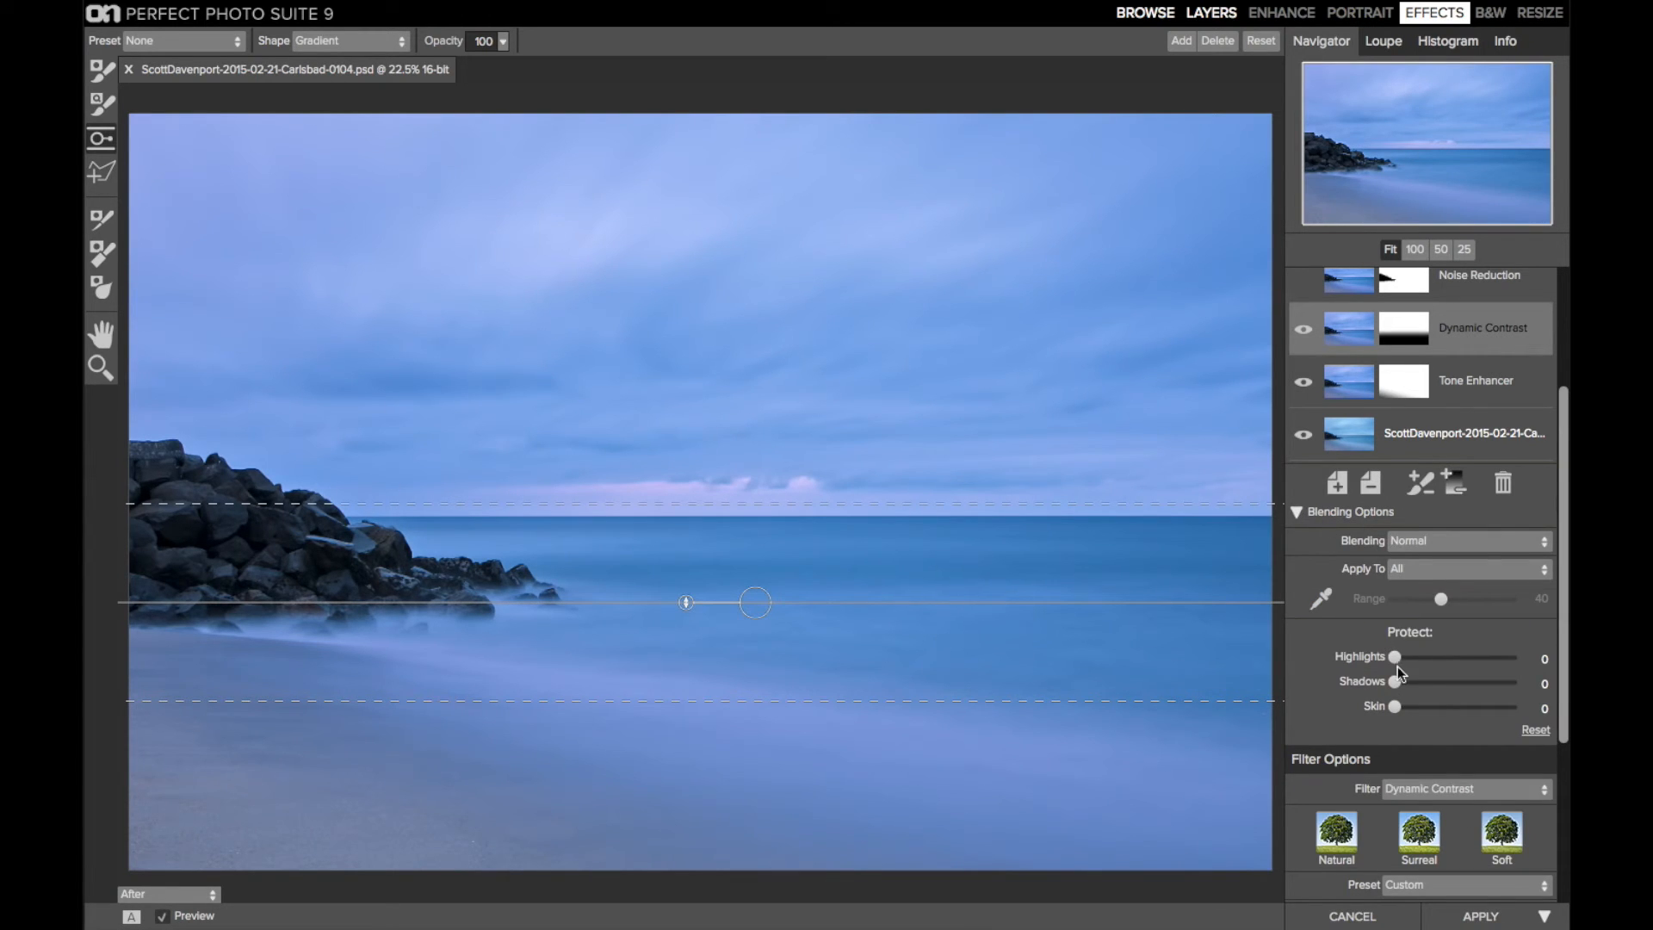
left_click(1298, 512)
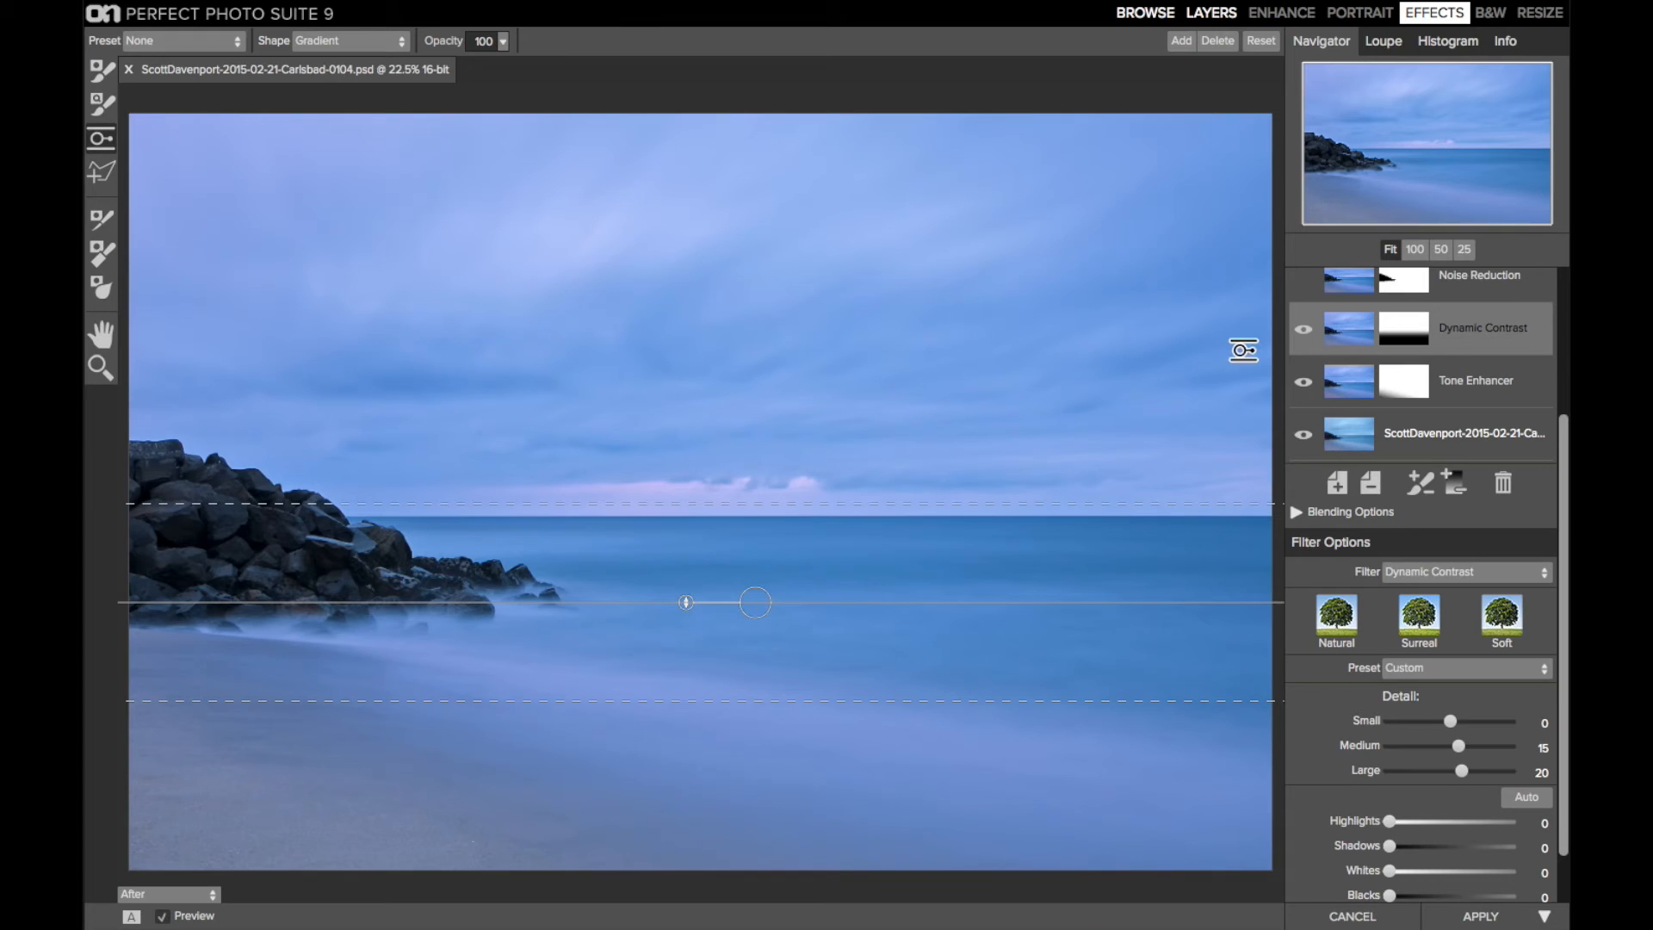
left_click(1302, 329)
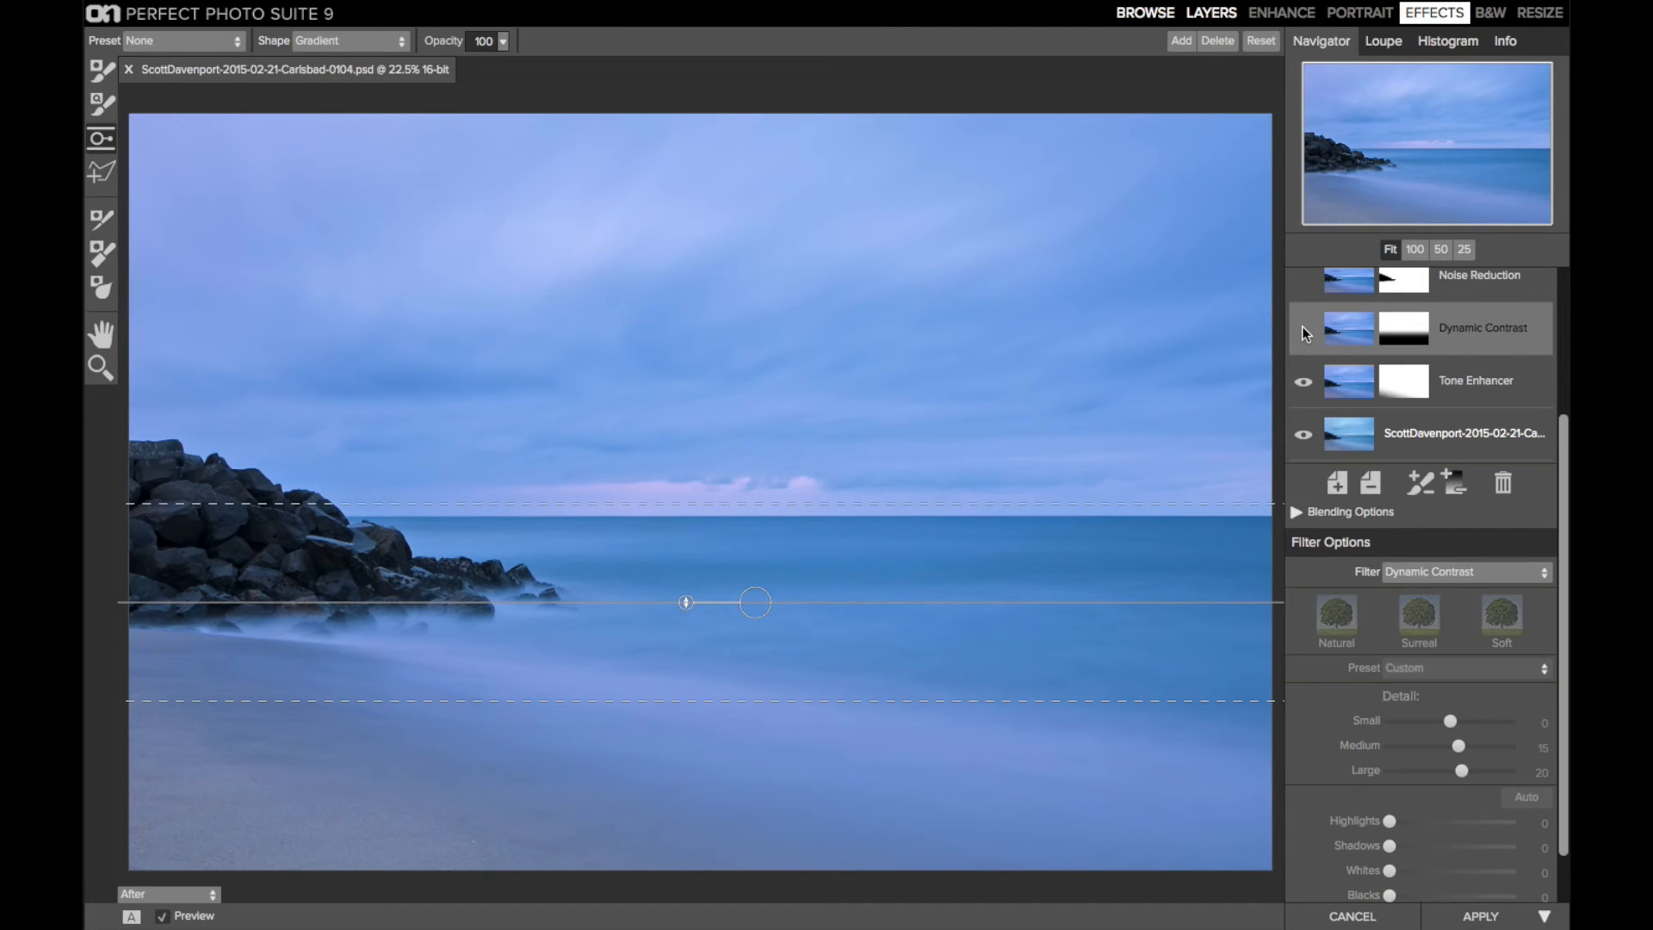
left_click(1302, 330)
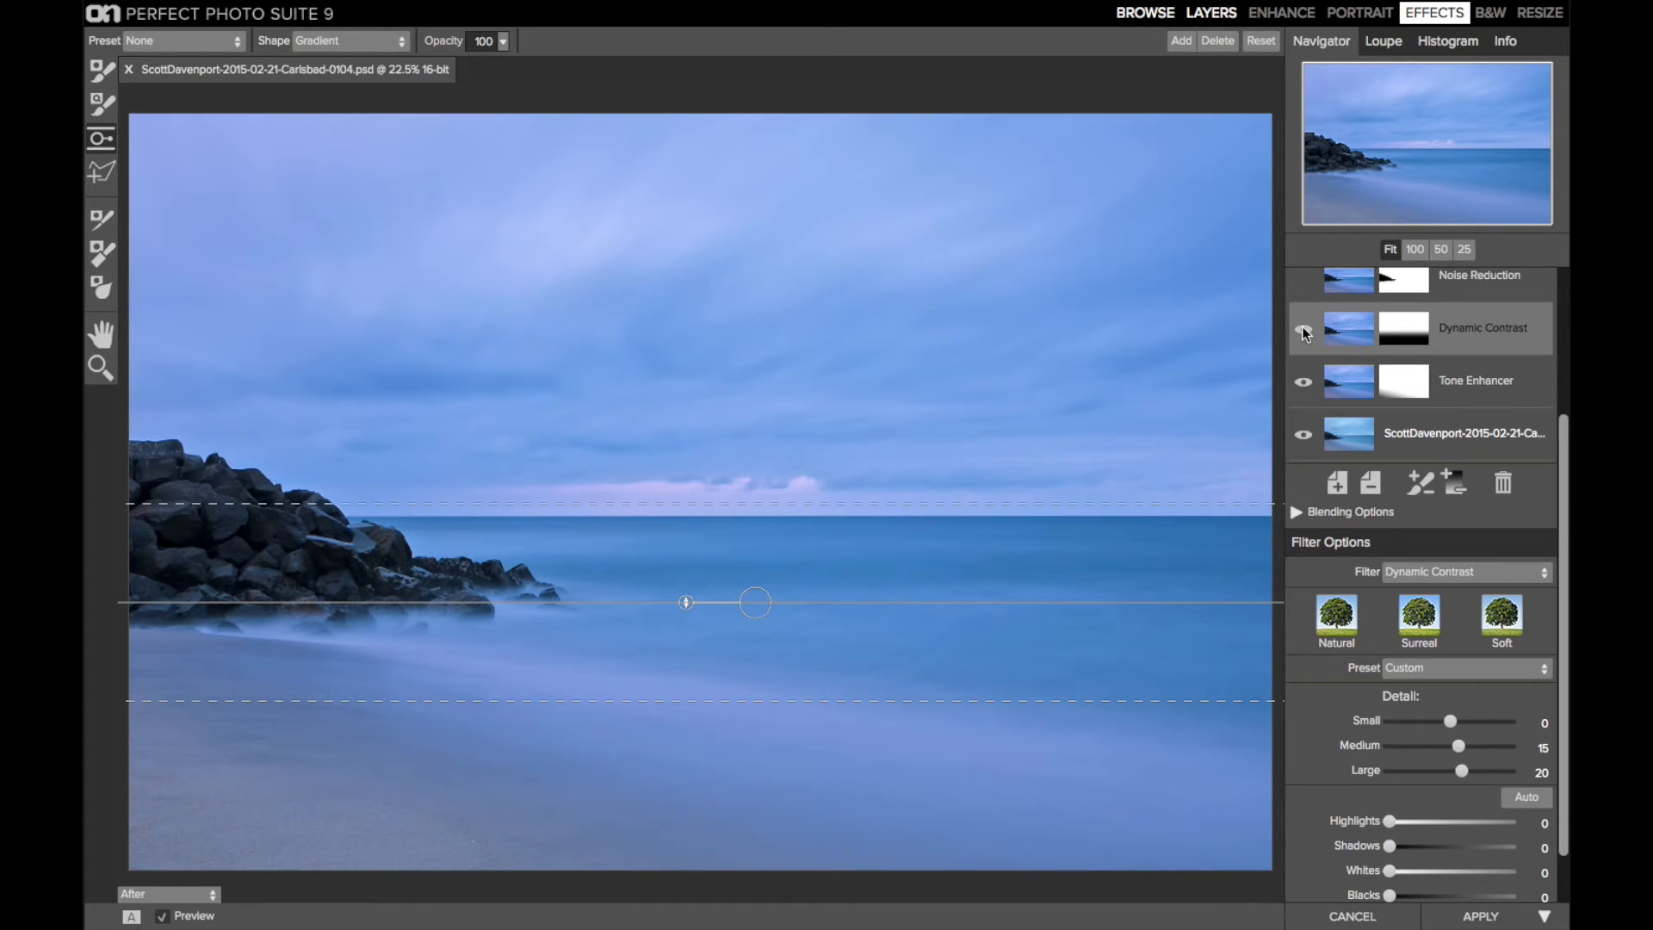
Turn on the Noise Reduction filter and compare the full photo with and without it.
scroll(1303, 329, "up", 4)
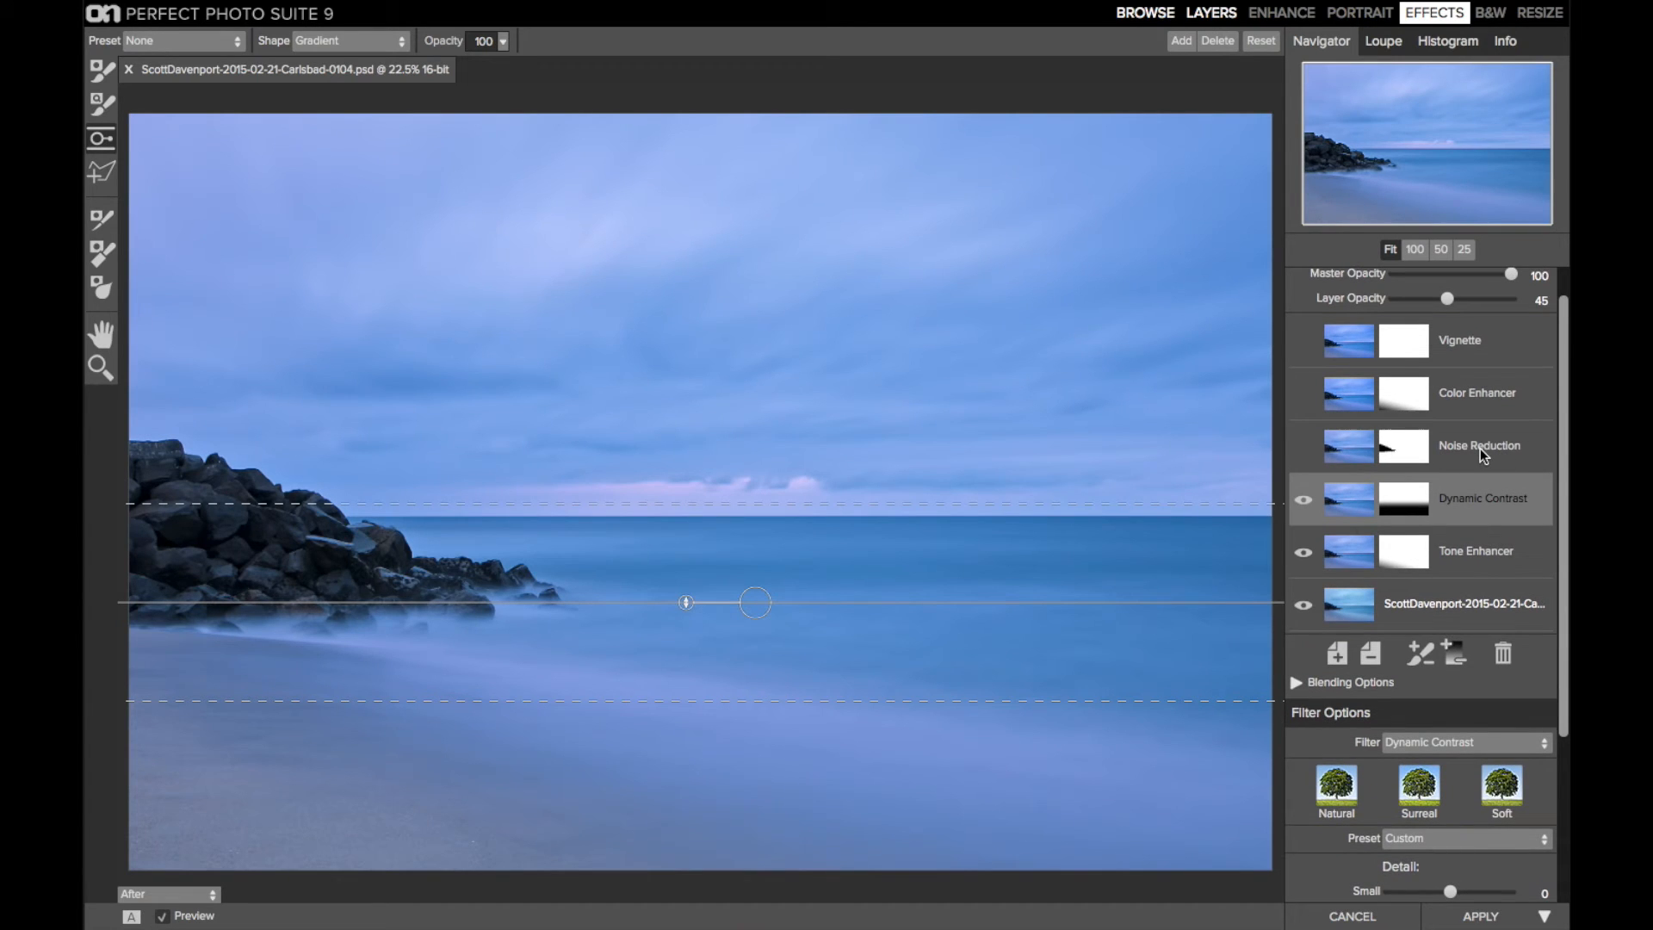
left_click(1479, 448)
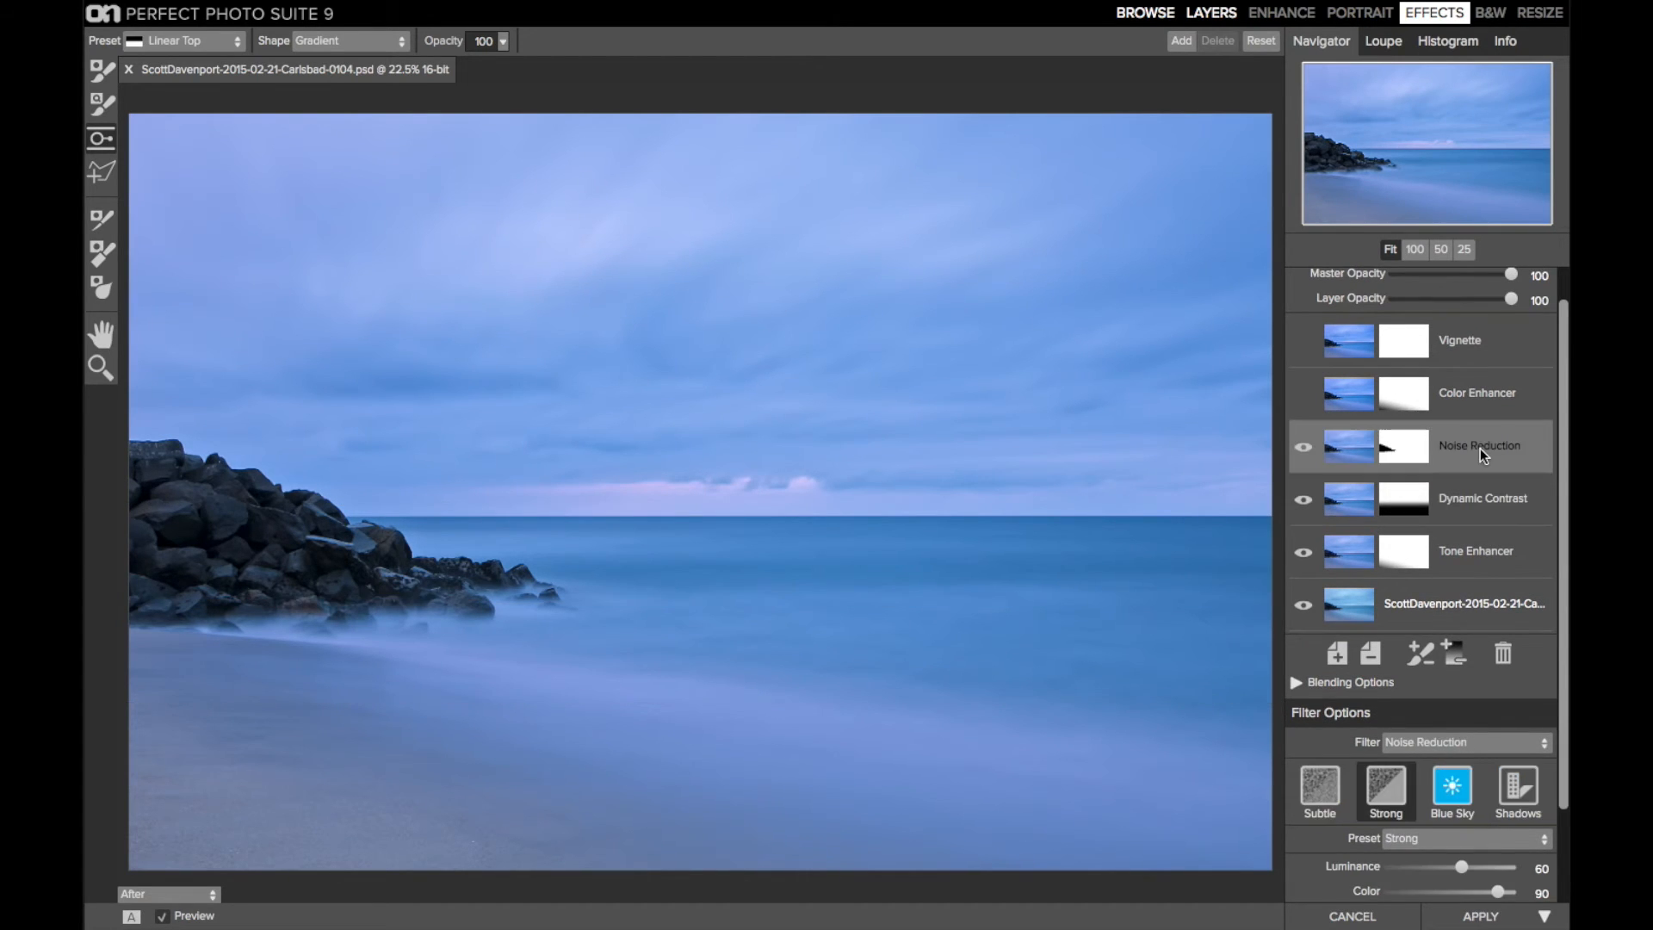
left_click(1303, 446)
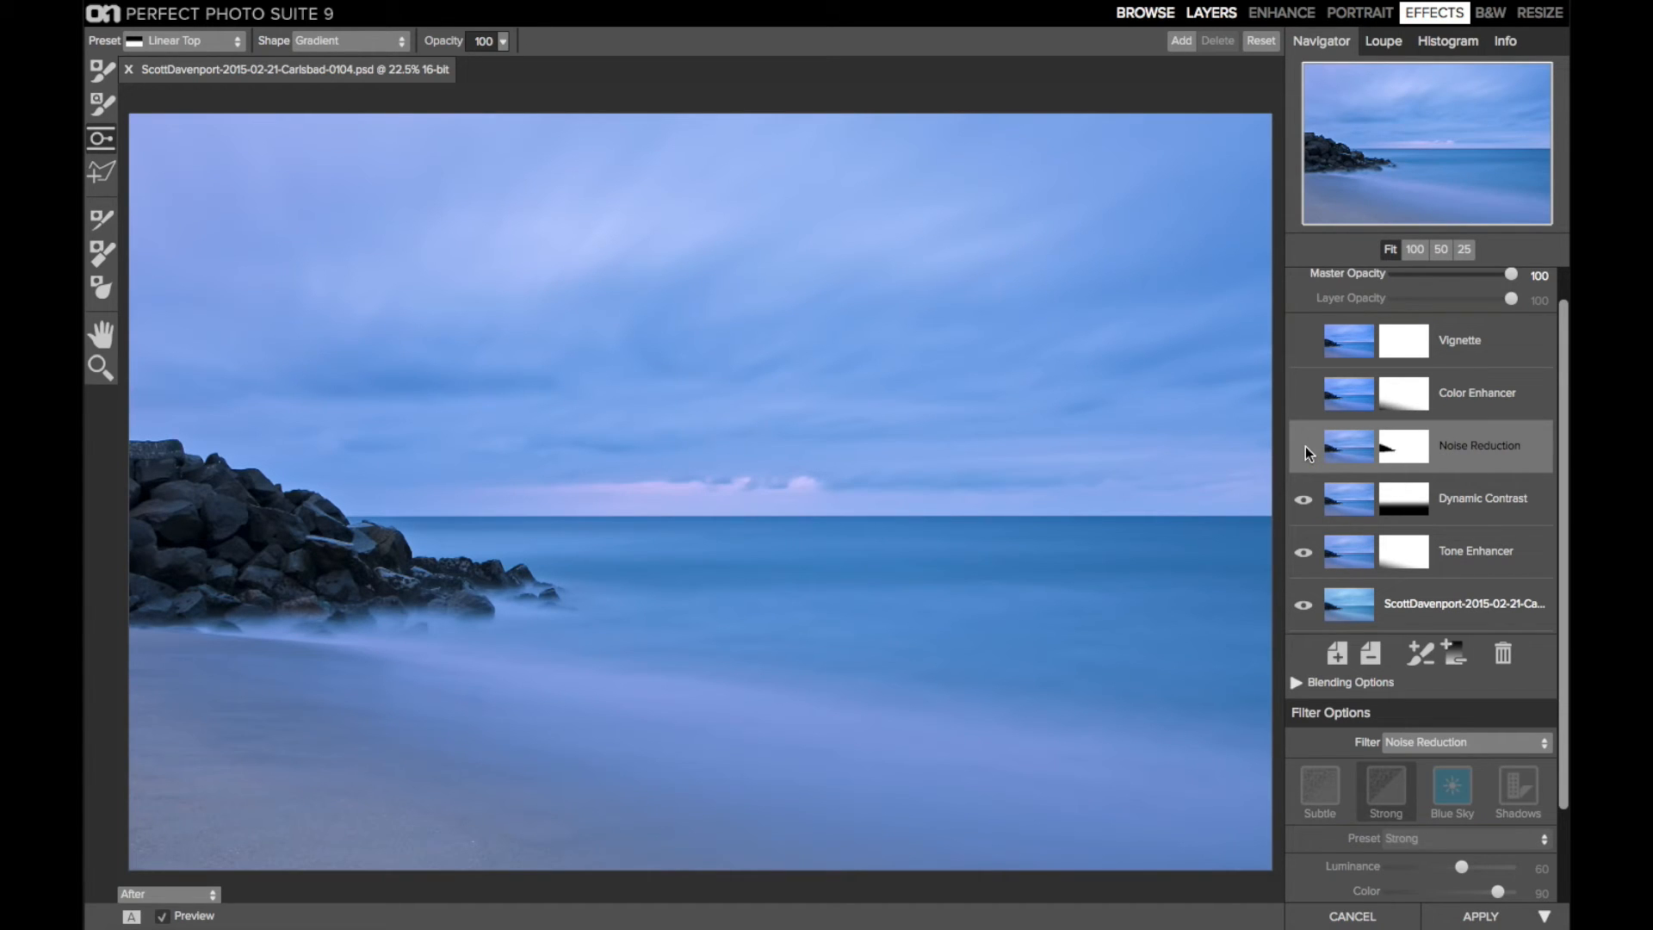
left_click(1303, 446)
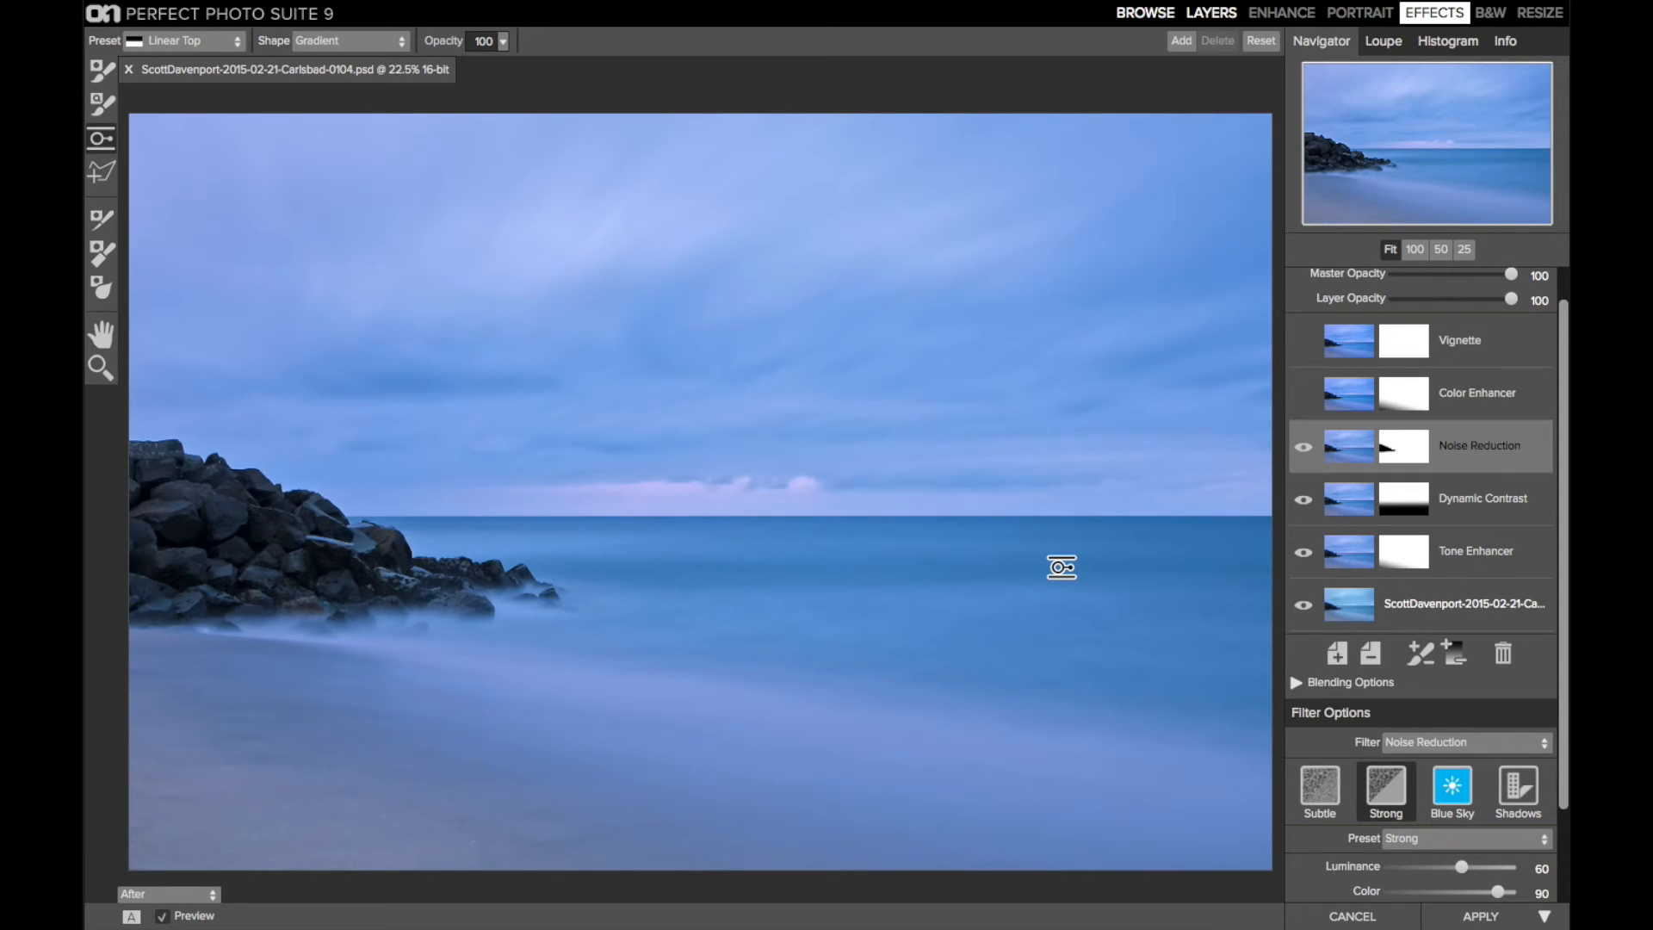
Inspect the horizon clouds at 100% with Noise Reduction switched off and on, and return to the full view.
left_click(1414, 248)
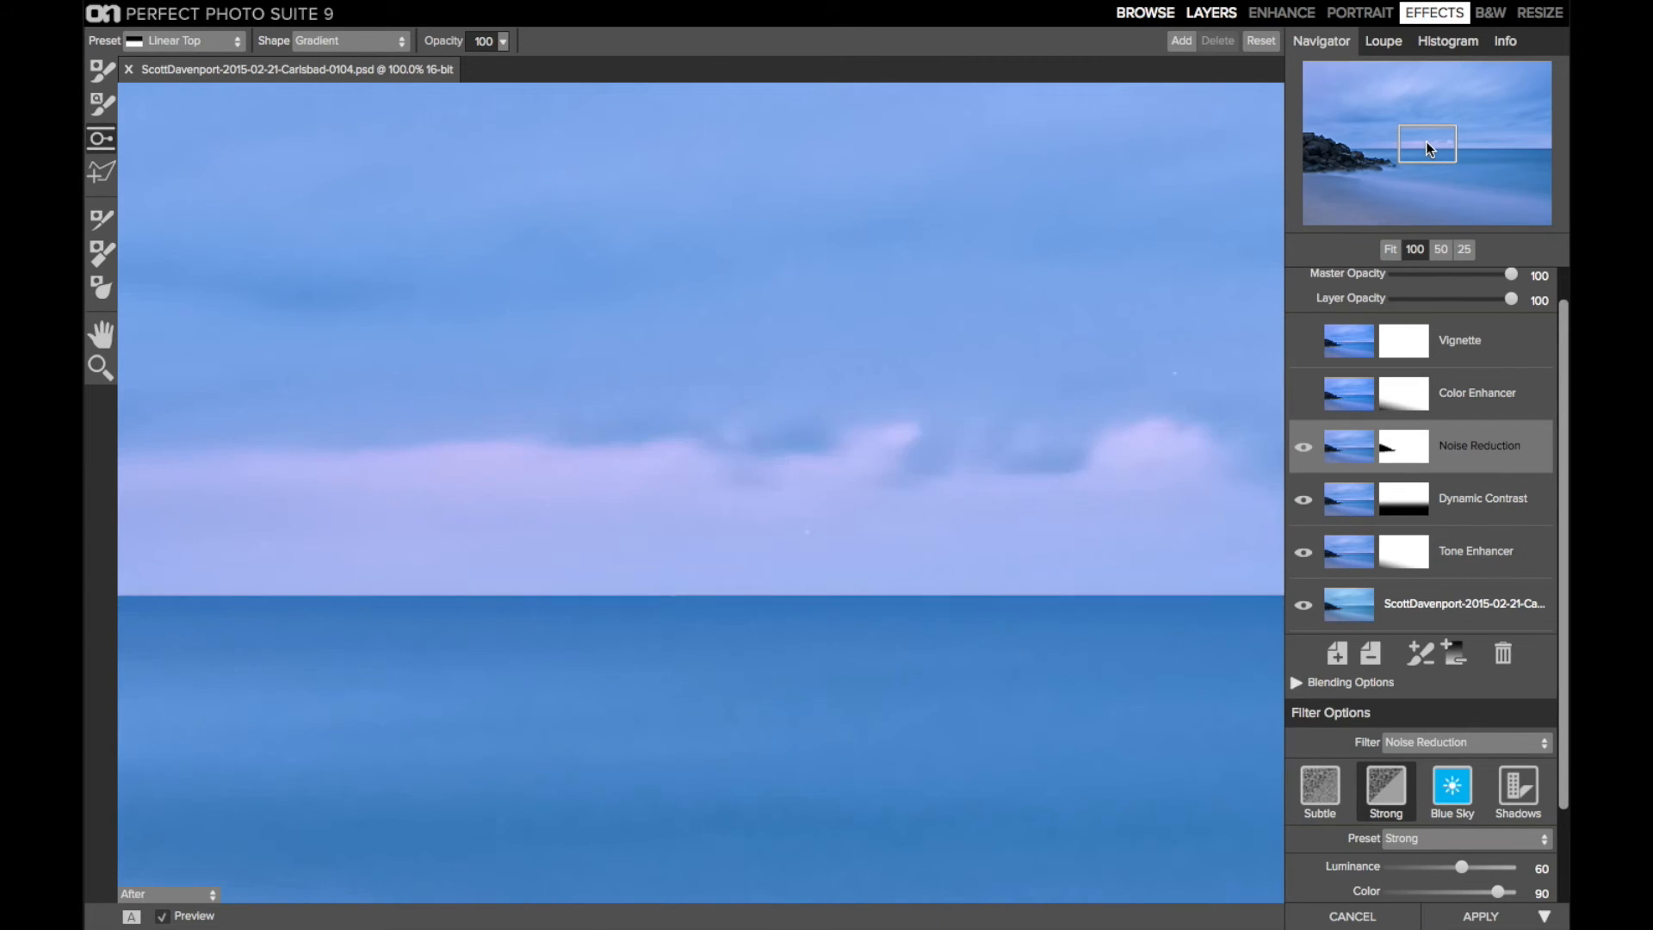
left_click(1304, 447)
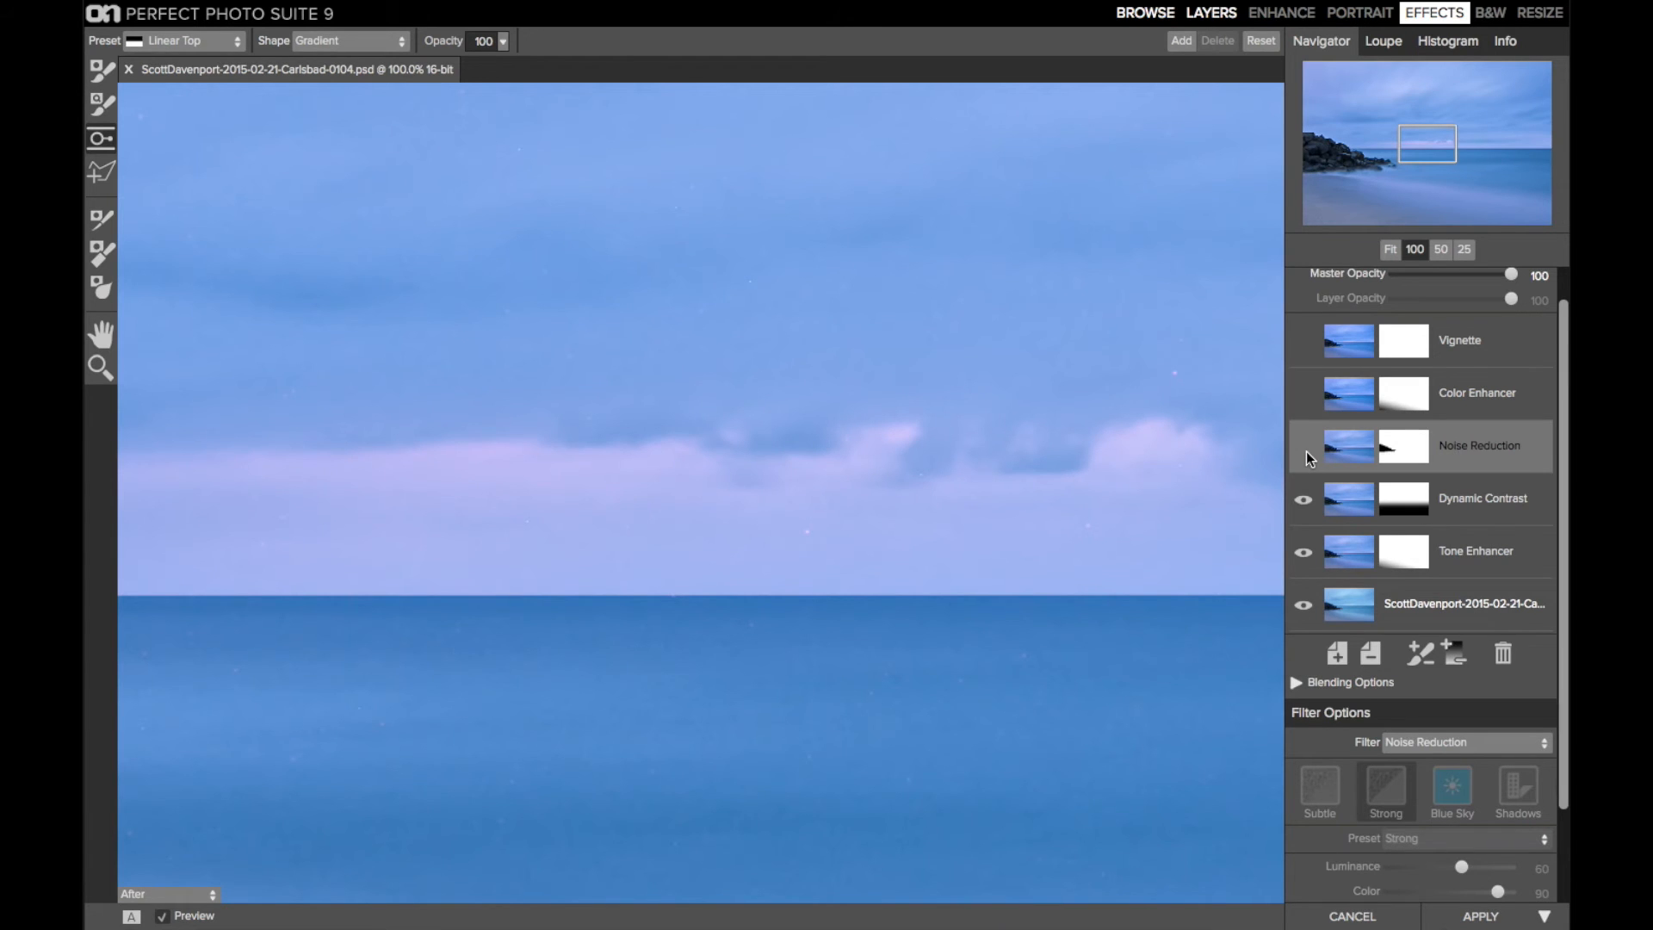
left_click(1305, 447)
left_click(1305, 450)
left_click(1303, 446)
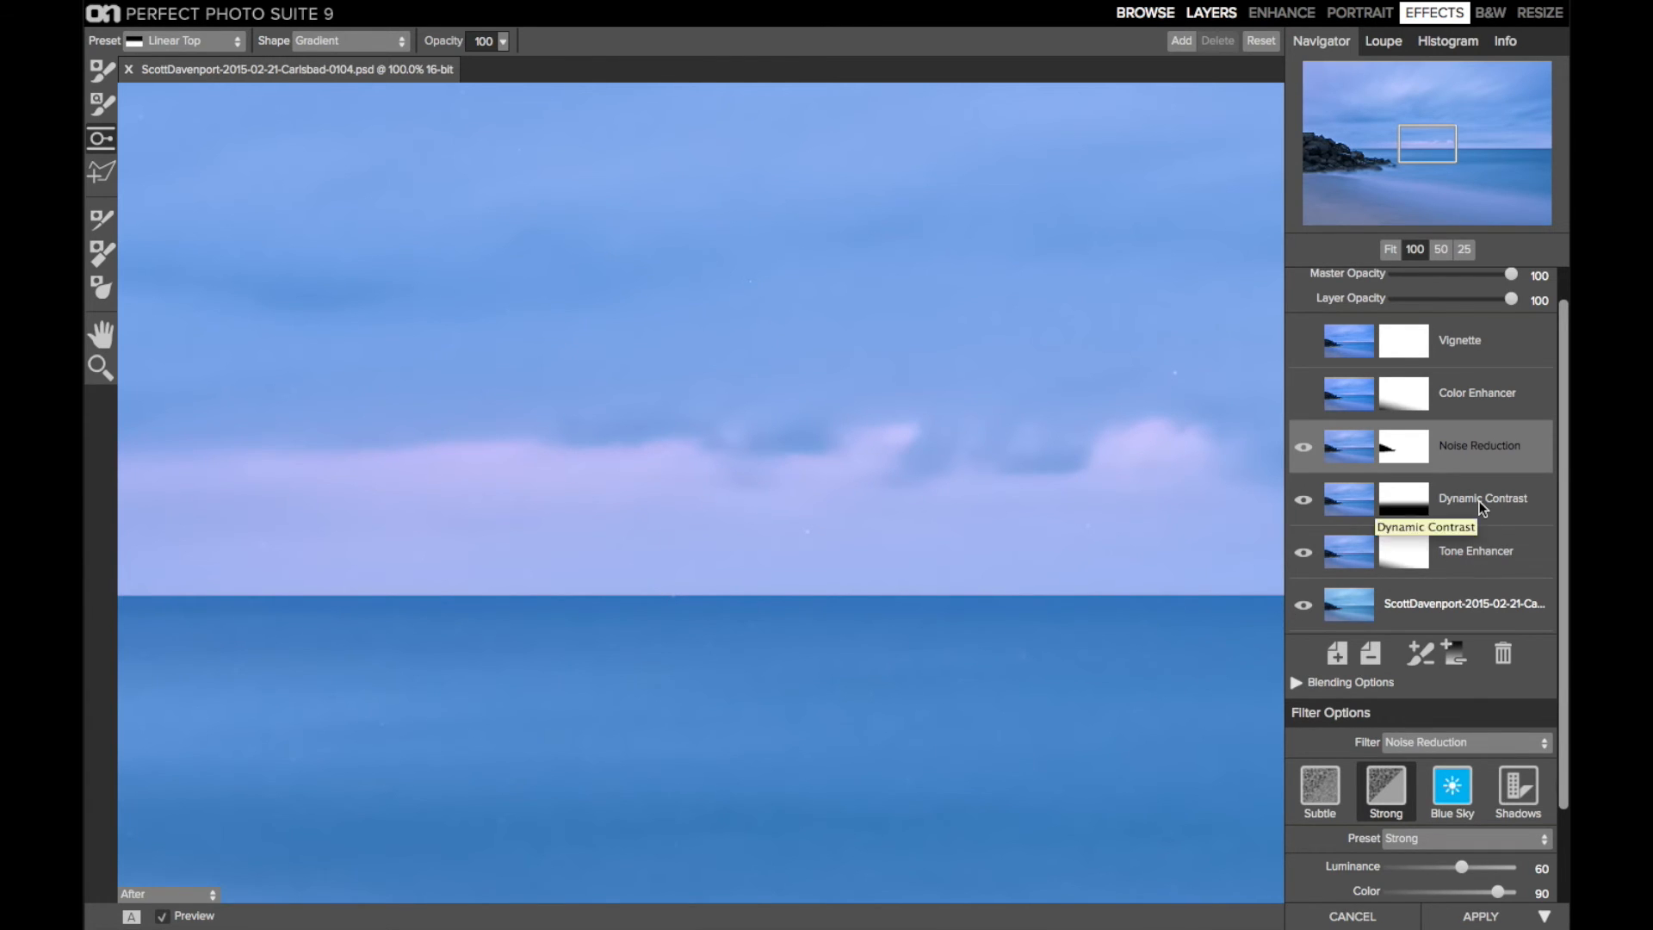
left_click(1390, 250)
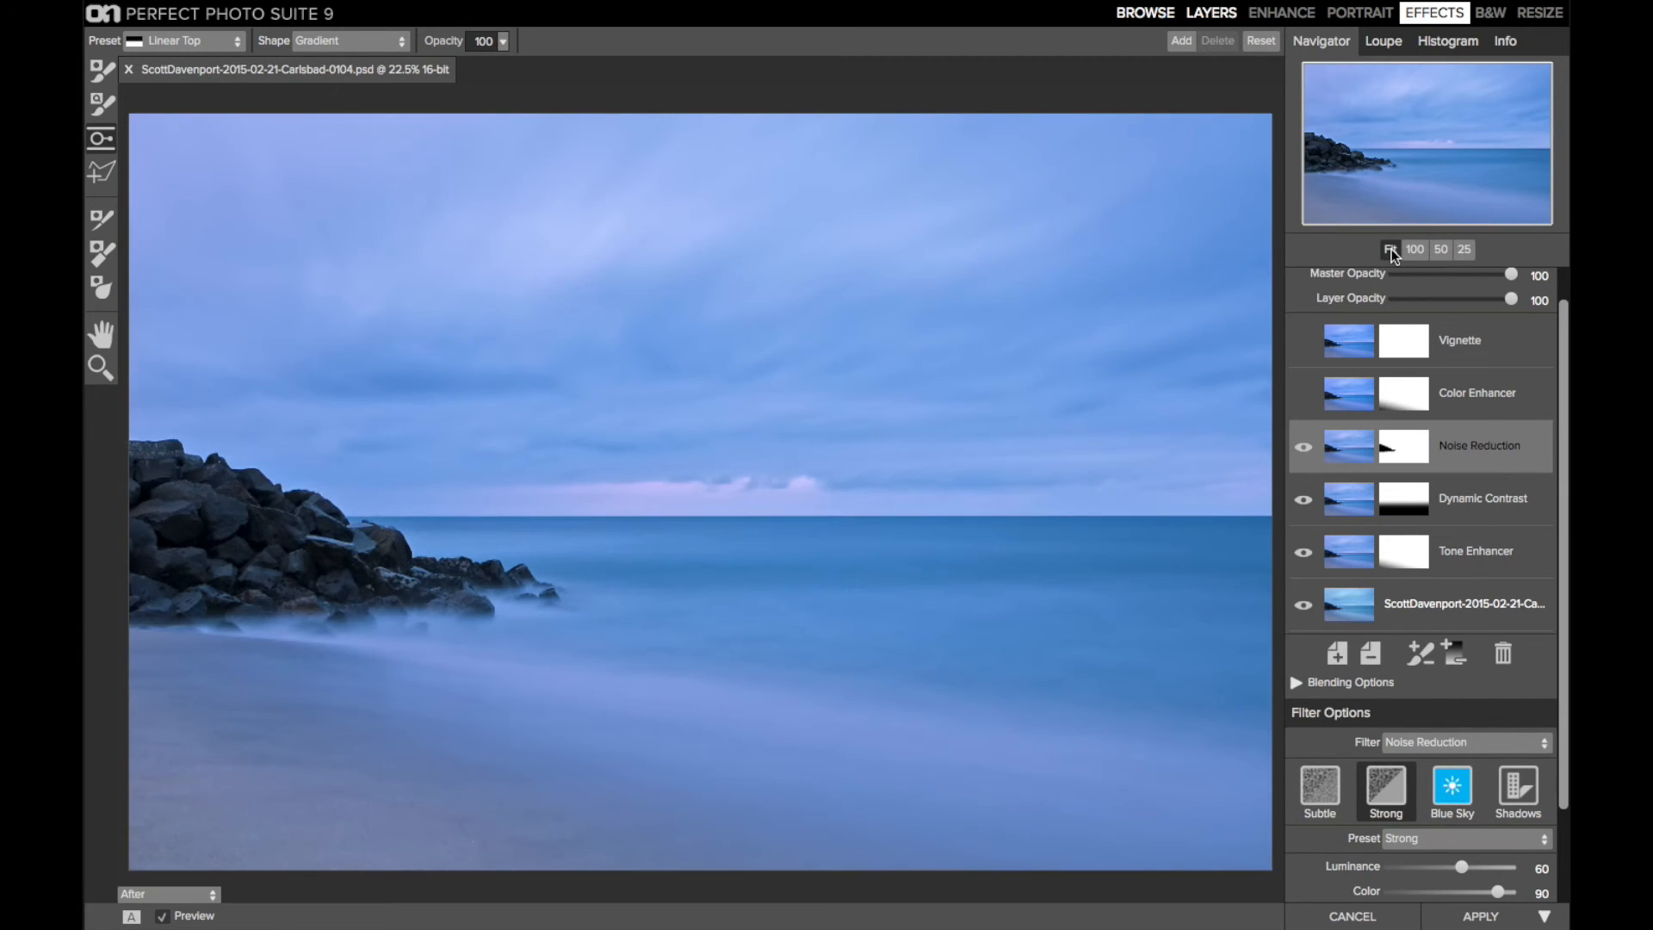
Turn on the Color Enhancer filter, review its color settings, and compare the photo with and without it.
left_click(1486, 409)
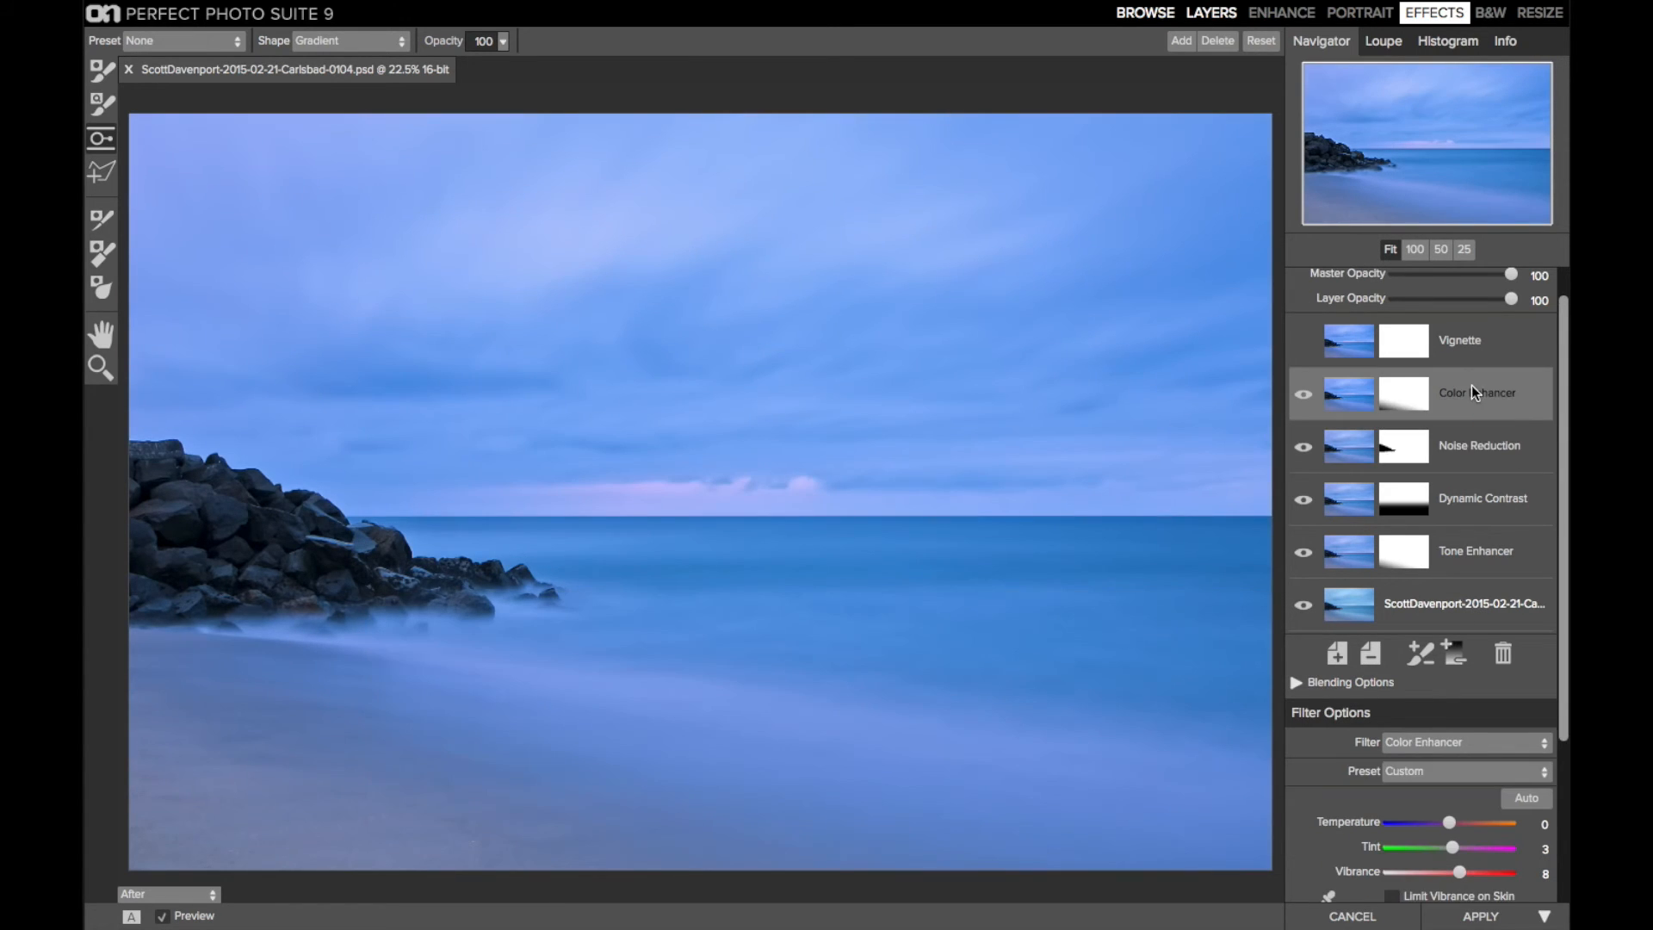
scroll(1469, 561, "down", 5)
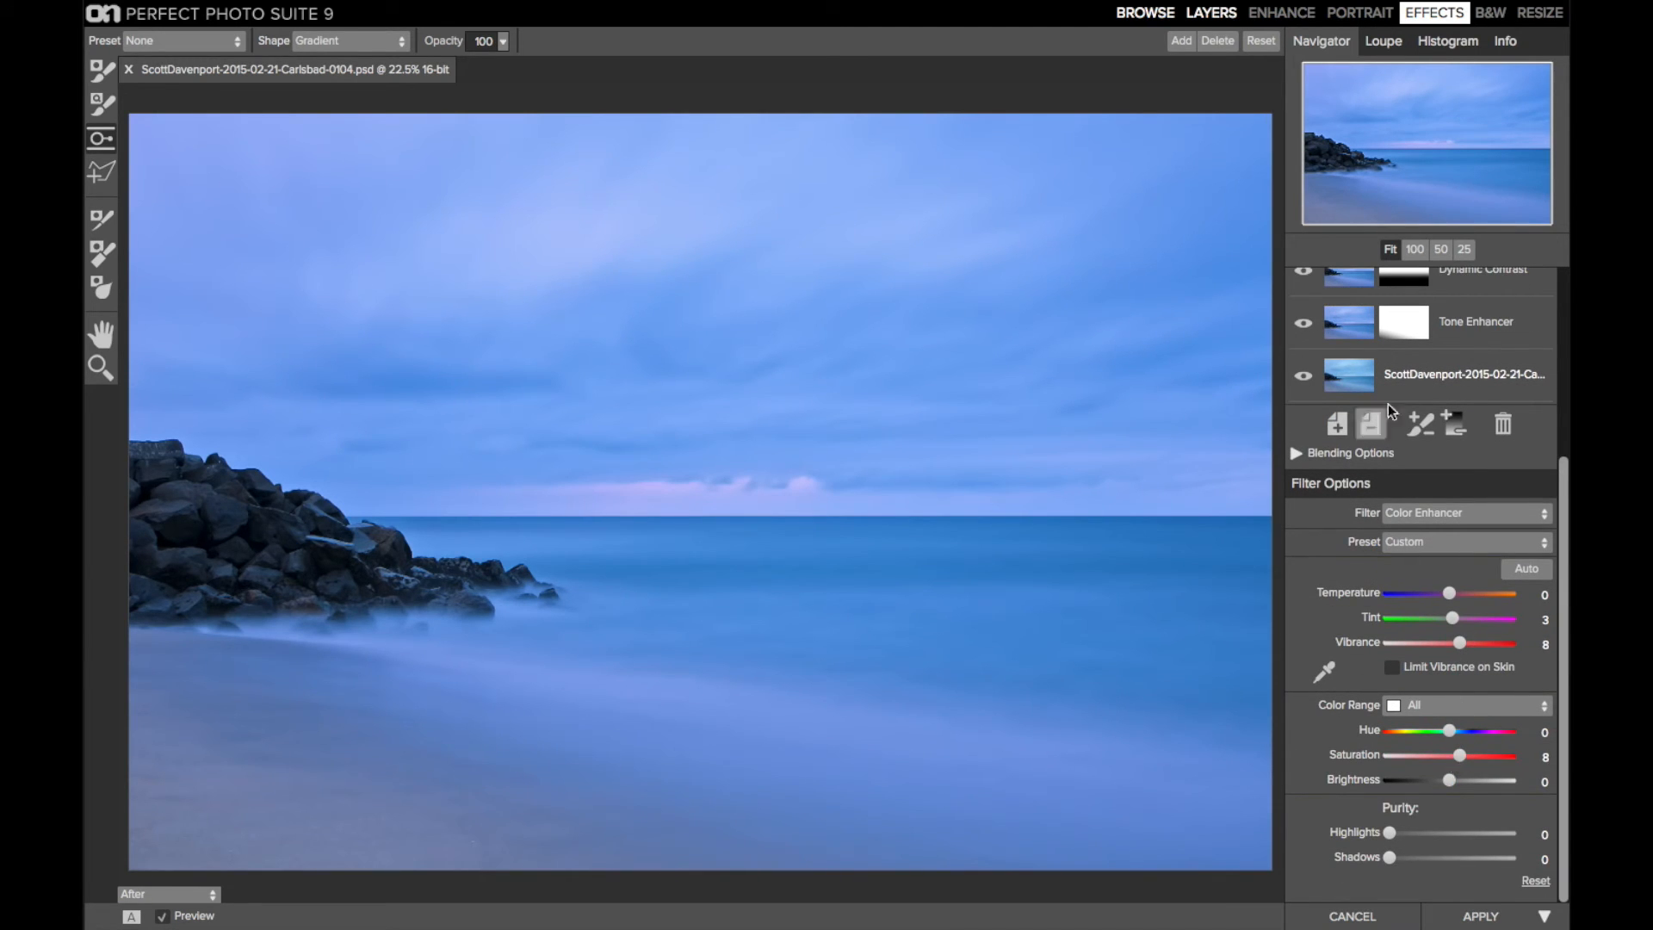
scroll(1388, 404, "up", 6)
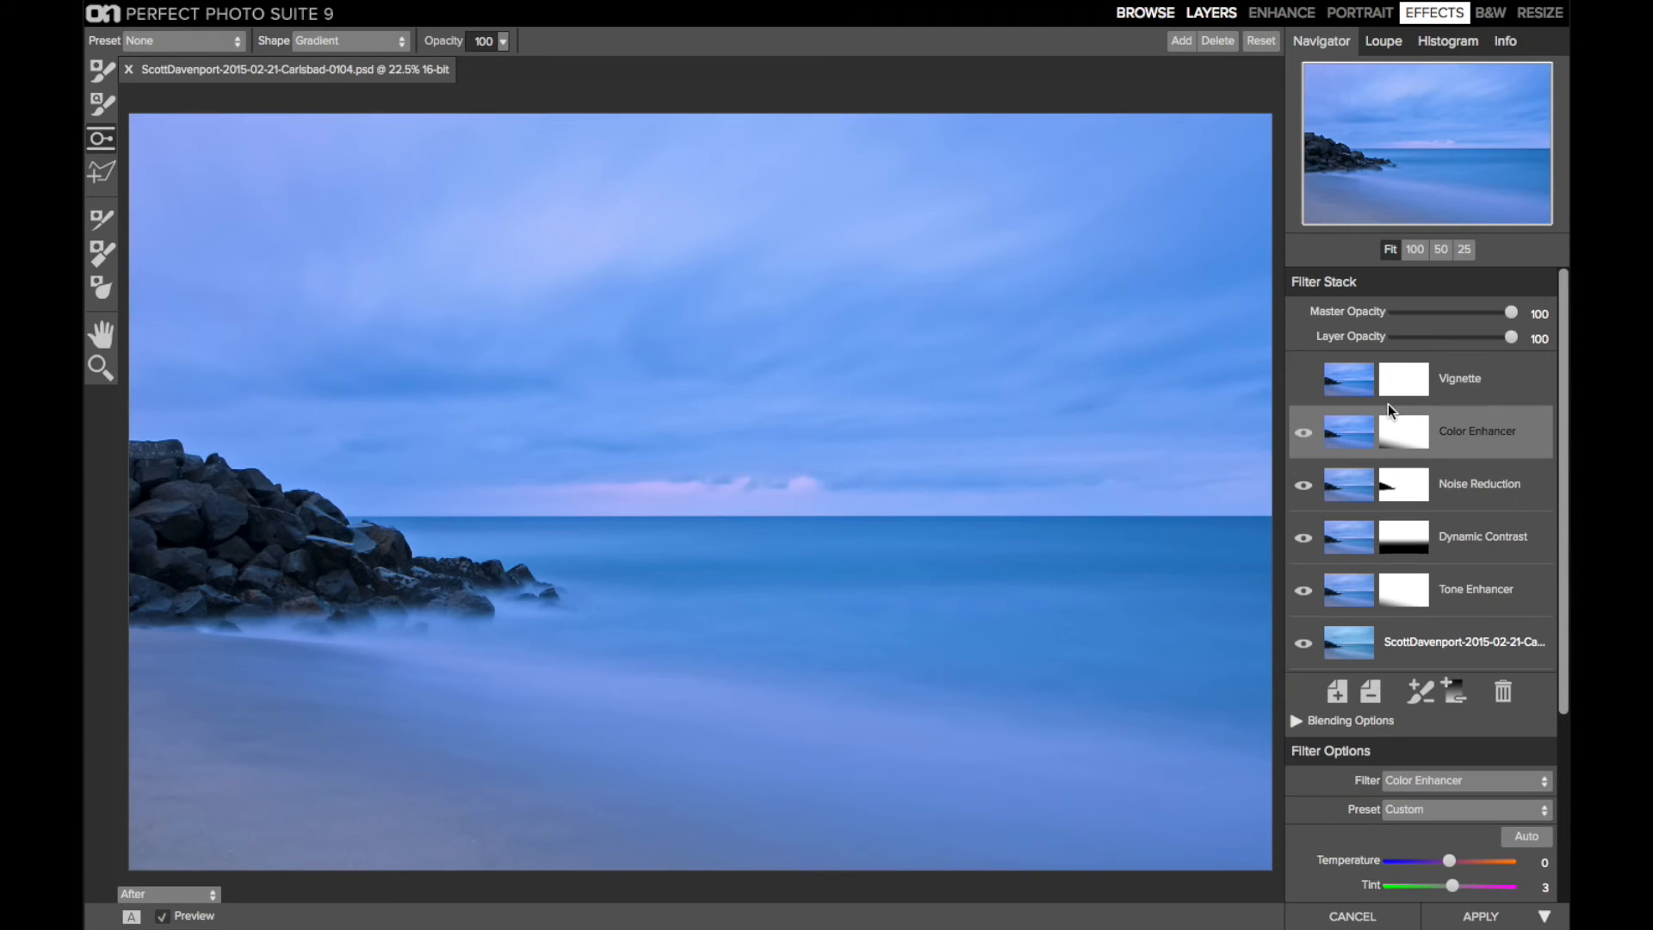
left_click(1301, 434)
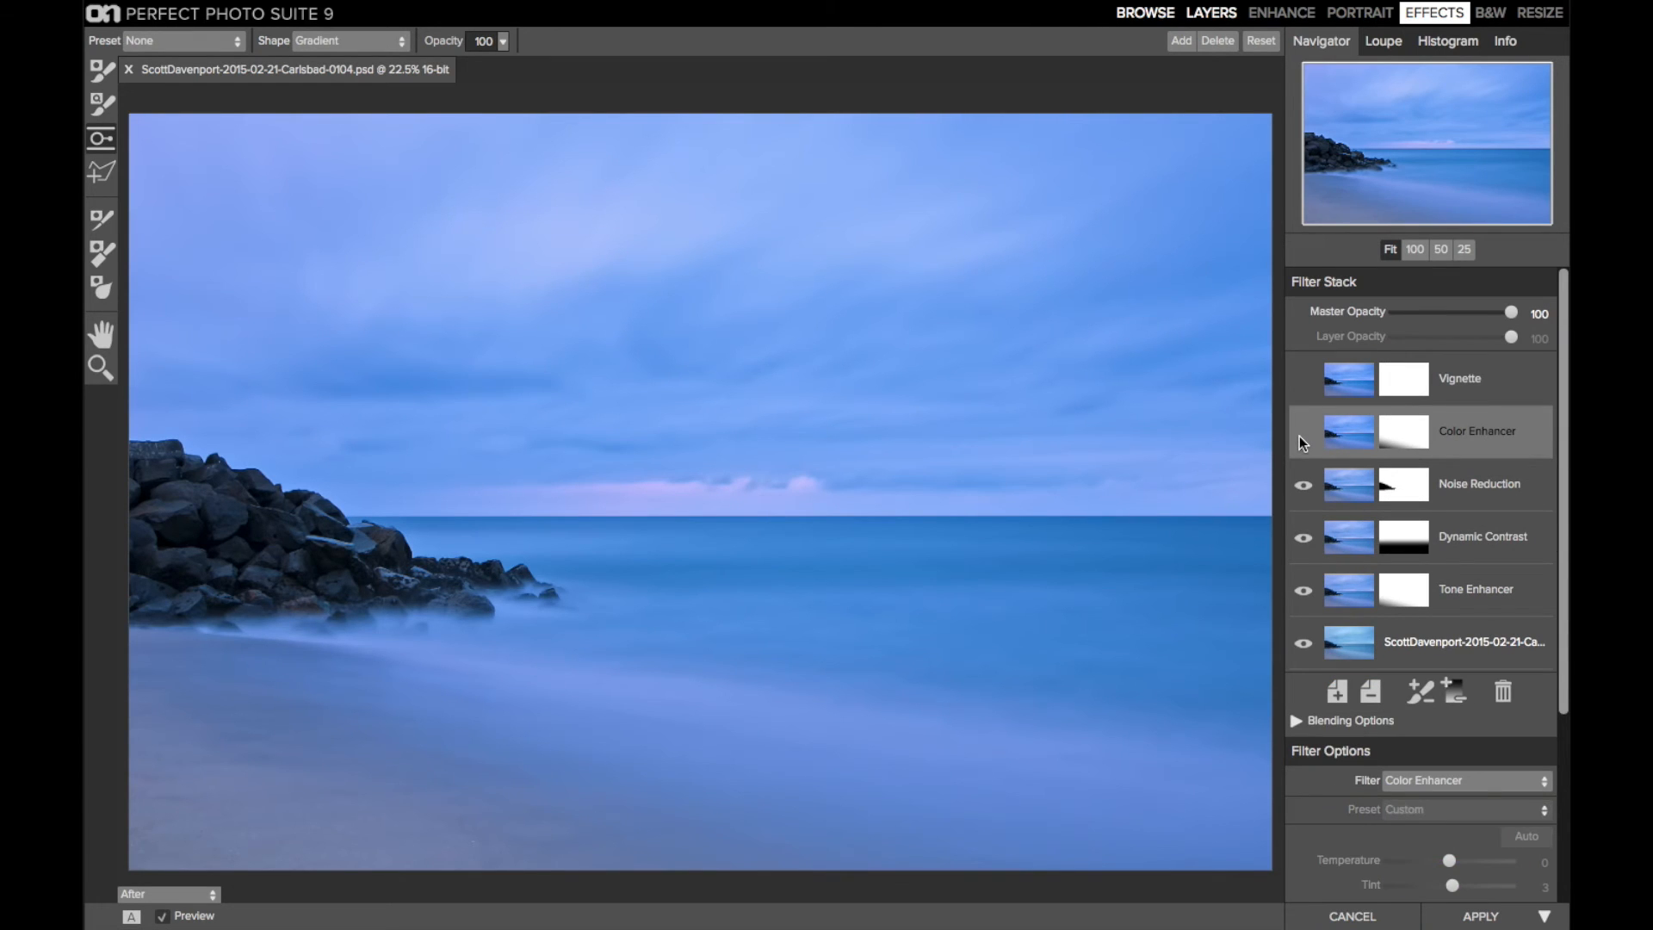
left_click(1299, 435)
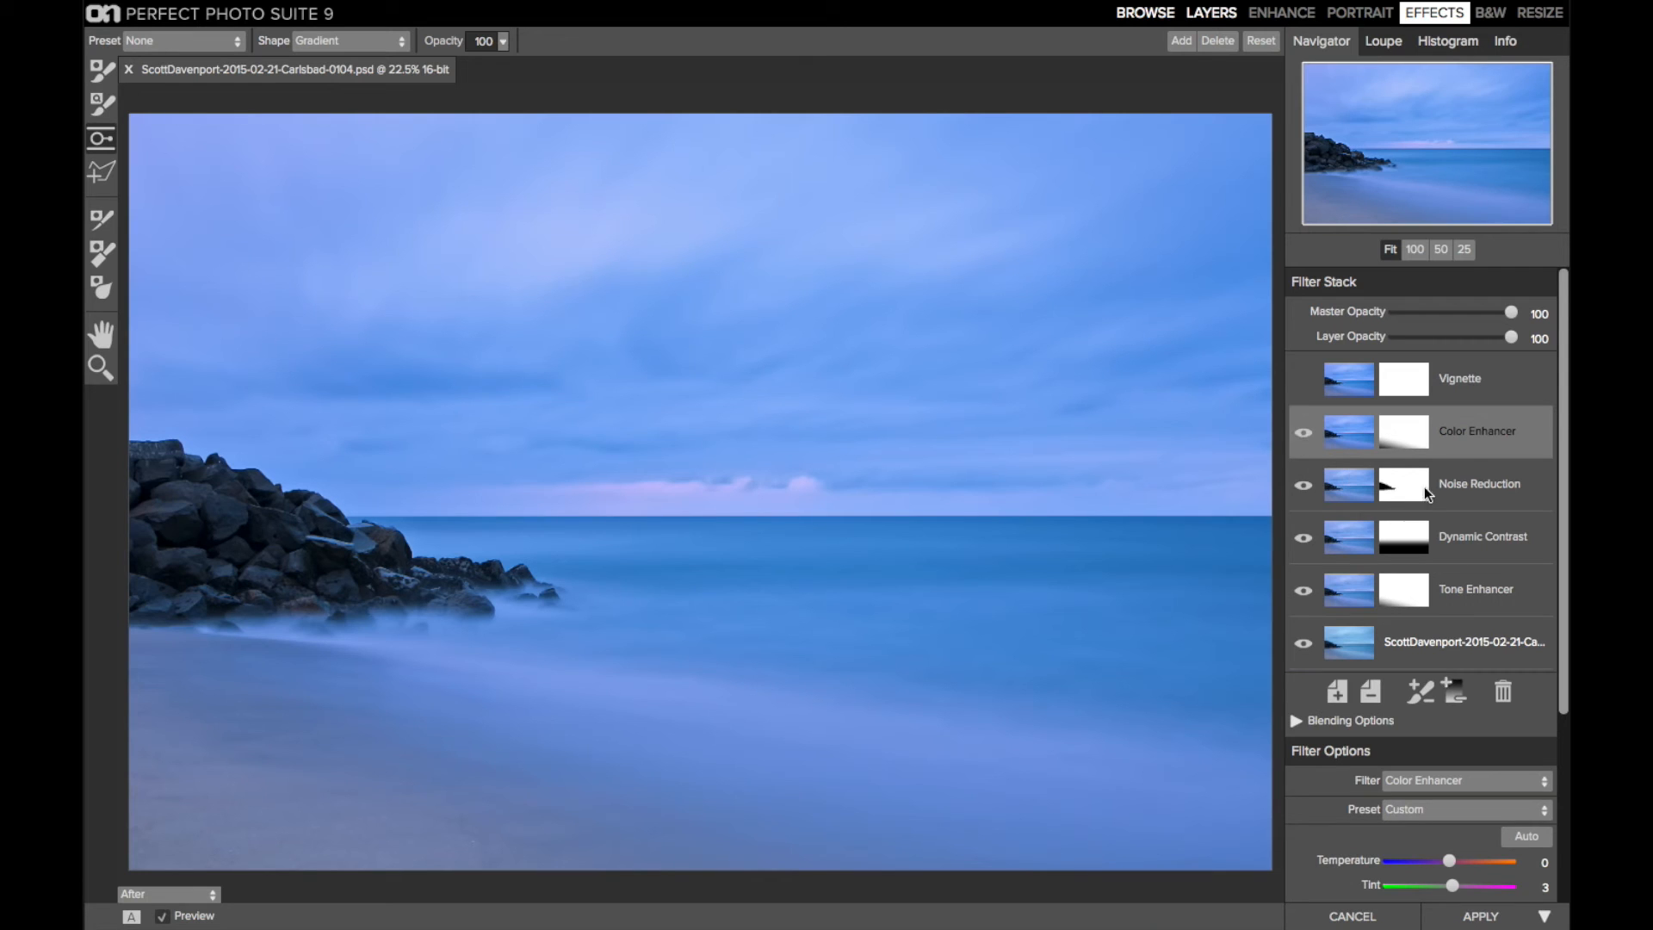
Turn on the Vignette filter, review its settings, and try a lower Feather value before undoing that change.
left_click(1476, 379)
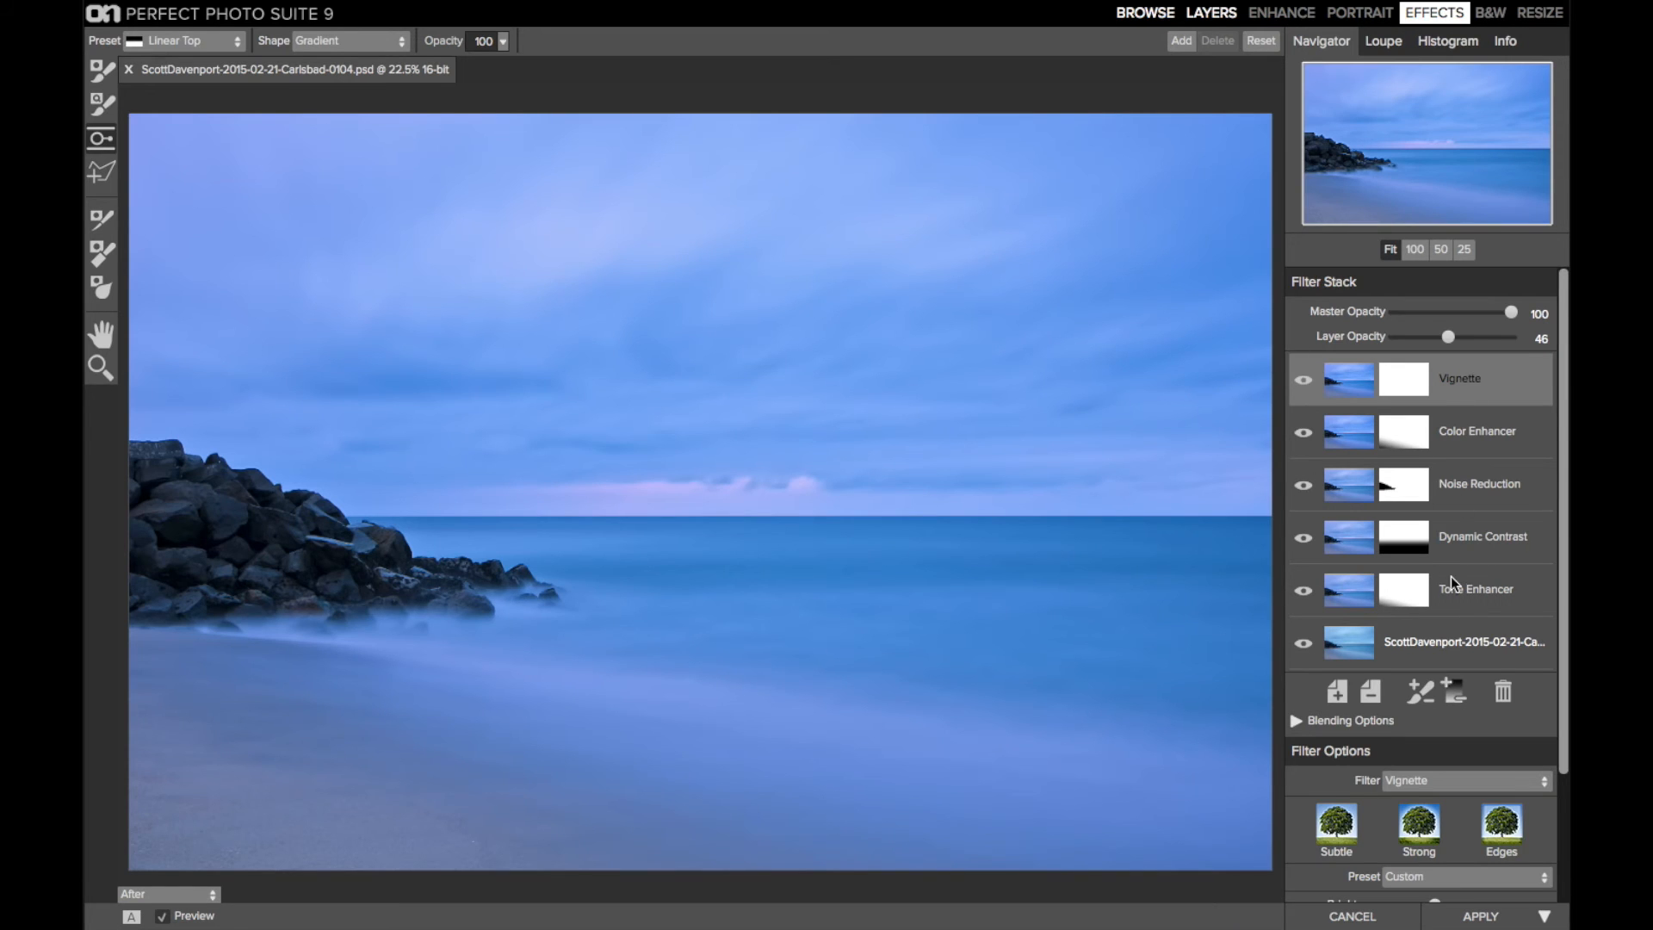
scroll(1450, 576, "down", 3)
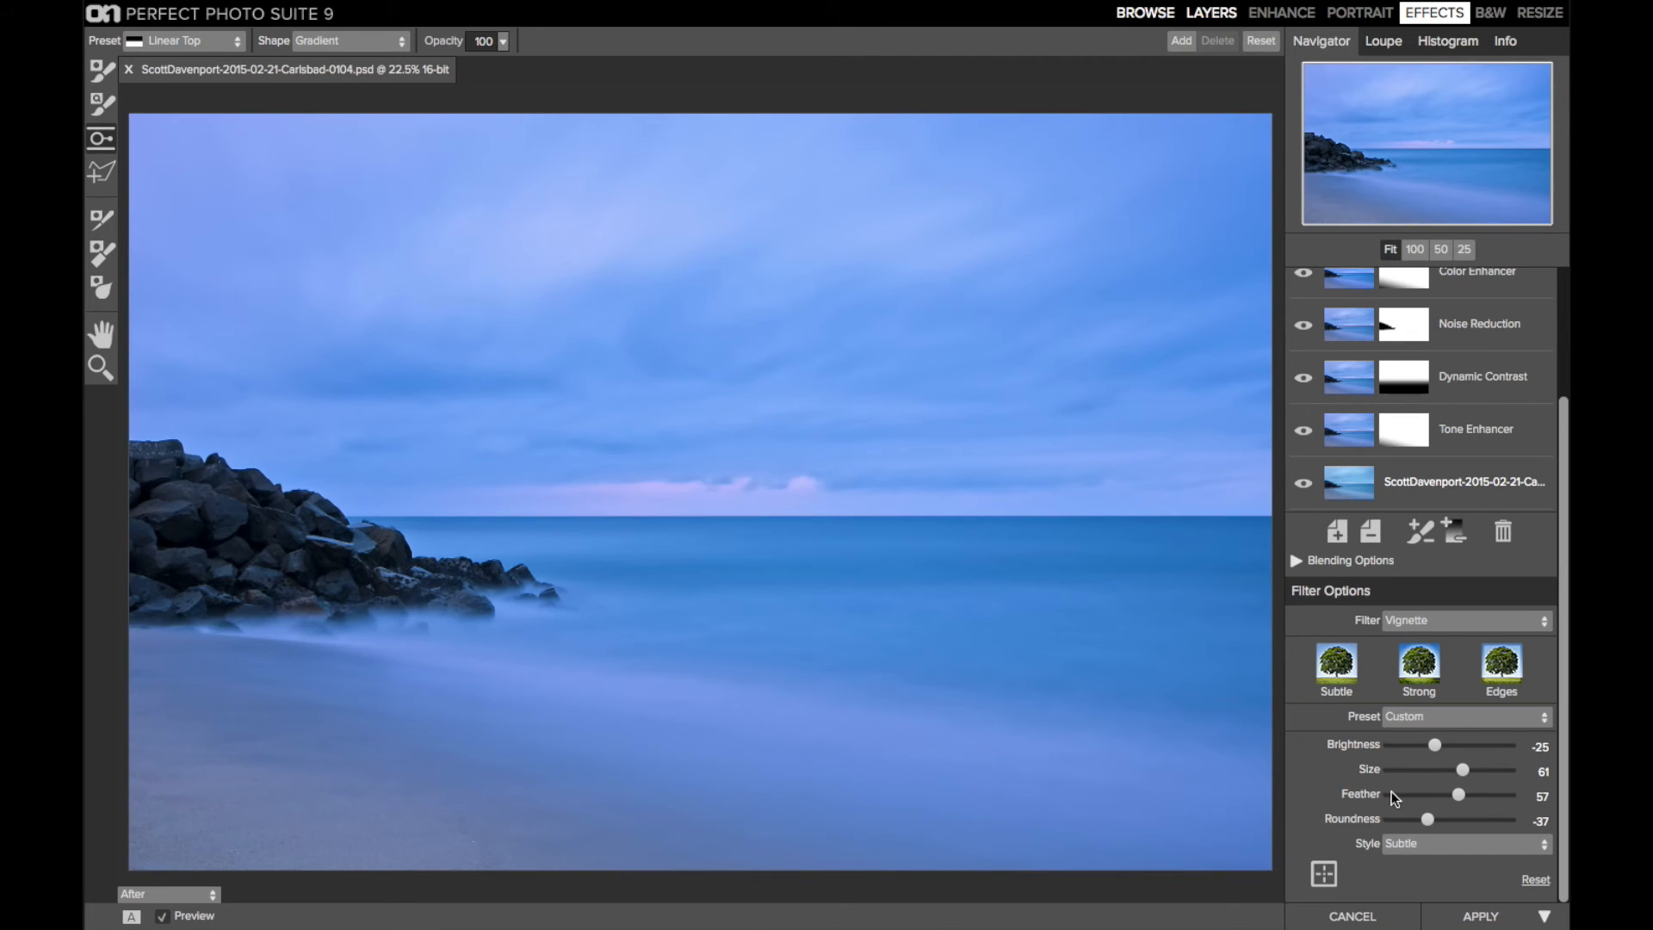
left_click_drag(1458, 794, 1389, 795)
key("ctrl+z")
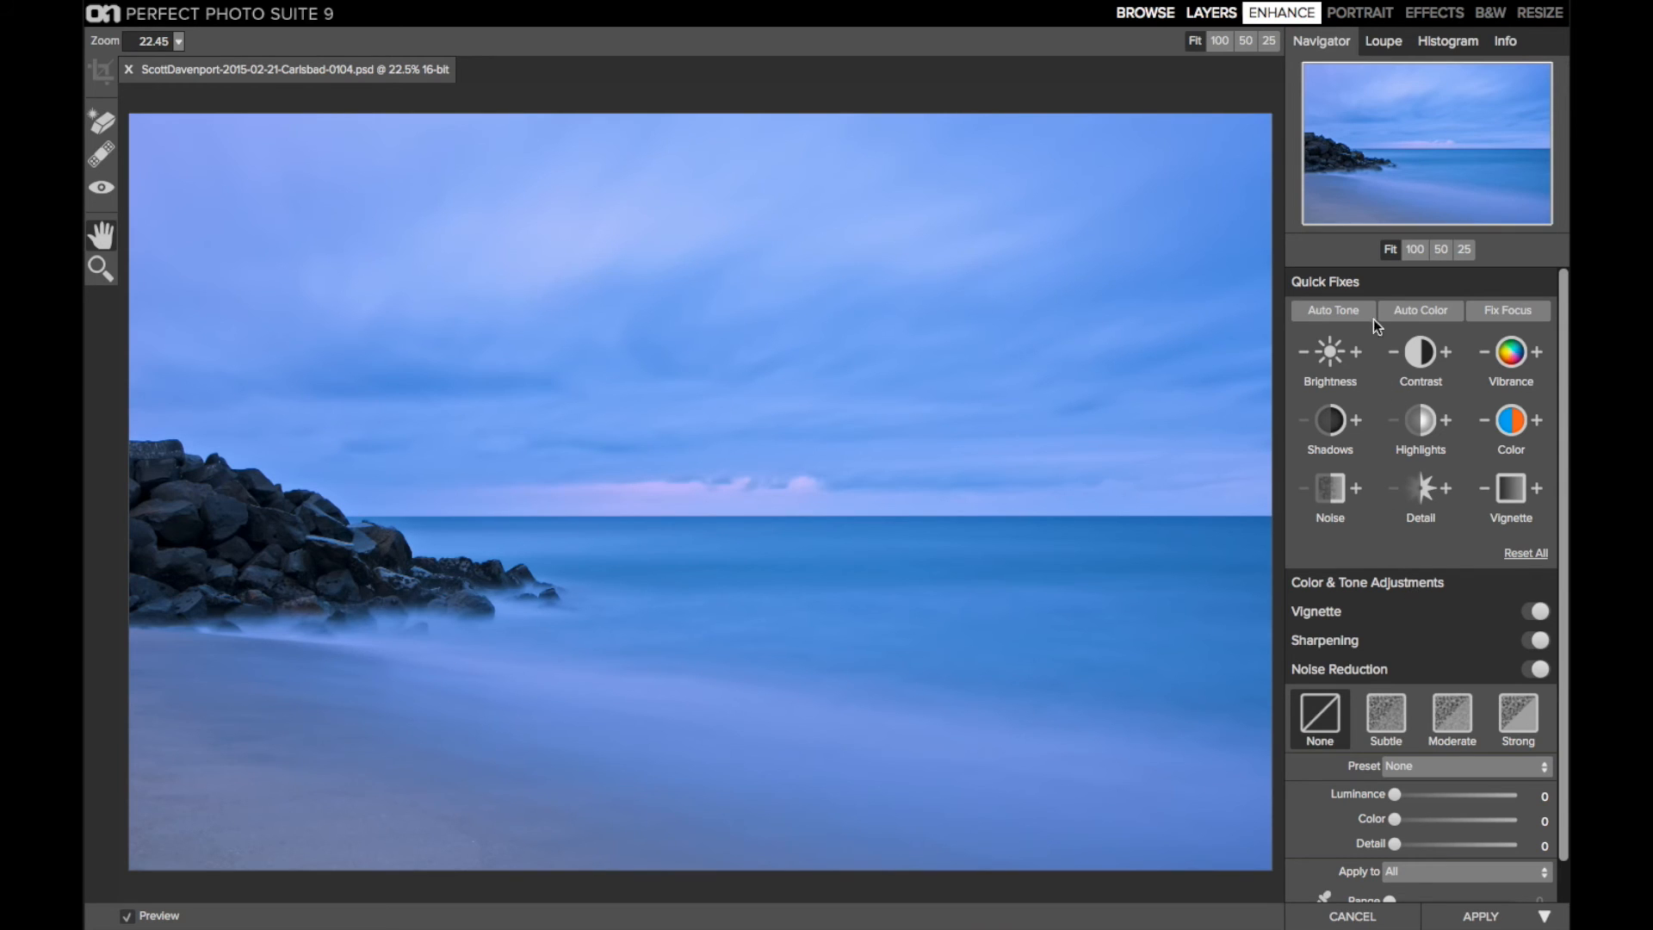
Retouch part of the graffiti on the topmost rock at 100% with a size 30 retouch brush, undoing the unwanted strokes.
scroll(1381, 570, "down", 2)
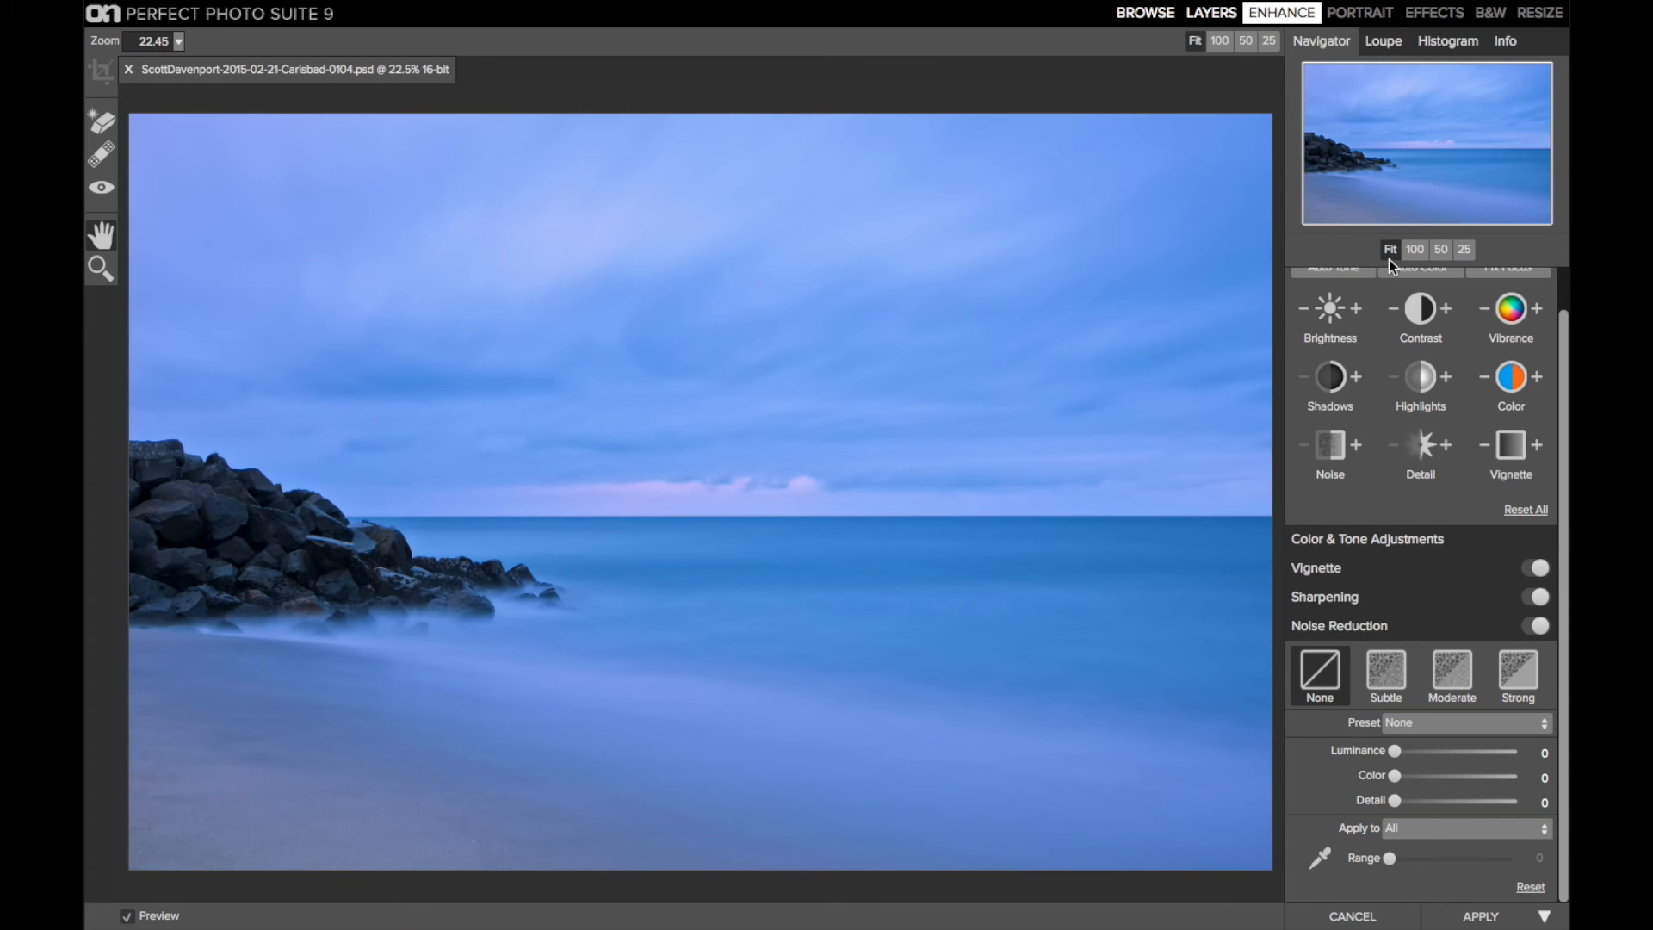
left_click(1413, 250)
left_click_drag(1425, 138, 1339, 148)
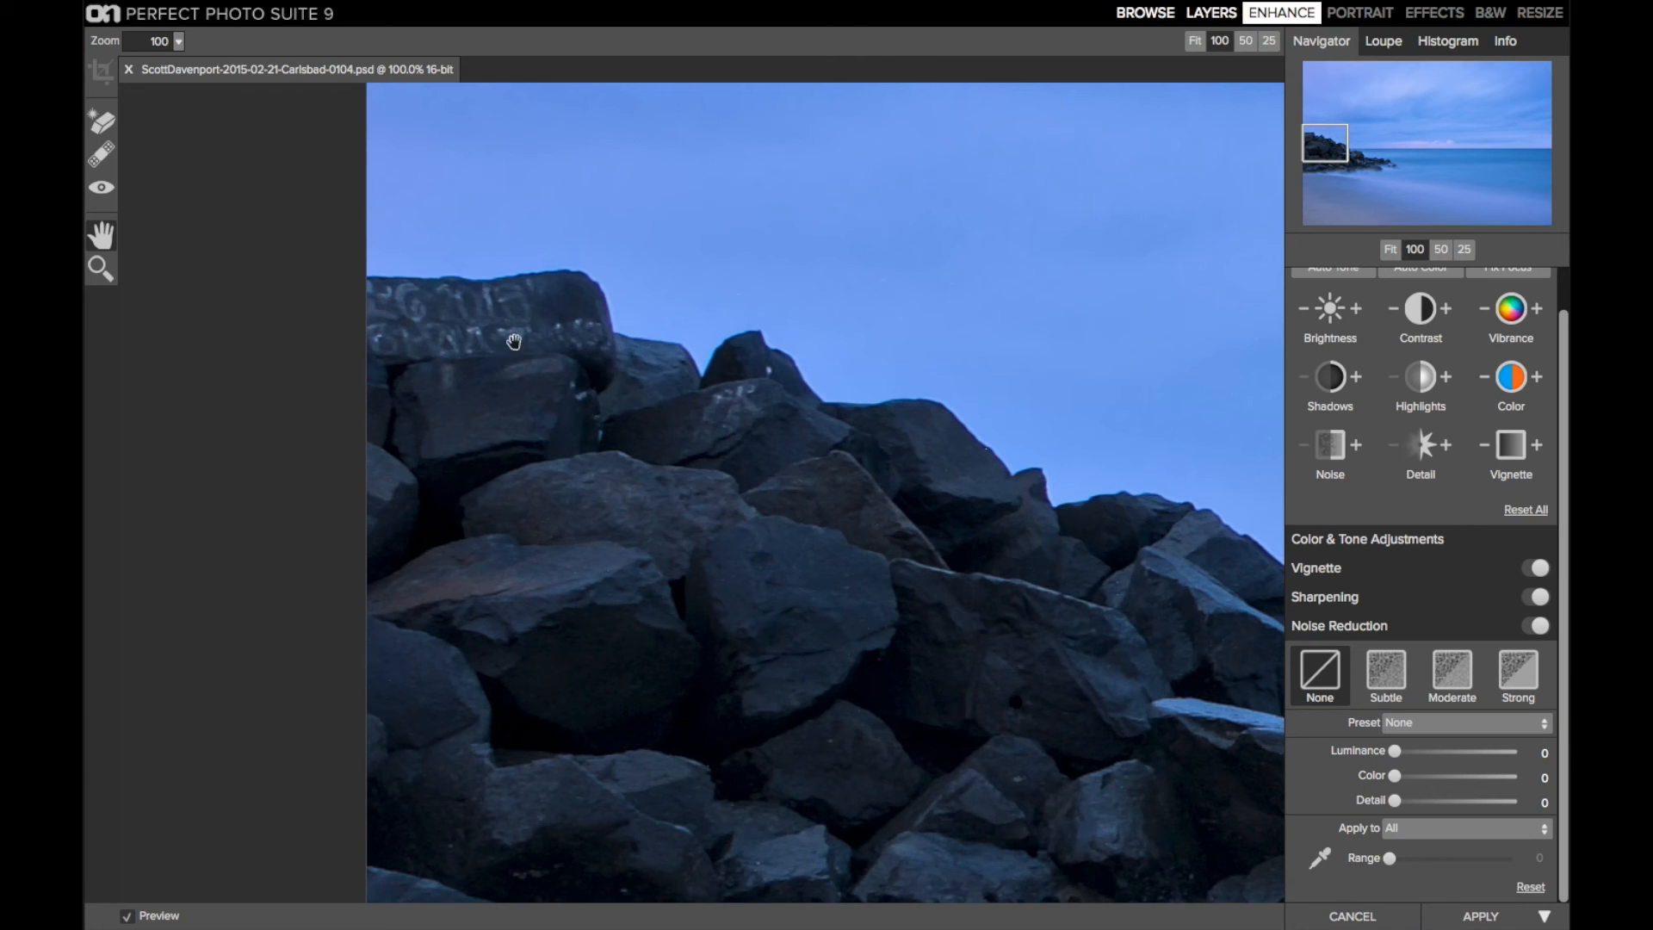
left_click(101, 123)
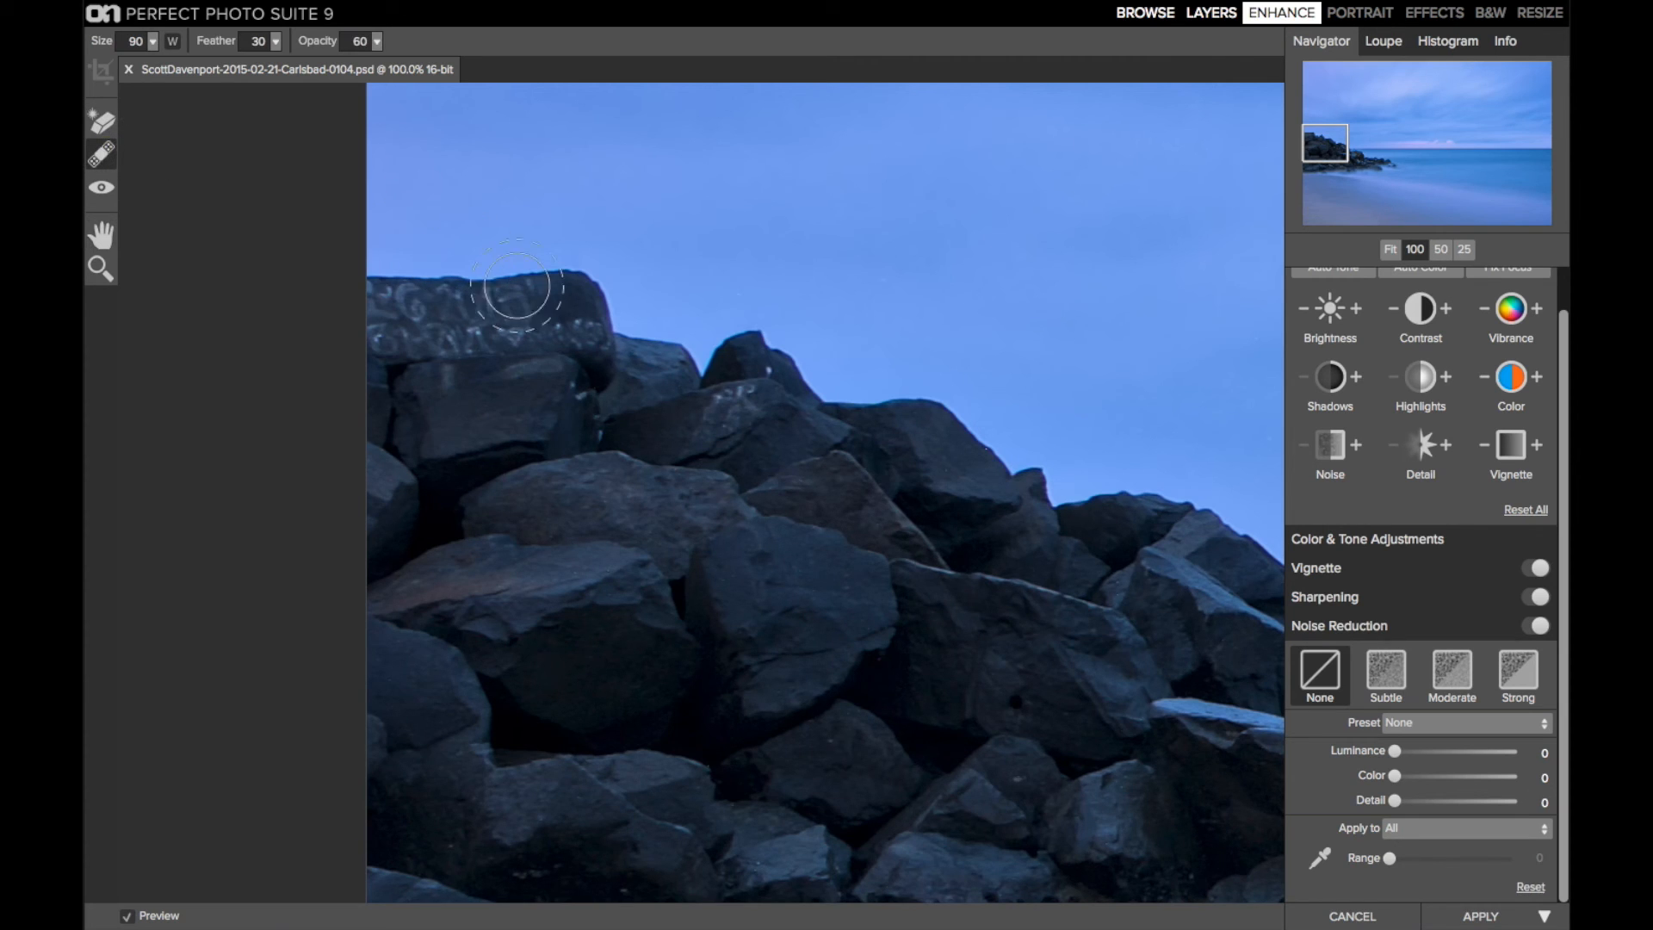
key("bracketleft")
key("bracketleft")
key("bracketleft")
key("bracketleft")
key("bracketleft")
key("bracketleft")
left_click_drag(524, 305, 501, 310)
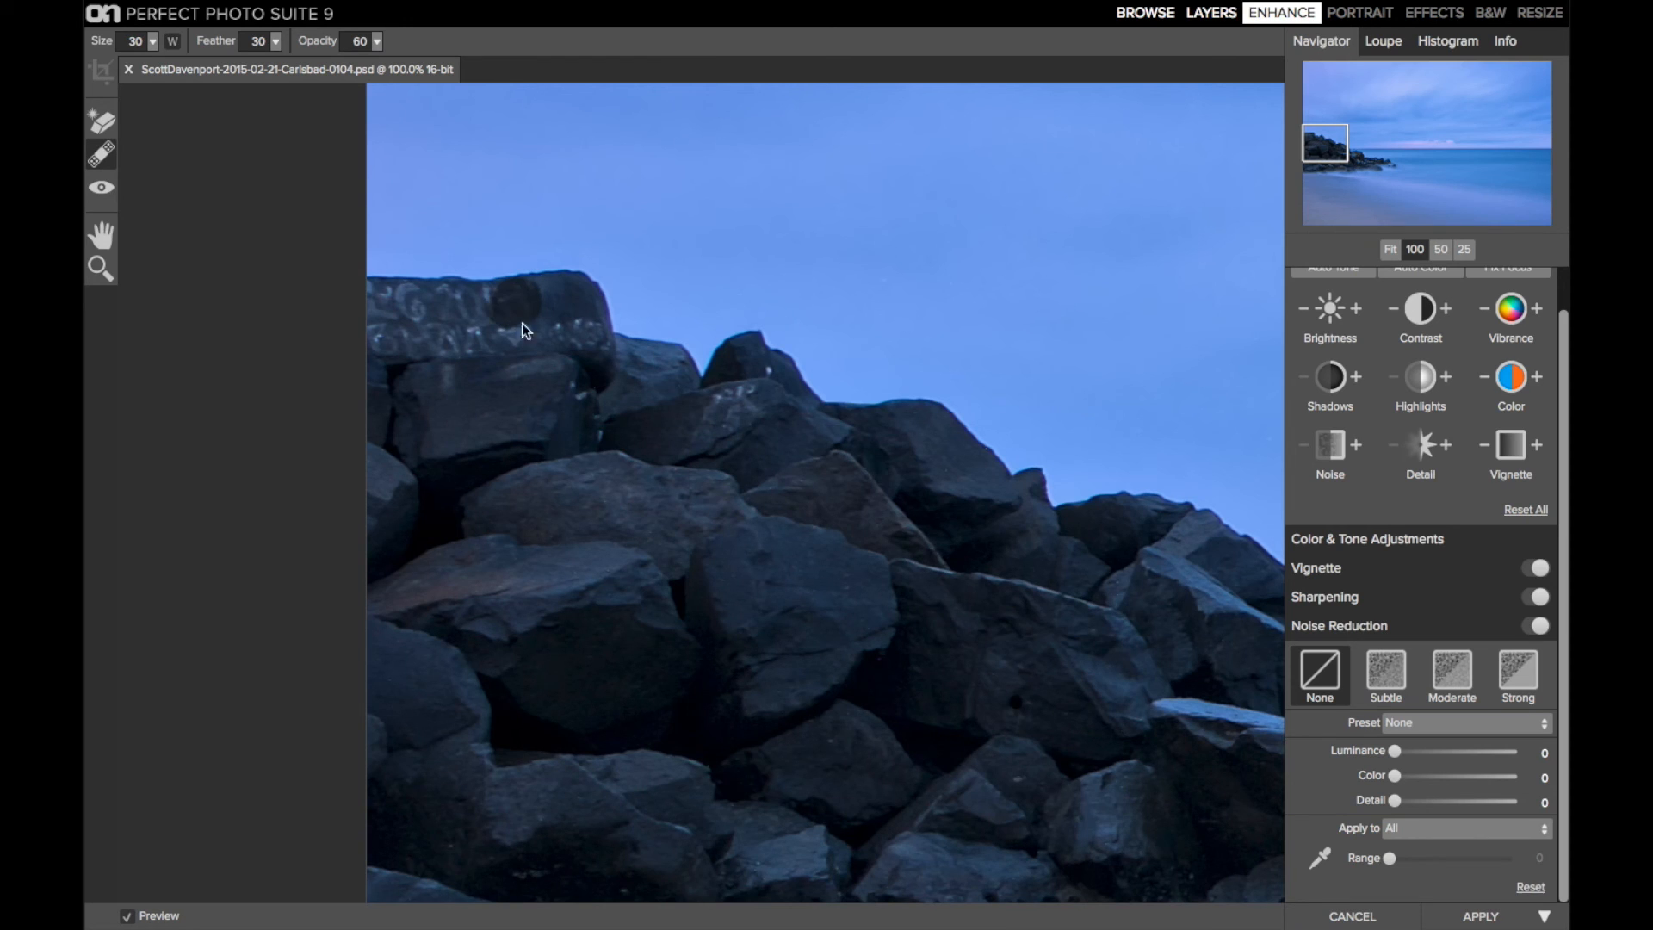
key("ctrl+z")
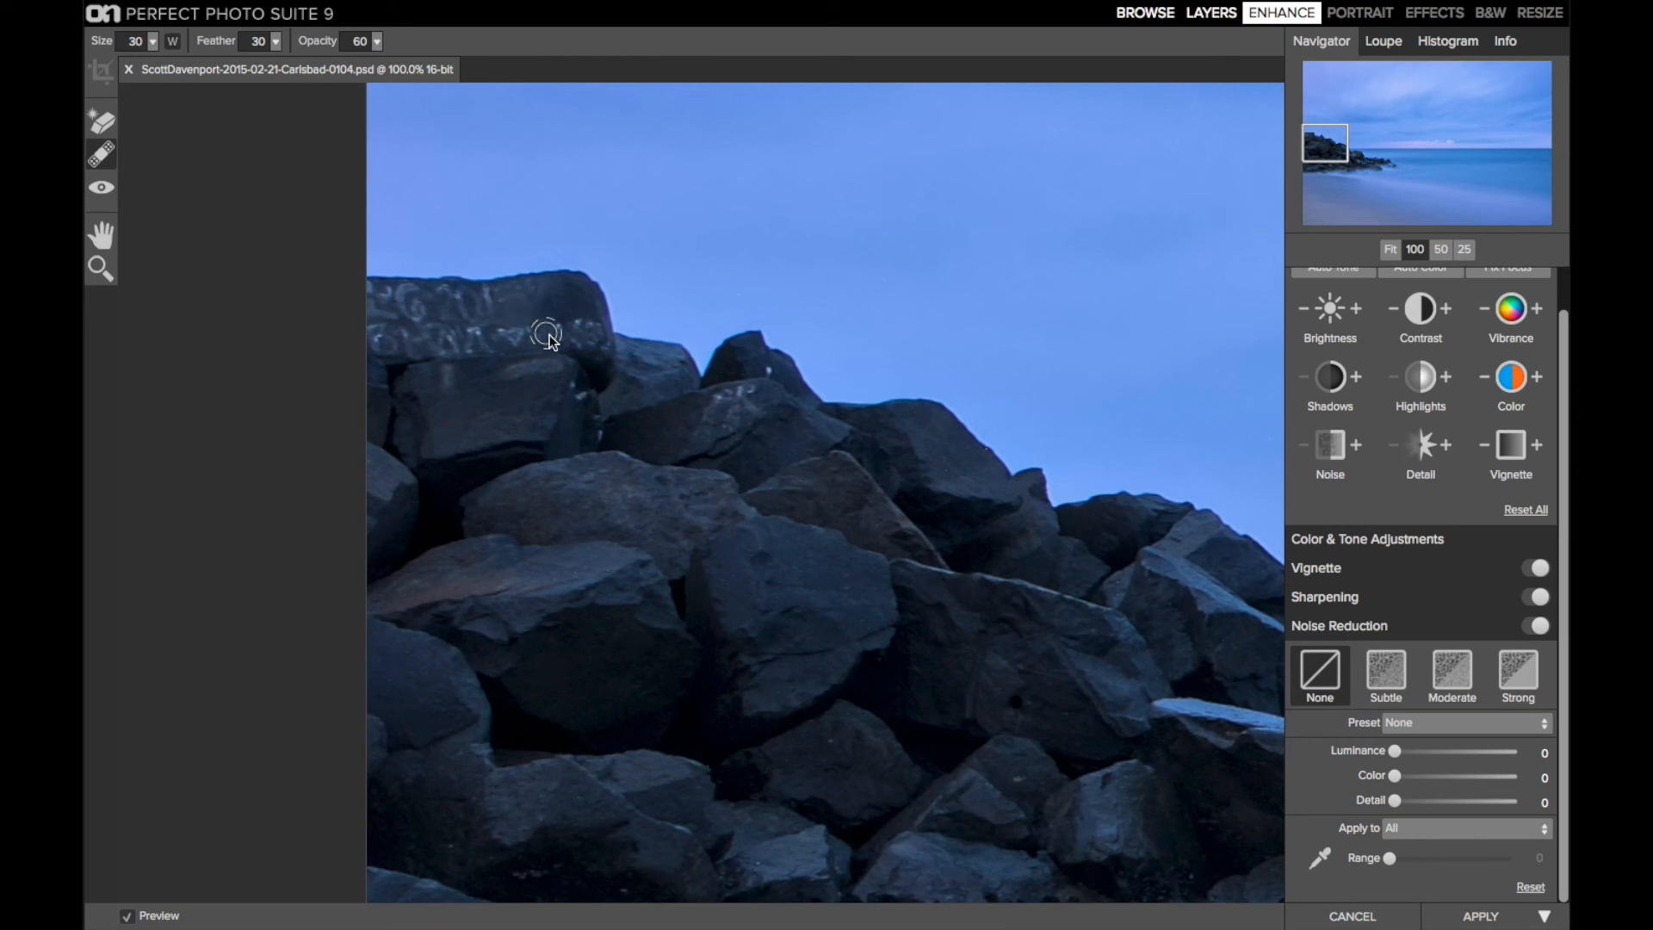
left_click(476, 340)
key("ctrl+z")
Remove the remaining graffiti from the topmost rock with the Perfect Eraser at size 15, and view the whole photo.
key("e")
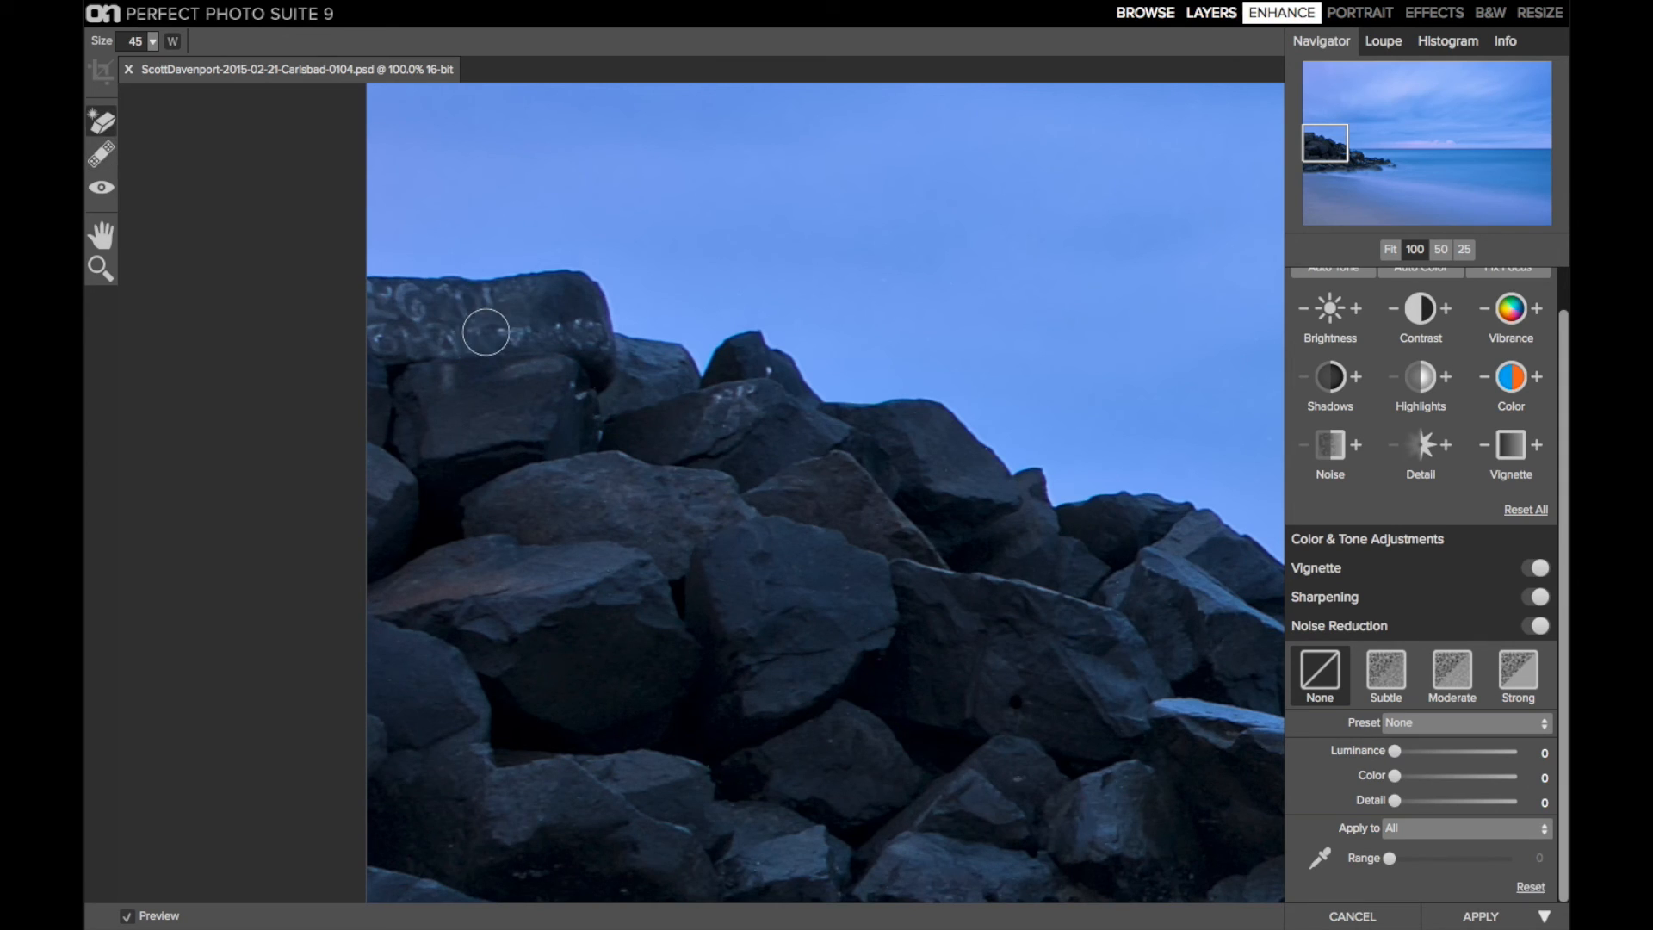
key("bracketleft")
left_click_drag(463, 303, 475, 312)
key("ctrl+0")
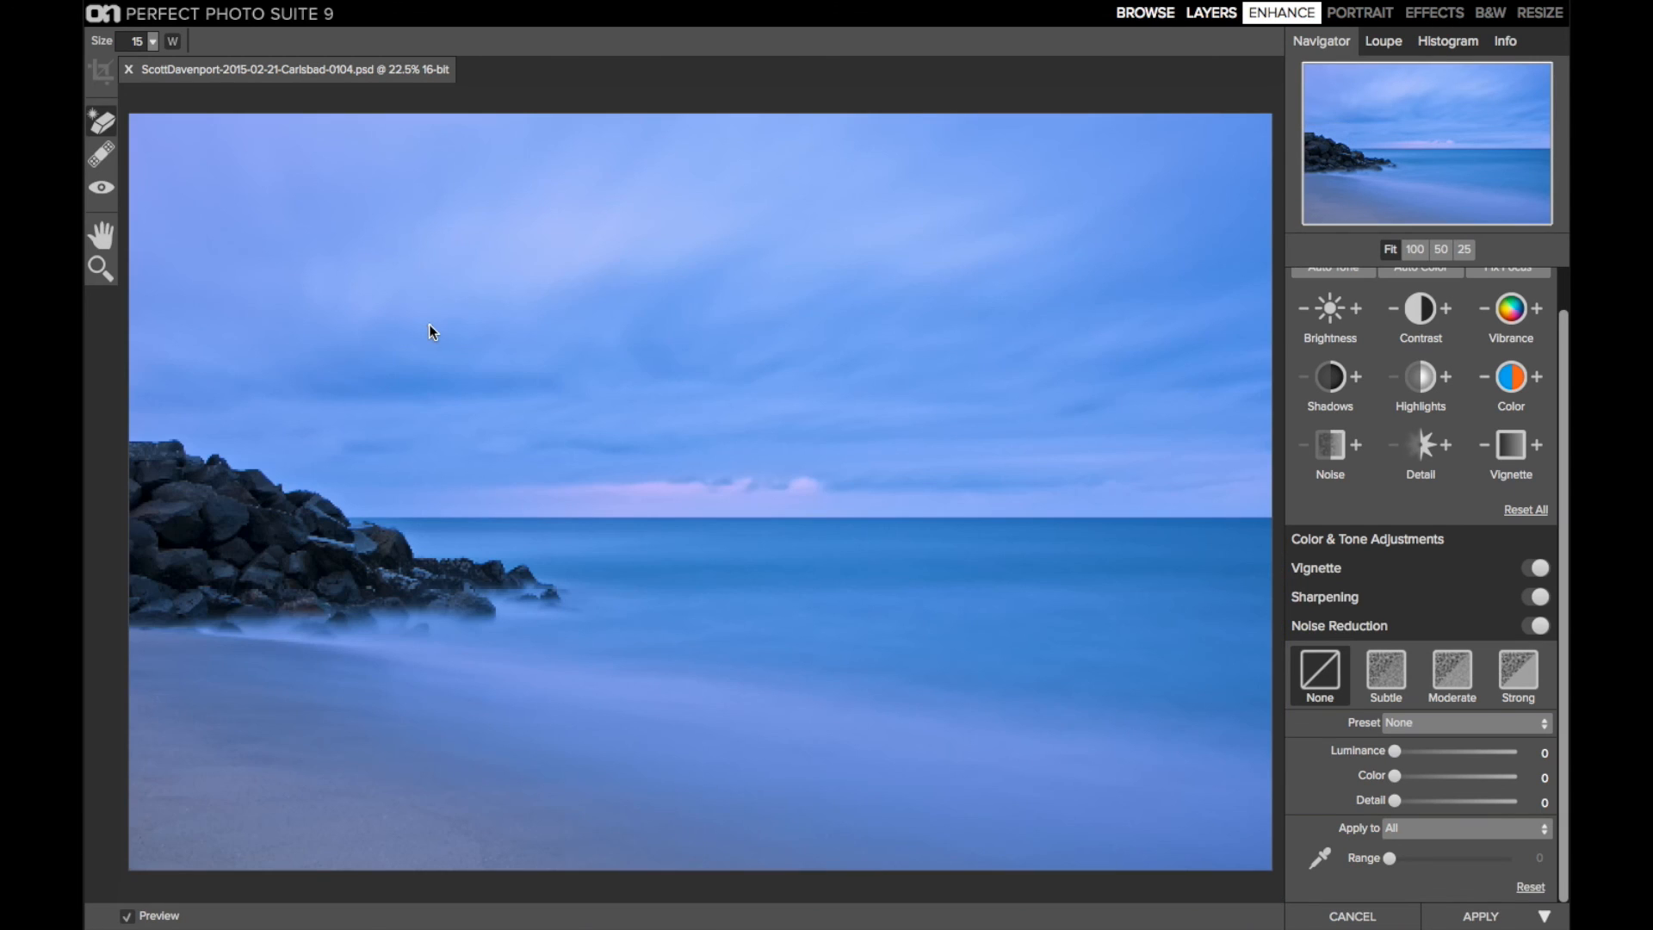